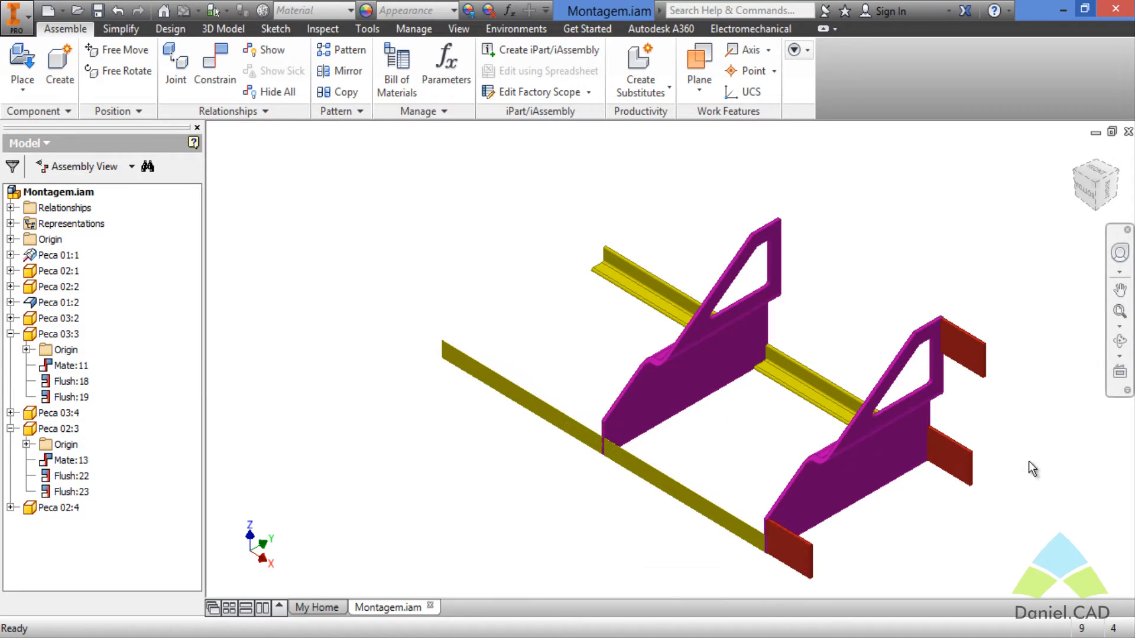
- Collapse the expanded Peca 03:3 and Peca 02:3 entries in the assembly's component tree
middle_click_drag(1013, 447, 971, 429)
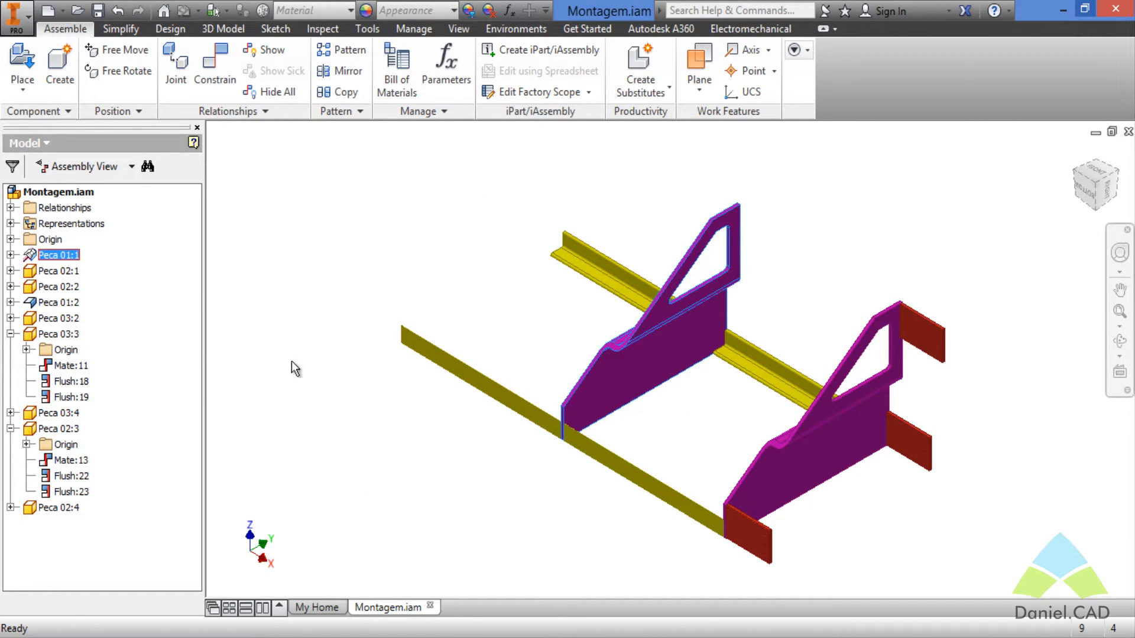
left_click(614, 386)
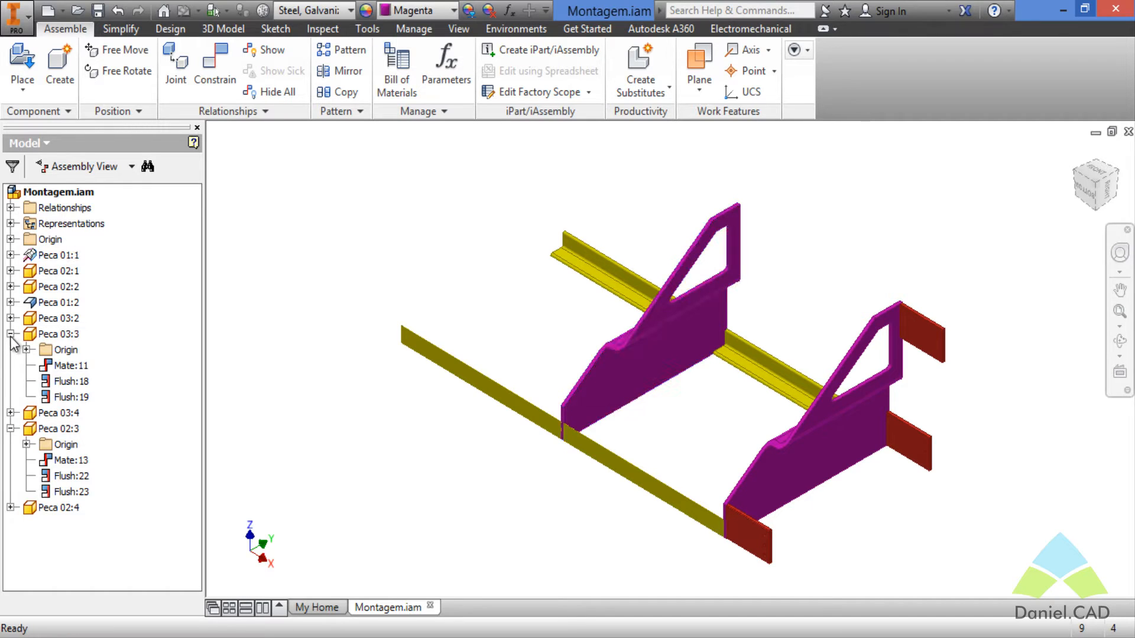
left_click(10, 336)
left_click(463, 378)
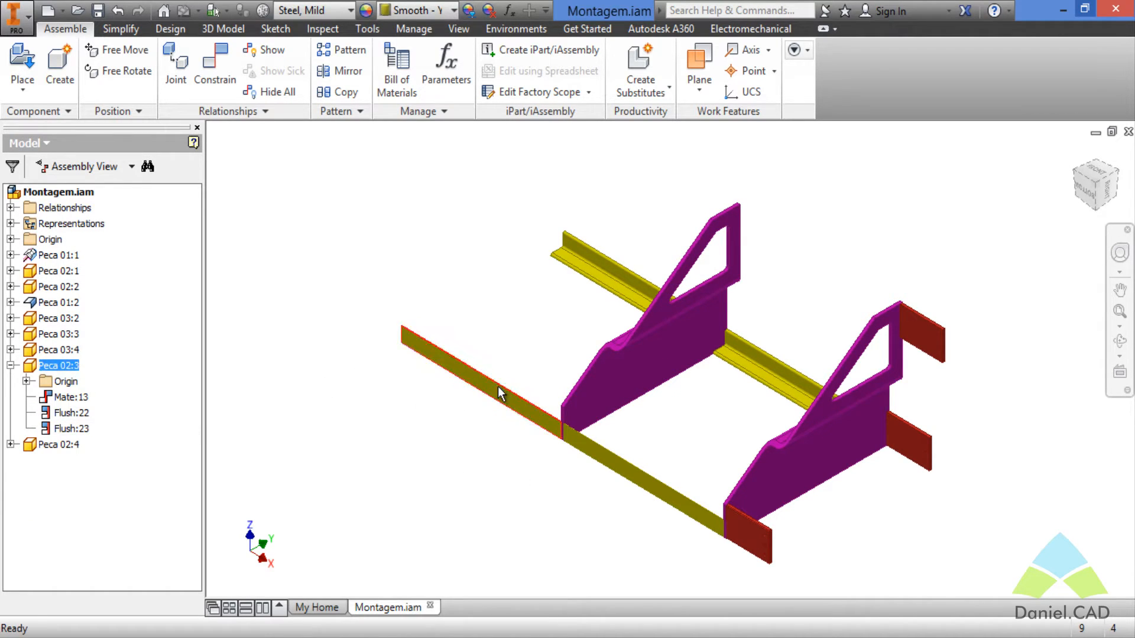
left_click(585, 513)
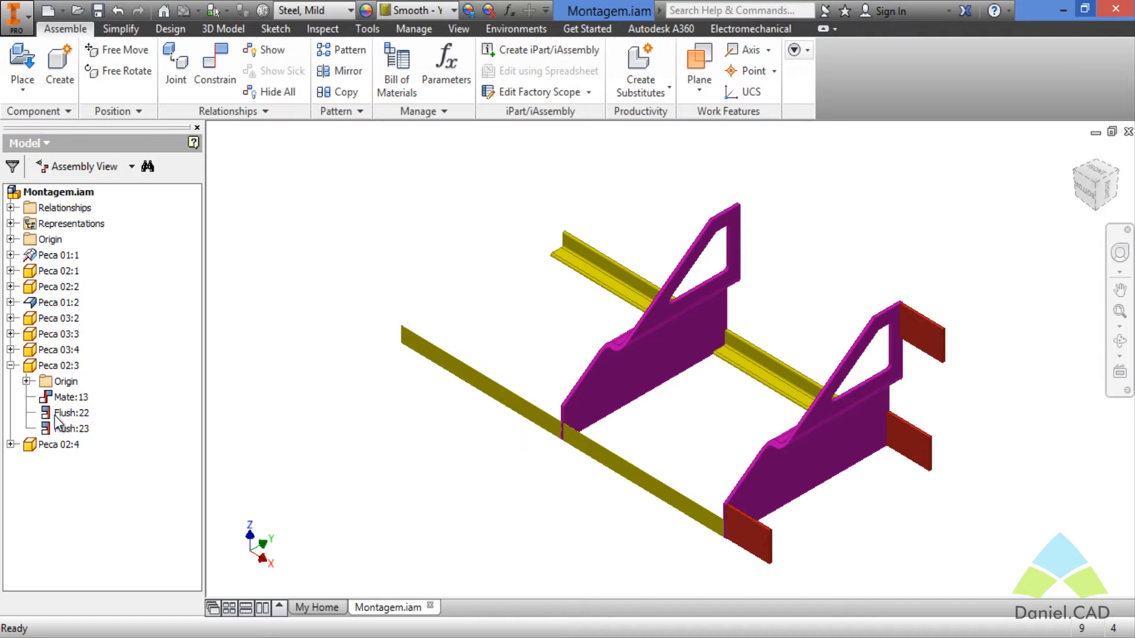
left_click(11, 365)
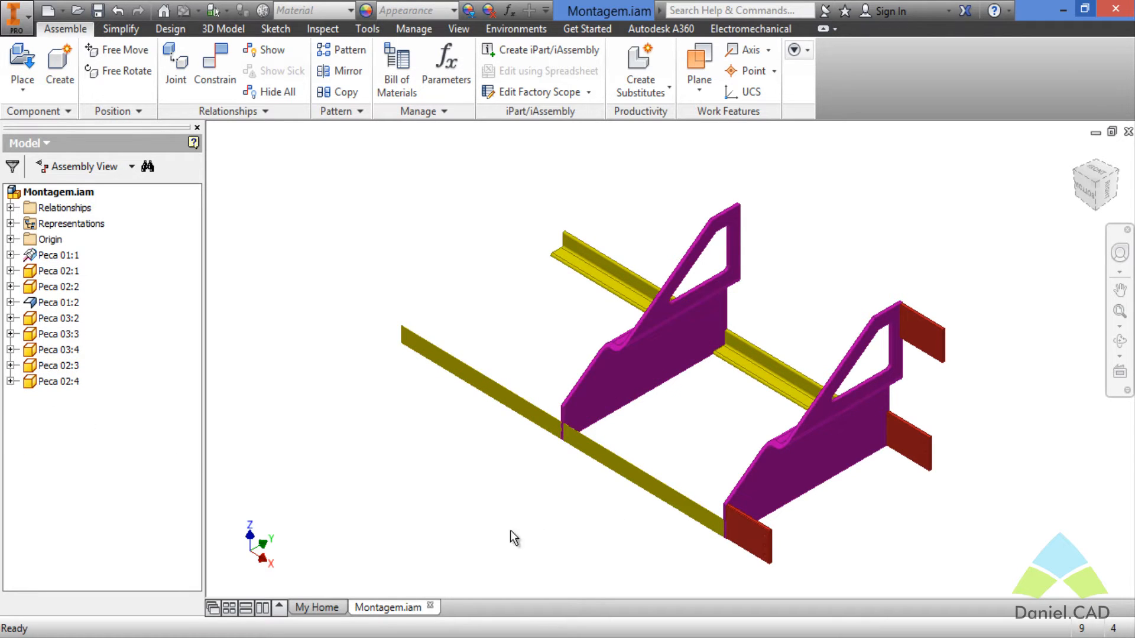
left_click(743, 540)
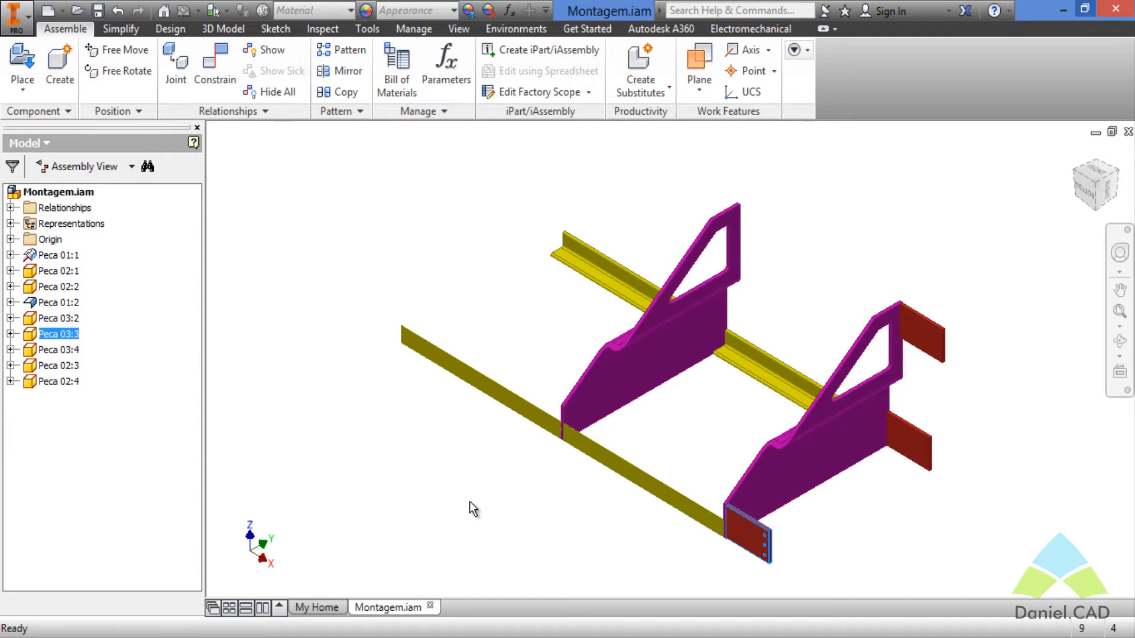
left_click(469, 502)
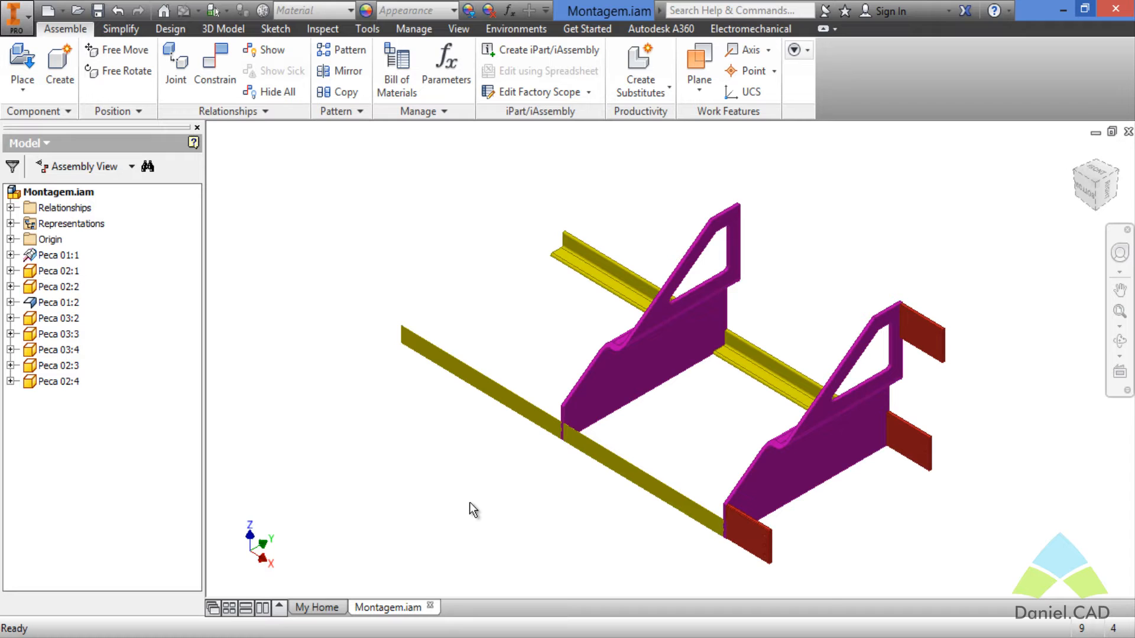
middle_click_drag(534, 496, 436, 477)
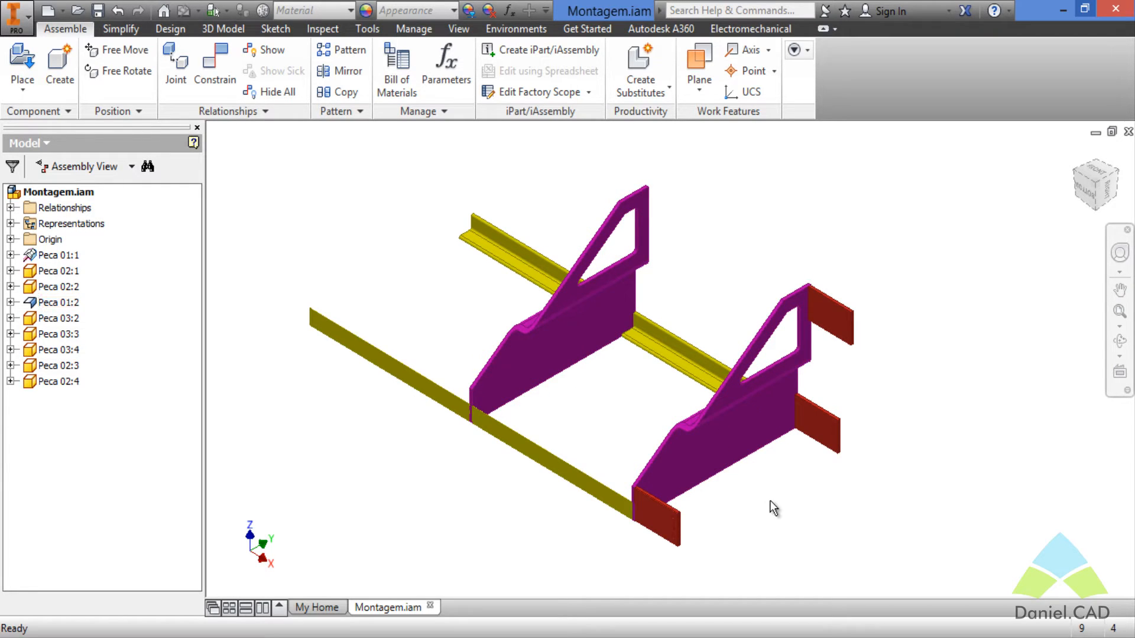
- Open the rear purple side plate, Peca 01:1, from the assembly for editing in its own document
left_click(580, 354)
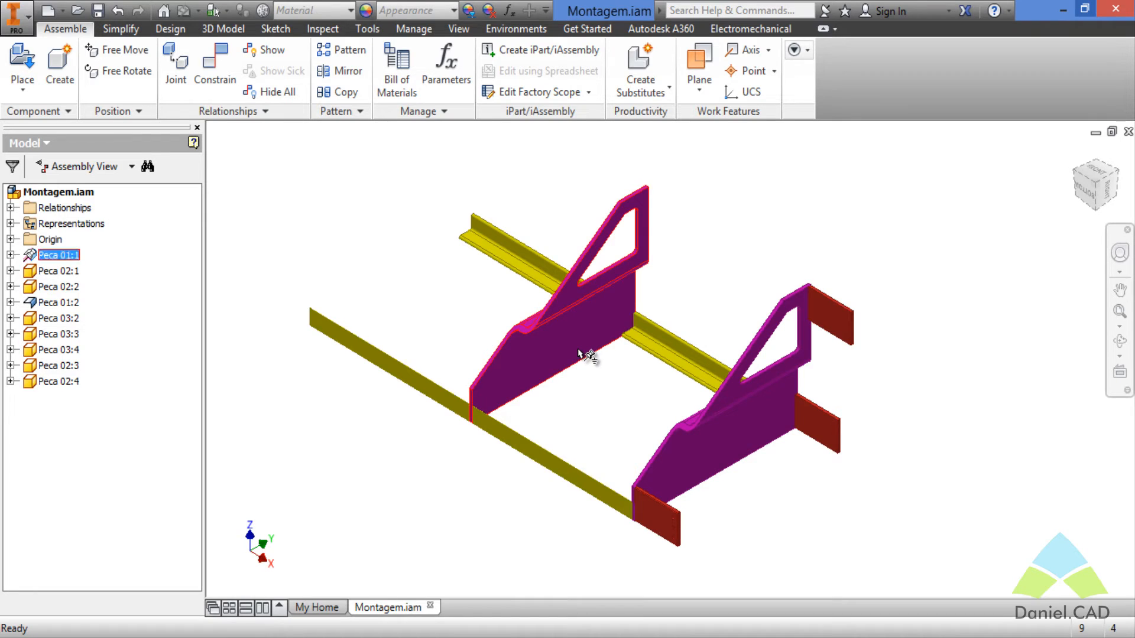
right_click(588, 353)
left_click(571, 109)
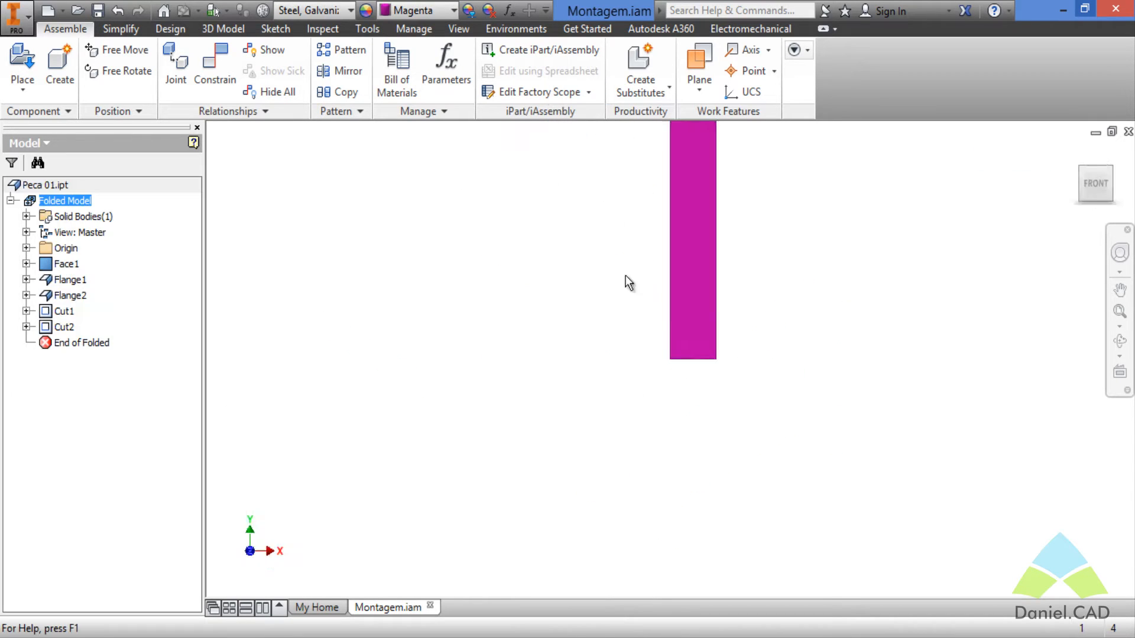
- Sketch a circle on the large lower face of Peca 01 and extrude it as a 10 mm cut
left_click(695, 408)
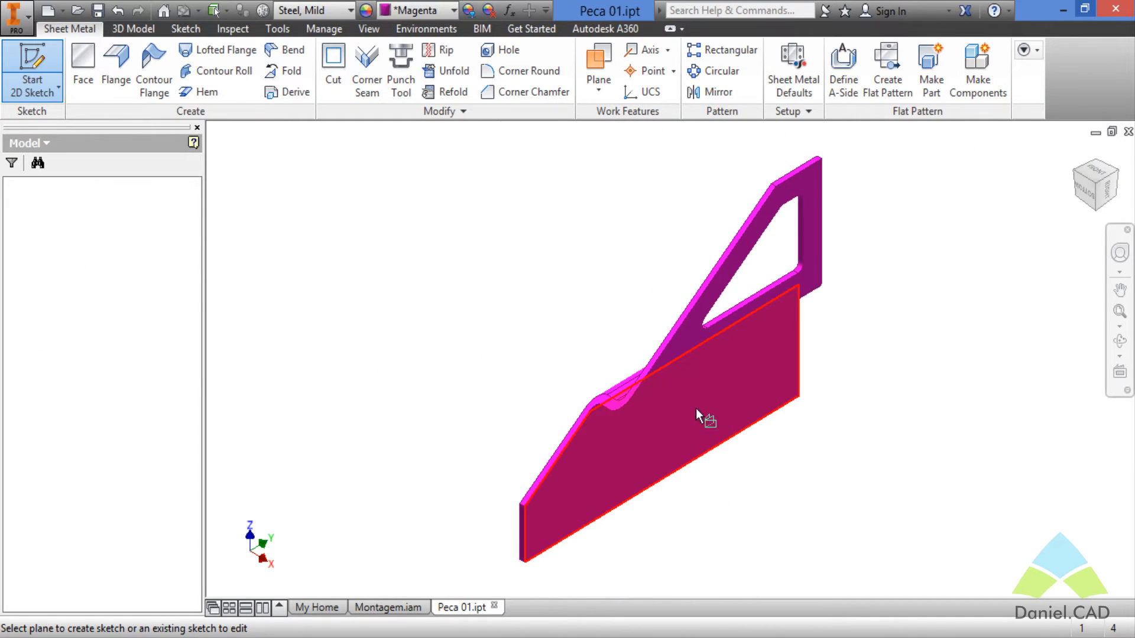
left_click(129, 65)
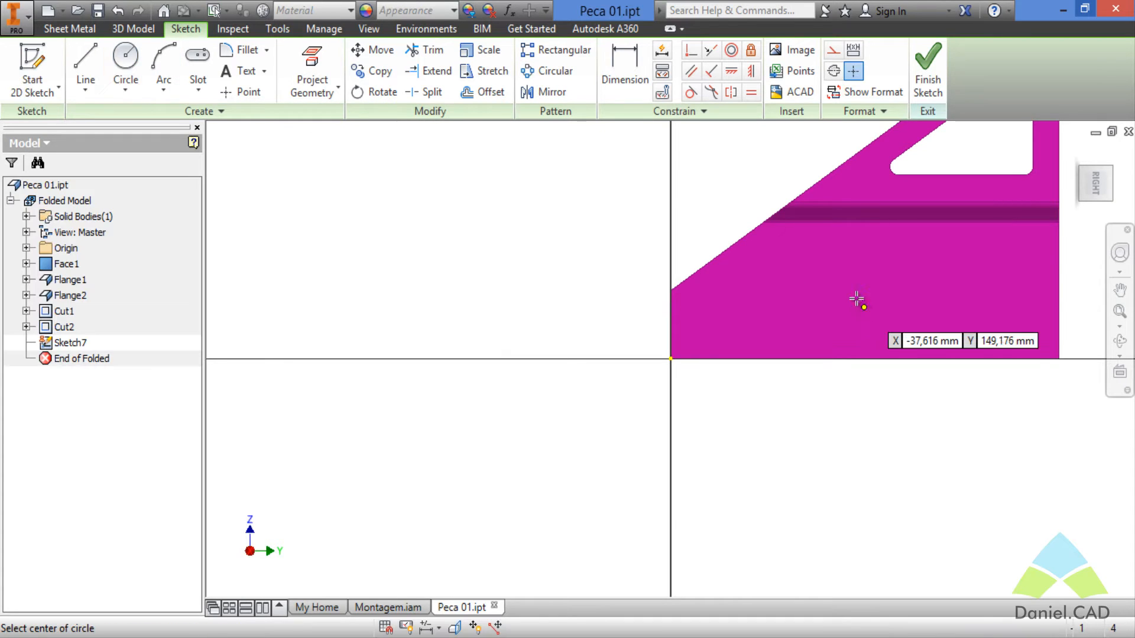
left_click(852, 294)
left_click(878, 294)
key("e")
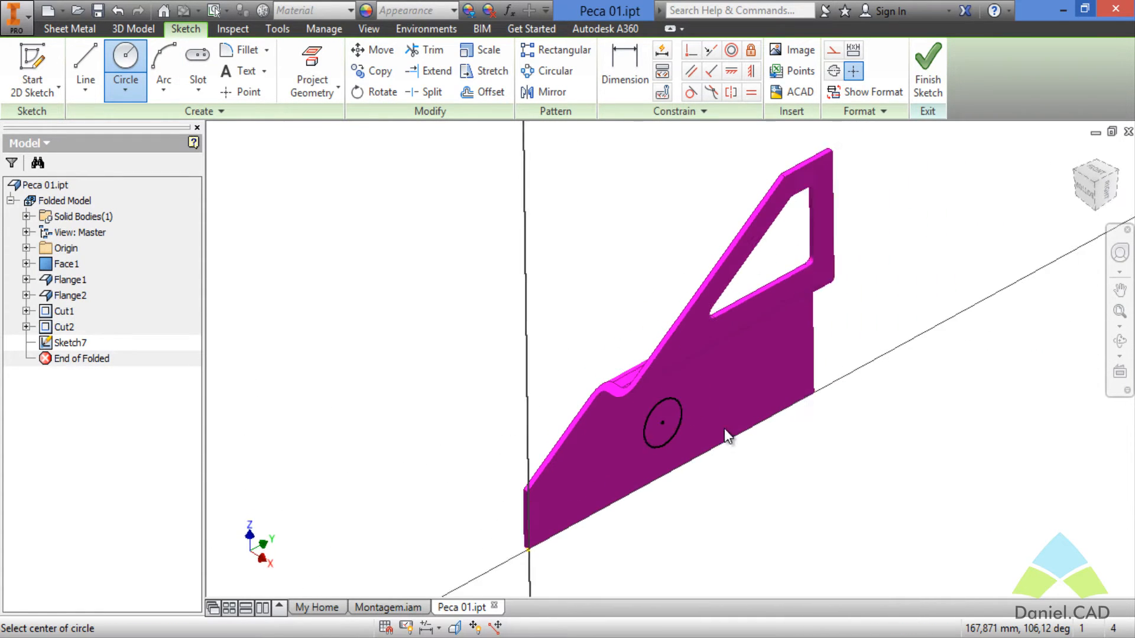
left_click(312, 256)
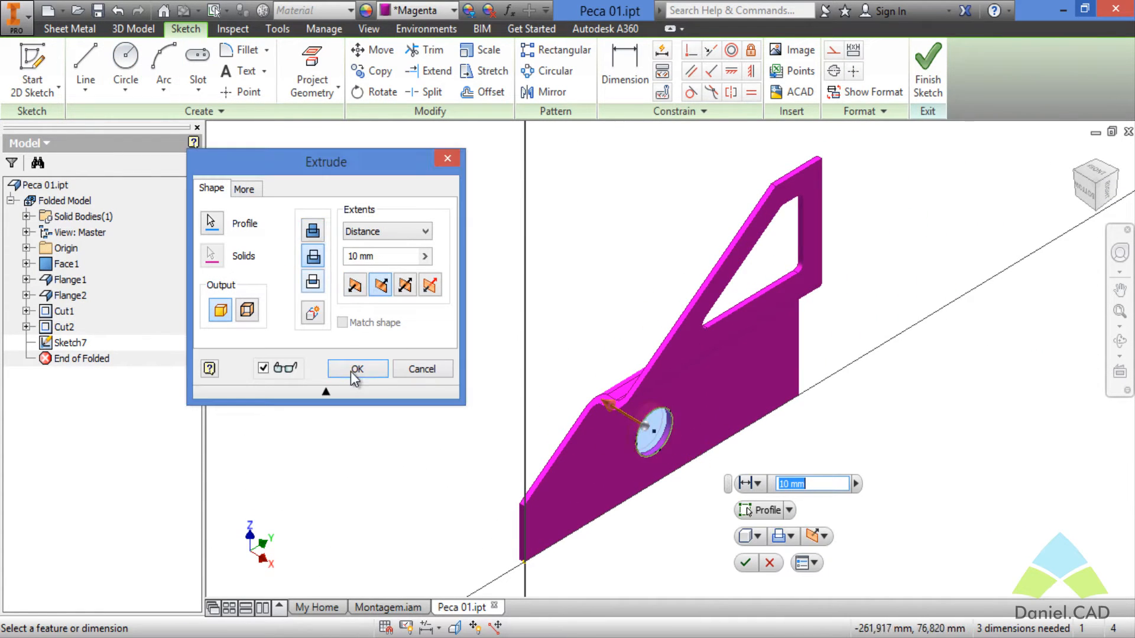
left_click(357, 369)
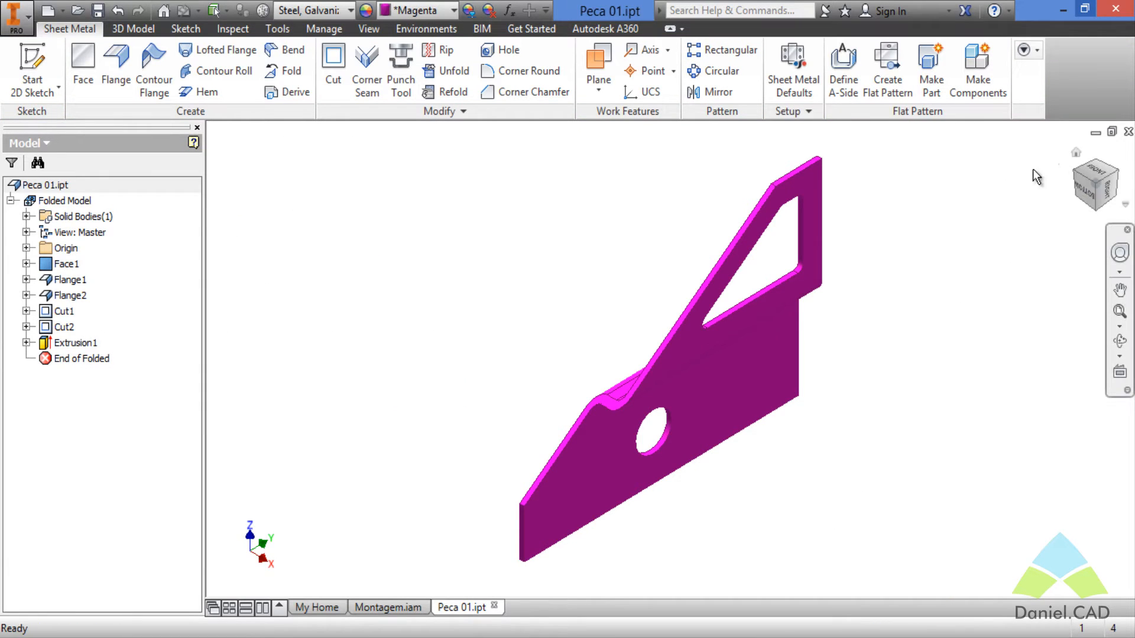
- Check both side plates in Montagem.iam, then delete the circular cut from Peca 01 together with its consumed sketch
left_click(406, 608)
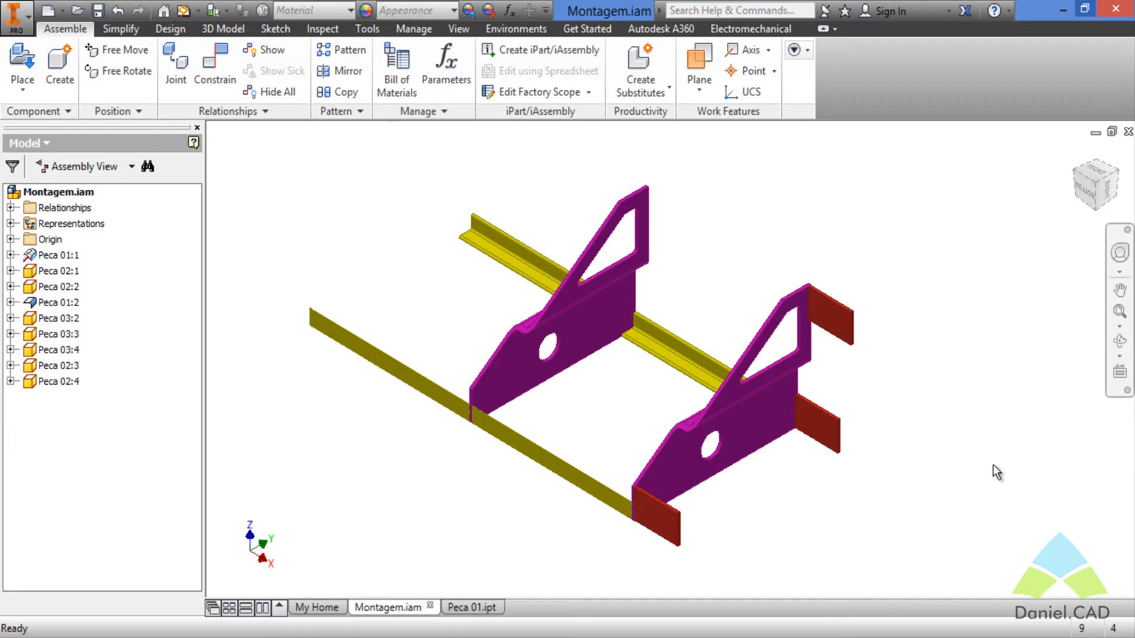
left_click(476, 608)
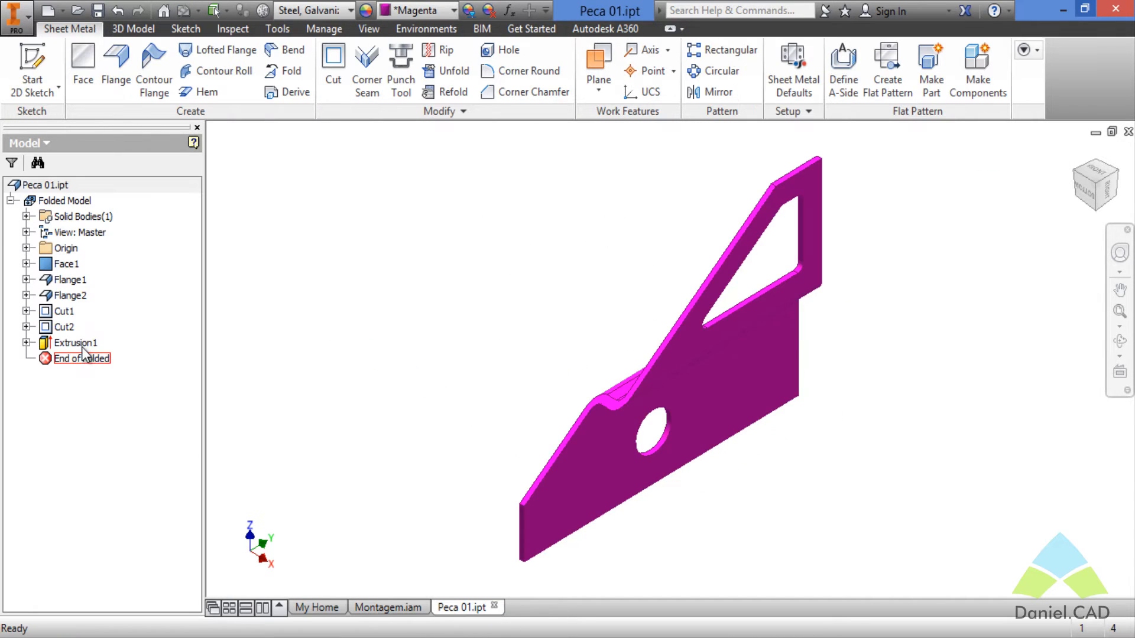
left_click(93, 344)
key("Delete")
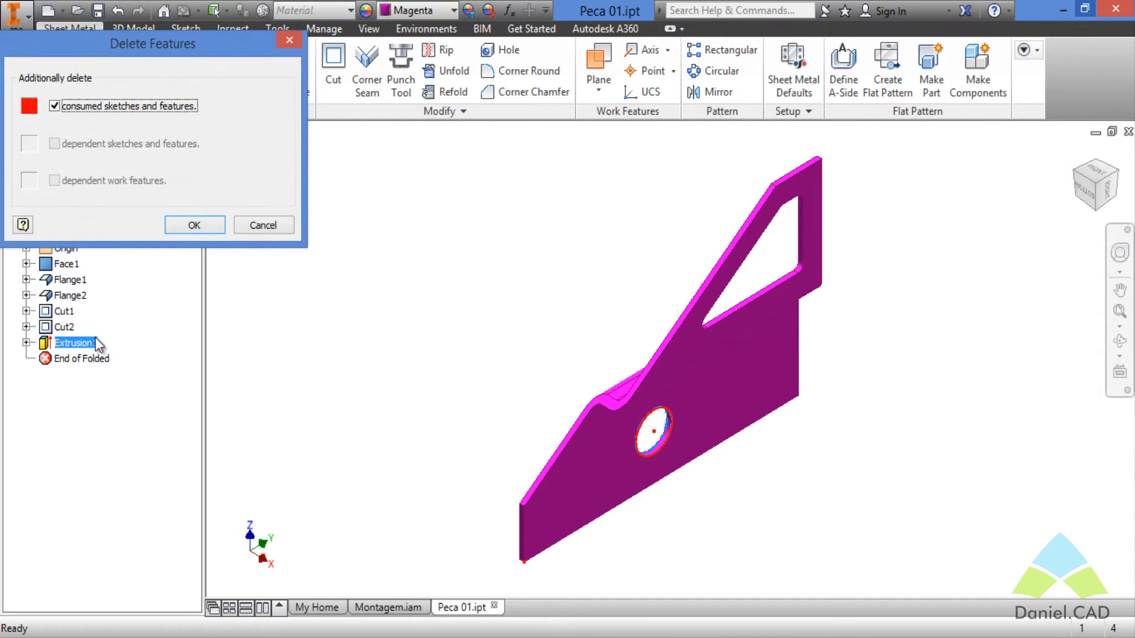
left_click(200, 223)
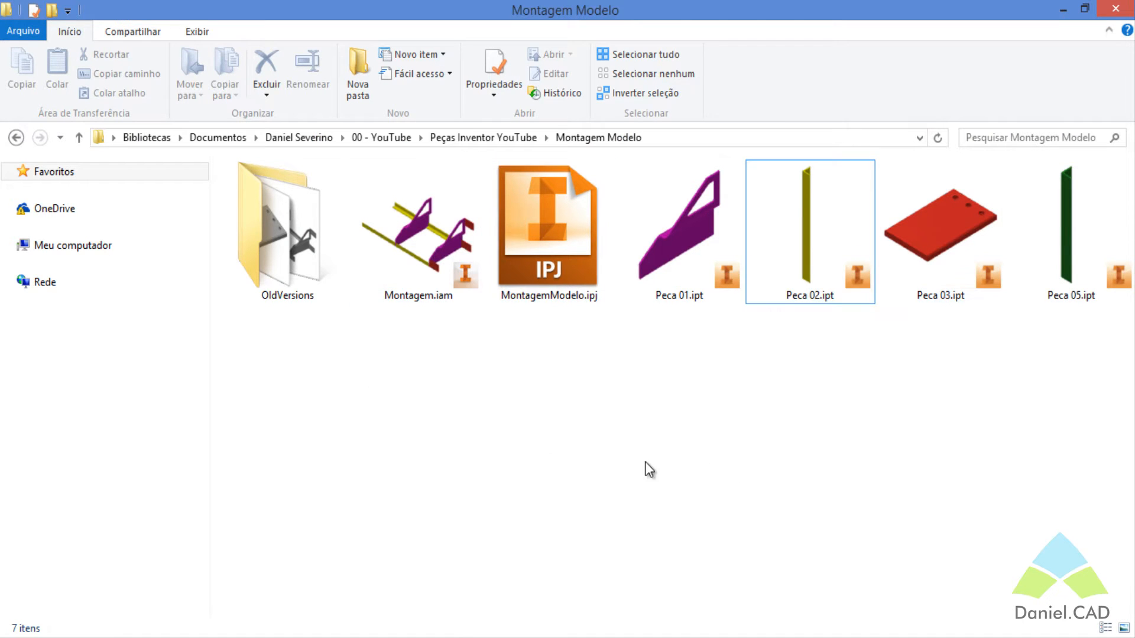
- Switch to File Explorer, duplicate Peca 01.ipt in the Montagem Modelo folder and name the copy Peca 01.1.ipt
left_click(690, 298)
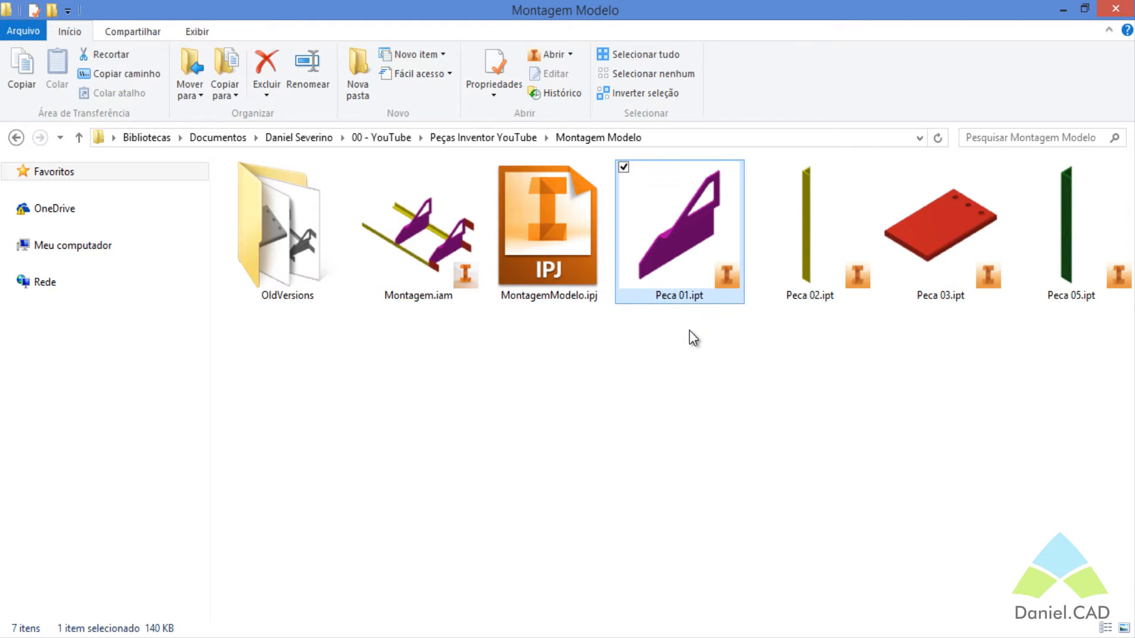
key("ctrl+c")
key("ctrl+v")
key("F2")
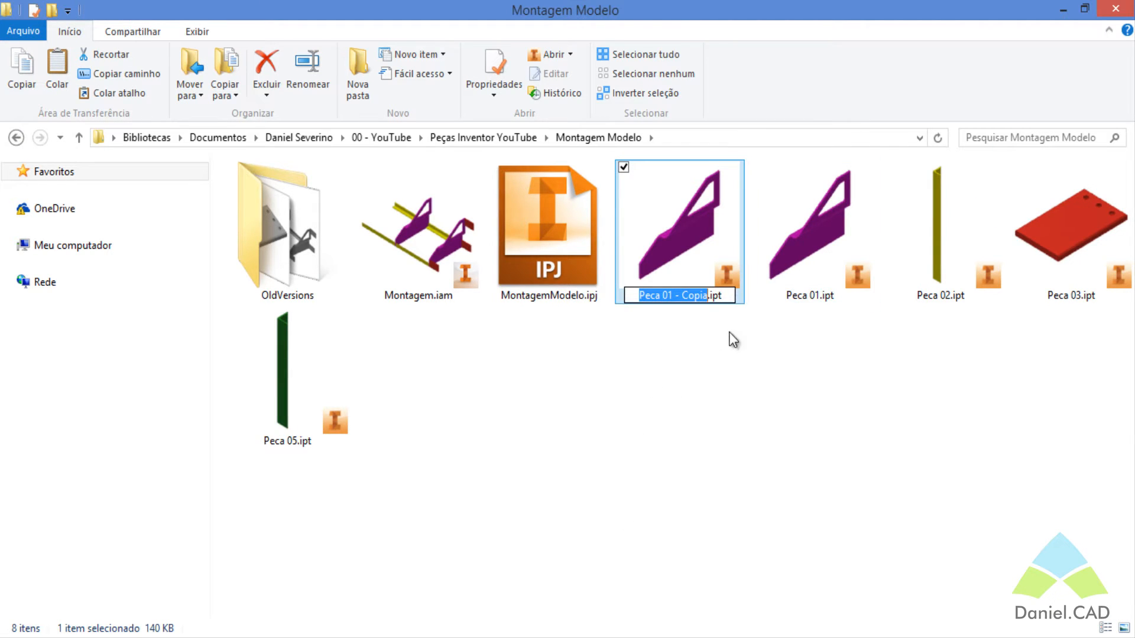
left_click_drag(708, 295, 672, 295)
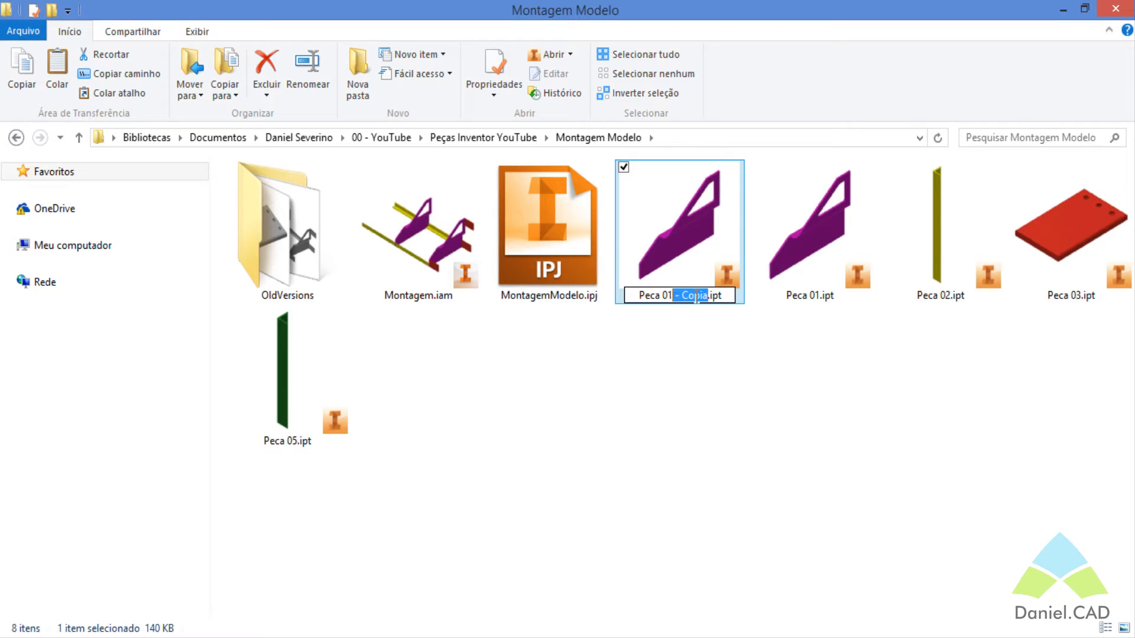
type(".1")
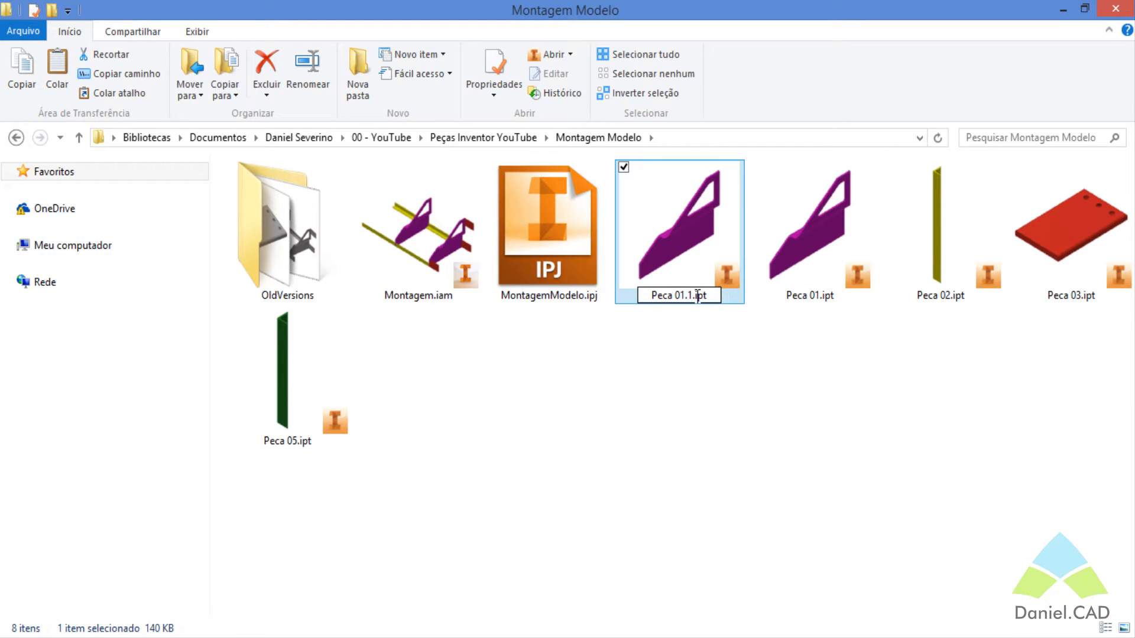
key("Return")
- Open Peca 01.1.ipt and cut a circular hole sketched on the plate's large lower face
double_click(696, 296)
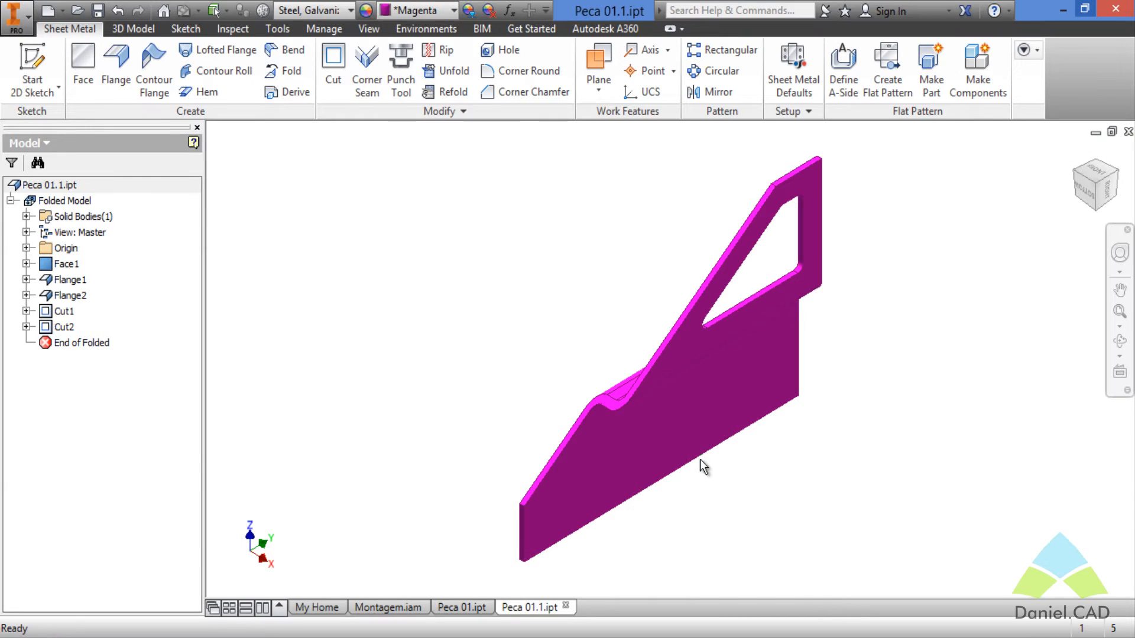
key("s")
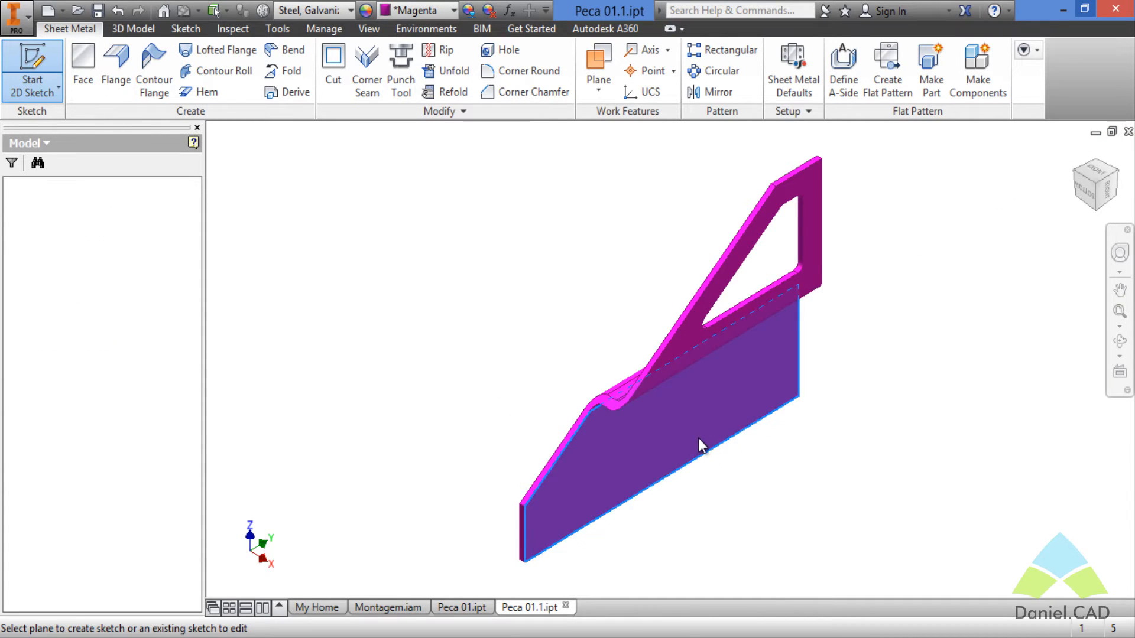
left_click(700, 445)
key("c")
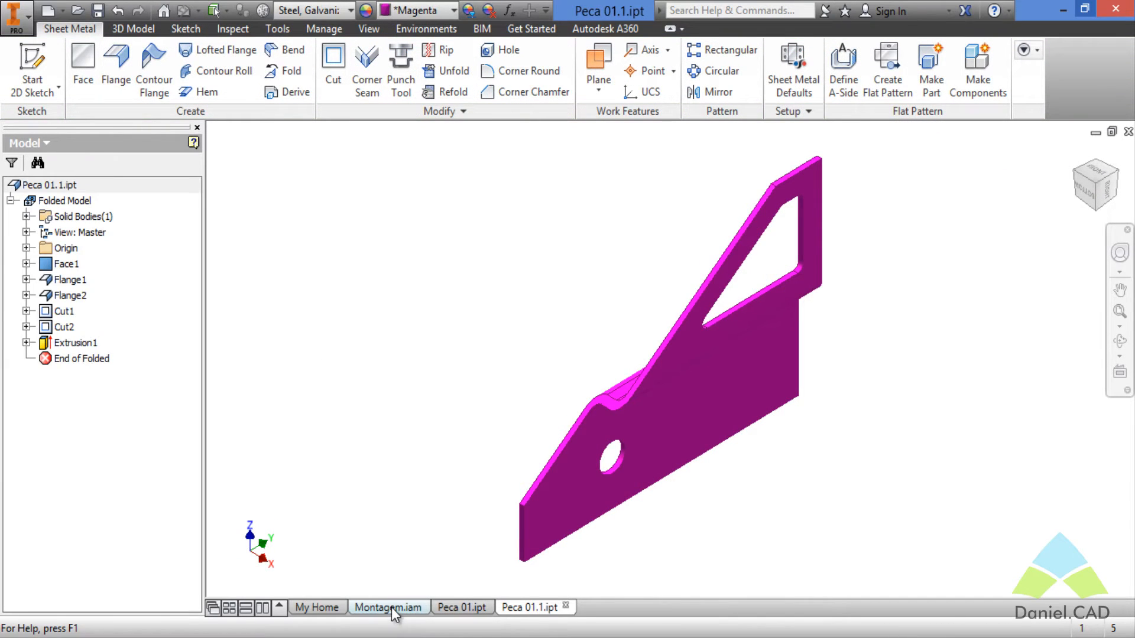
- Return to Montagem.iam and delete the side plate Peca 01:1 from the assembly
left_click(391, 608)
left_click(570, 337)
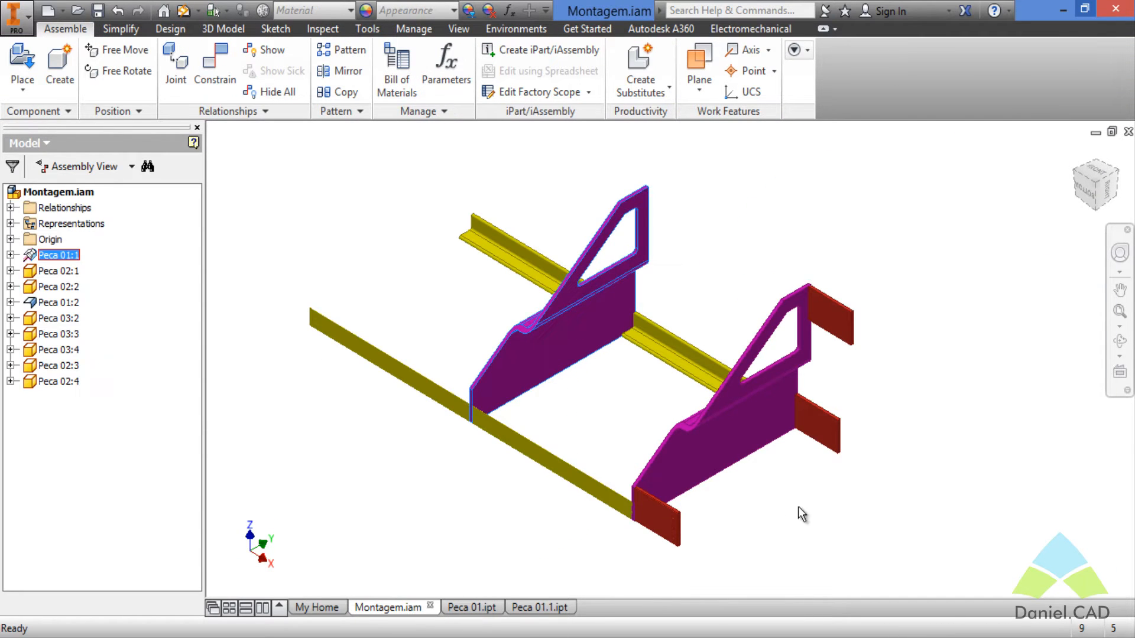
key("Delete")
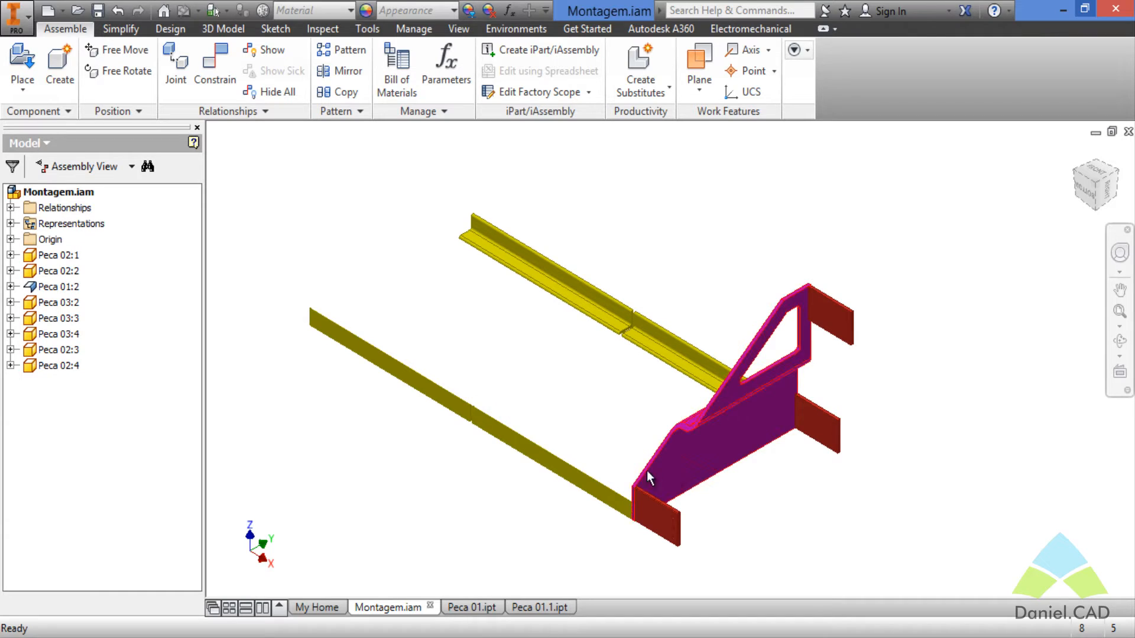
- Move the loosened Peca 02 angle bars freely to separate them around the removed side plate's location
left_click_drag(570, 481, 569, 522)
left_click_drag(690, 365, 674, 408)
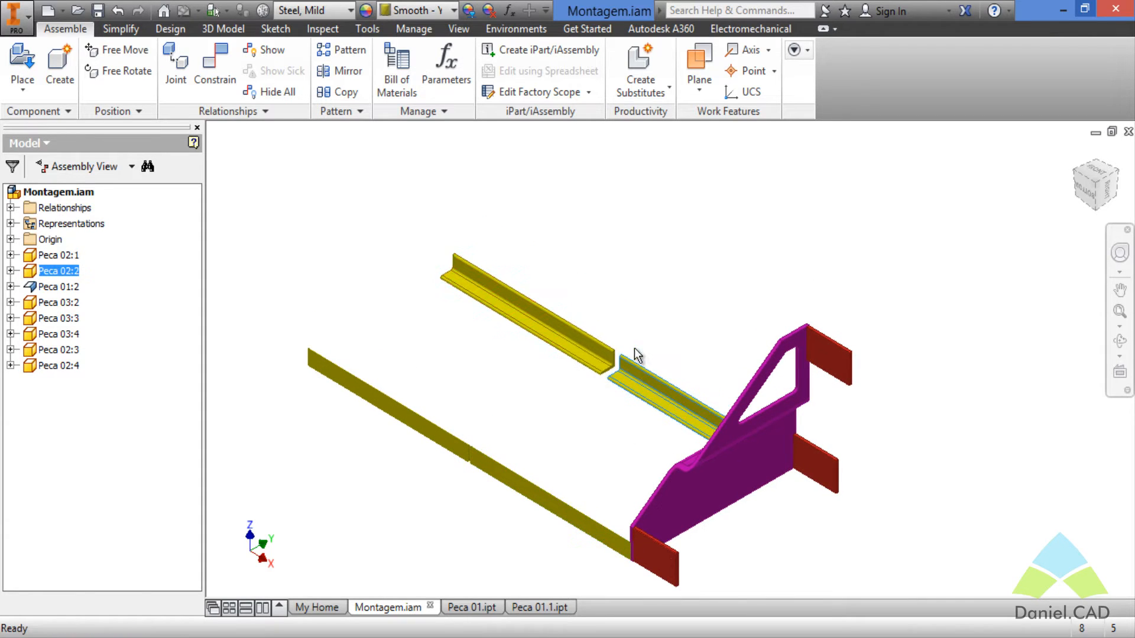
left_click_drag(615, 362, 618, 294)
left_click_drag(431, 434, 395, 380)
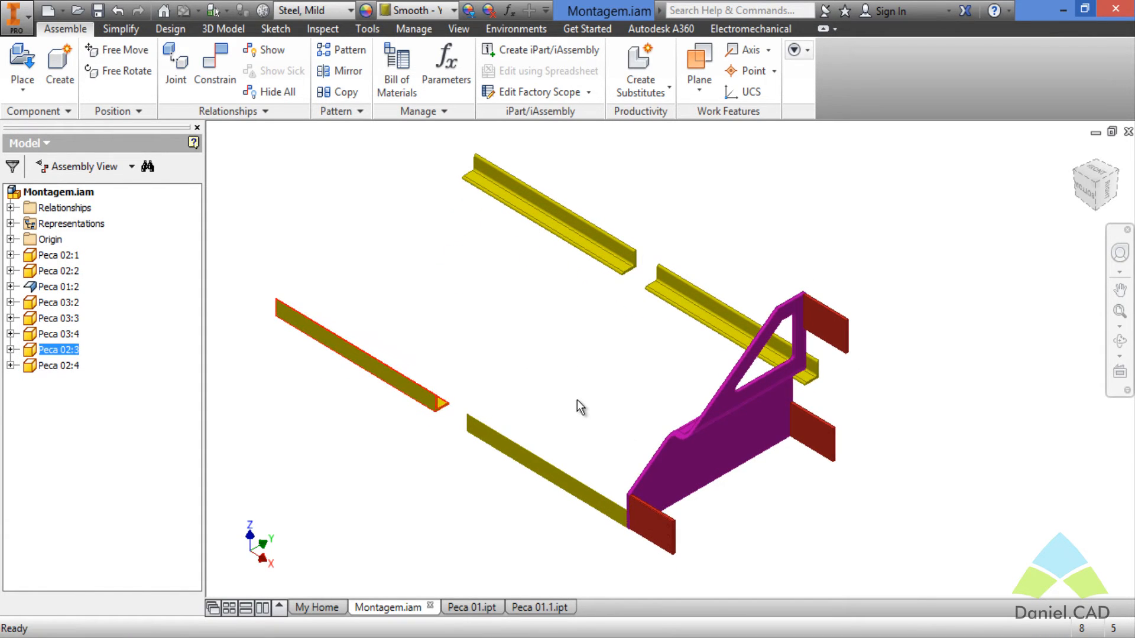
left_click(579, 399)
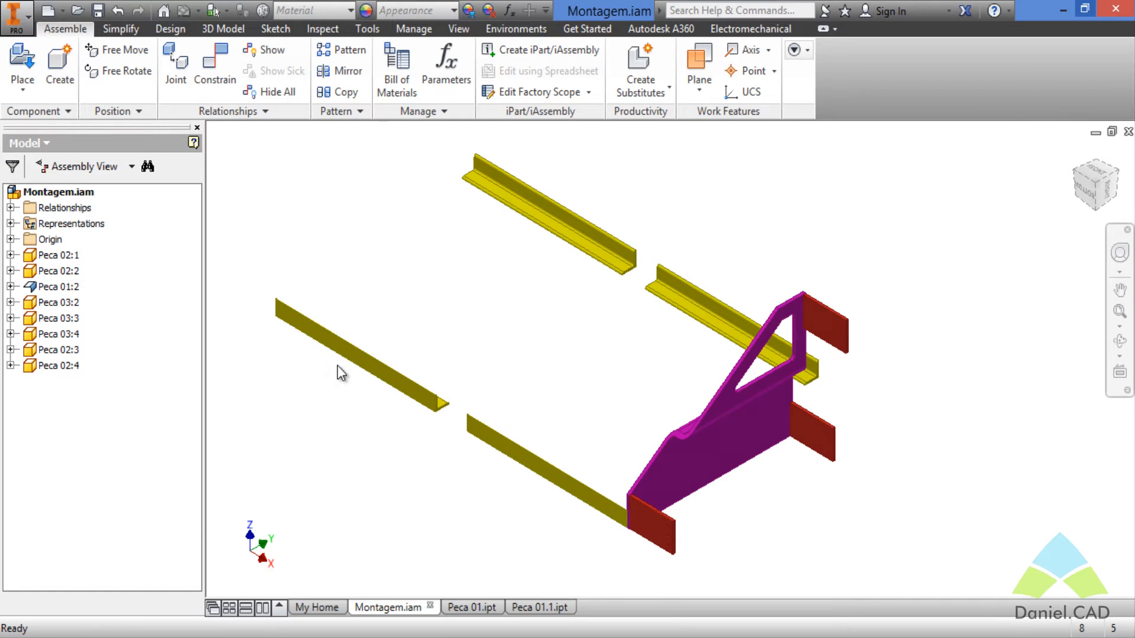
- Place one instance of Peca 01.1.ipt in the gap between the yellow angle bars
key("p")
double_click(354, 186)
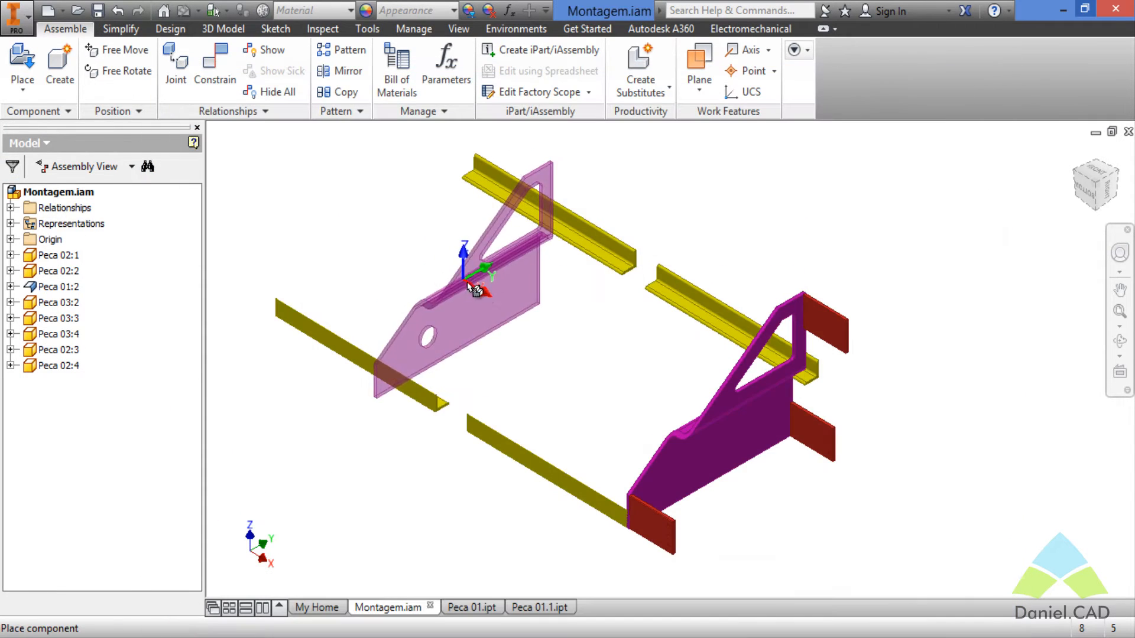
left_click(558, 321)
key("Escape")
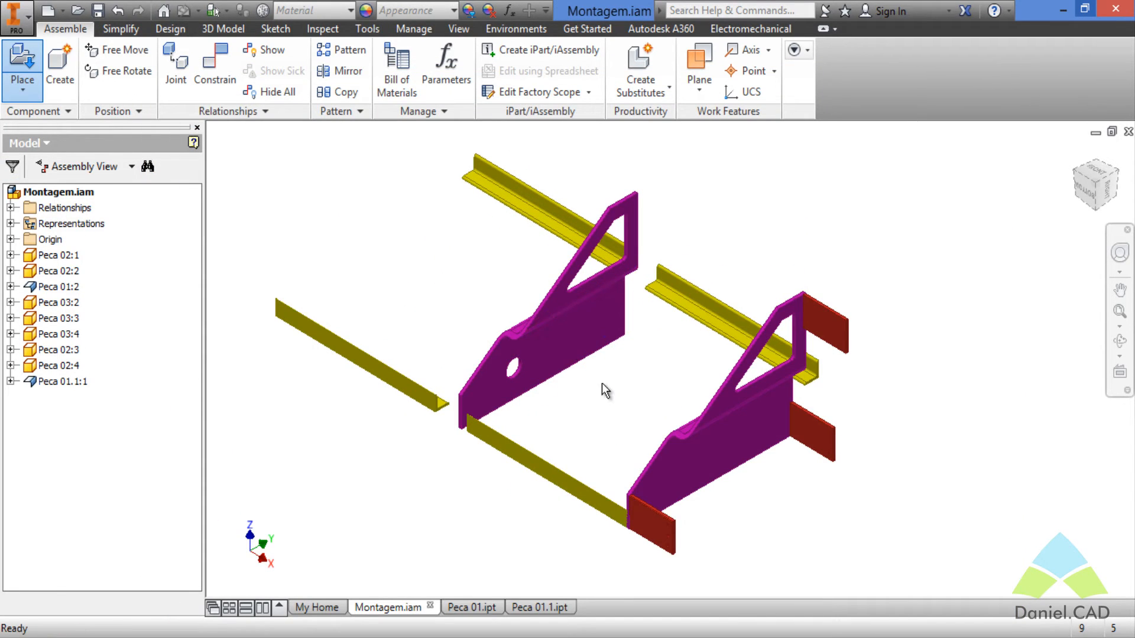
- Constrain the front end face of Peca 01.1 flush with the yellow angle bar's outer face at 0 mm offset
key("c")
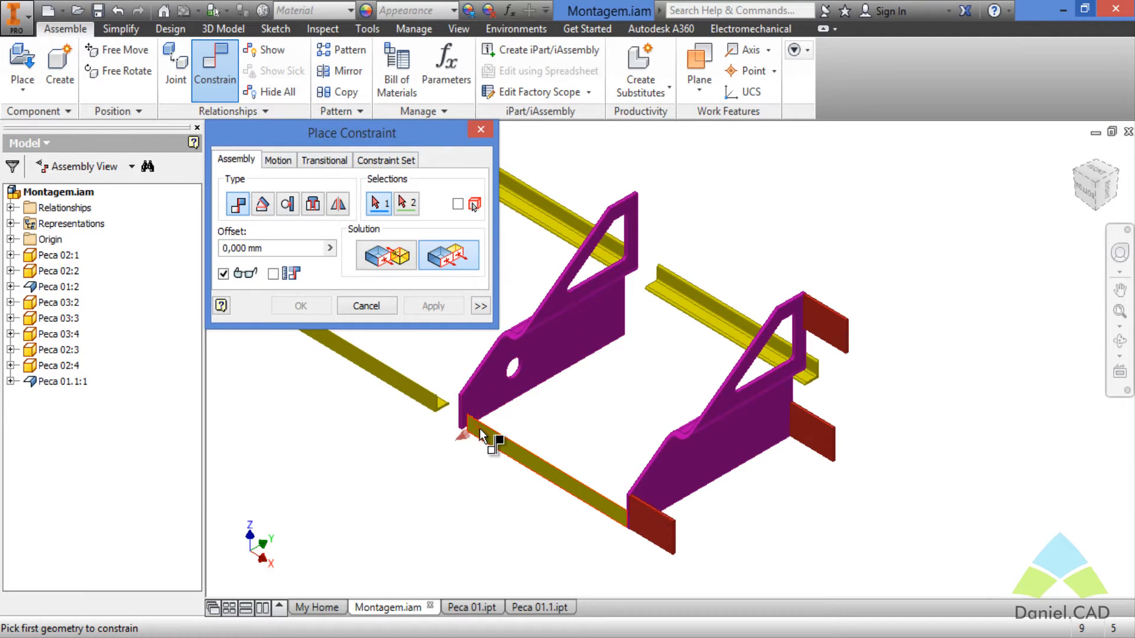
left_click(482, 436)
scroll(462, 416, "up", 4)
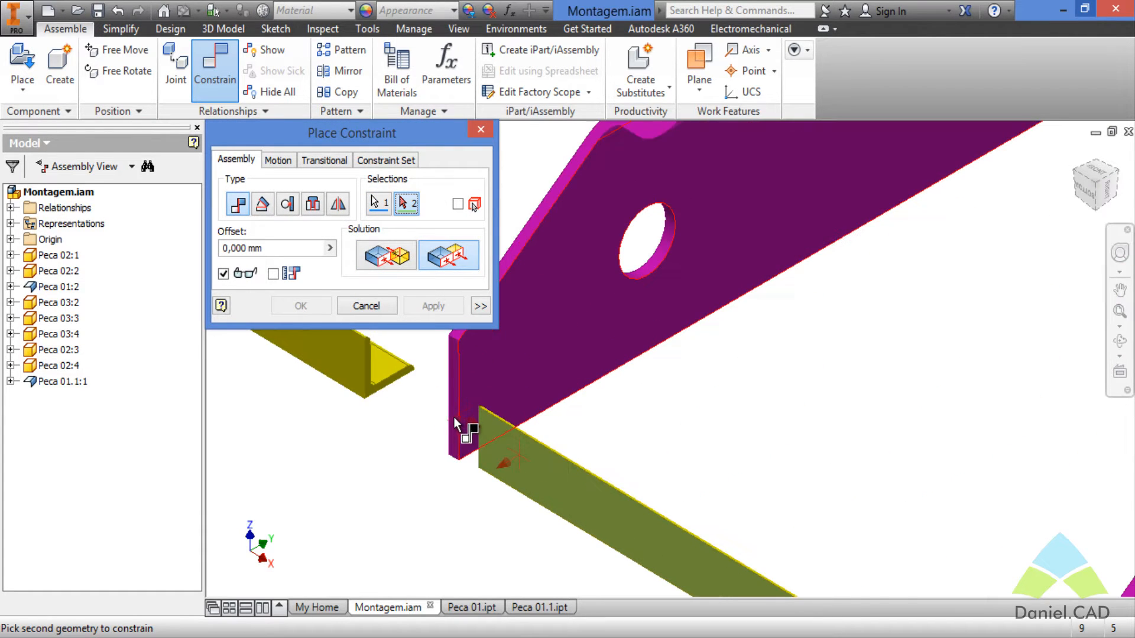
left_click(453, 417)
scroll(600, 421, "down", 3)
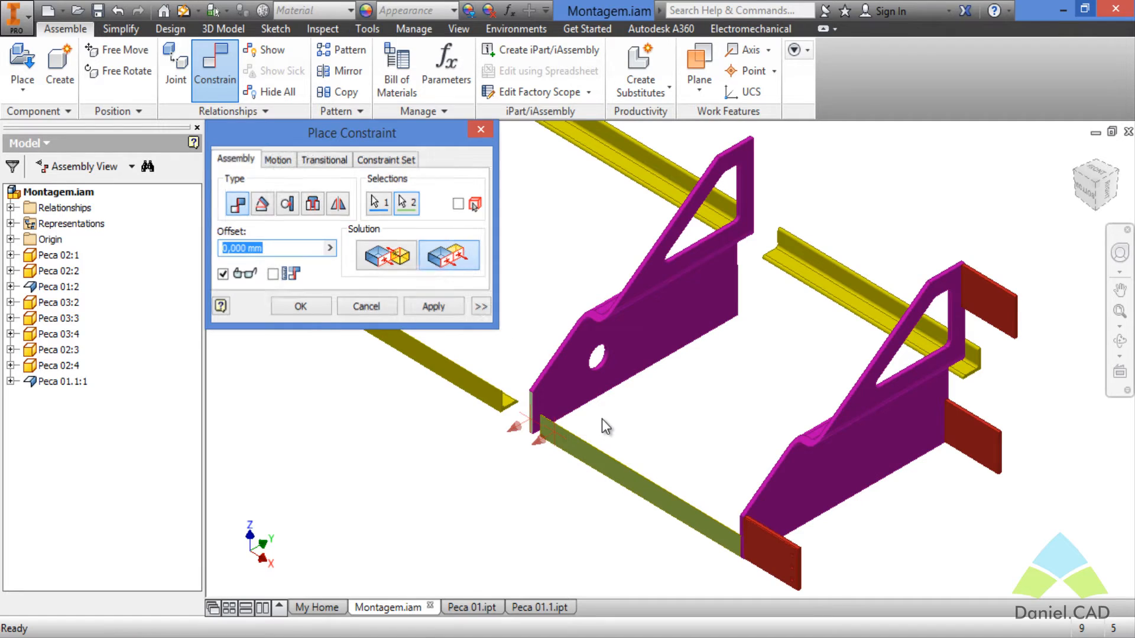
key("Return")
middle_click_drag(657, 409, 634, 432)
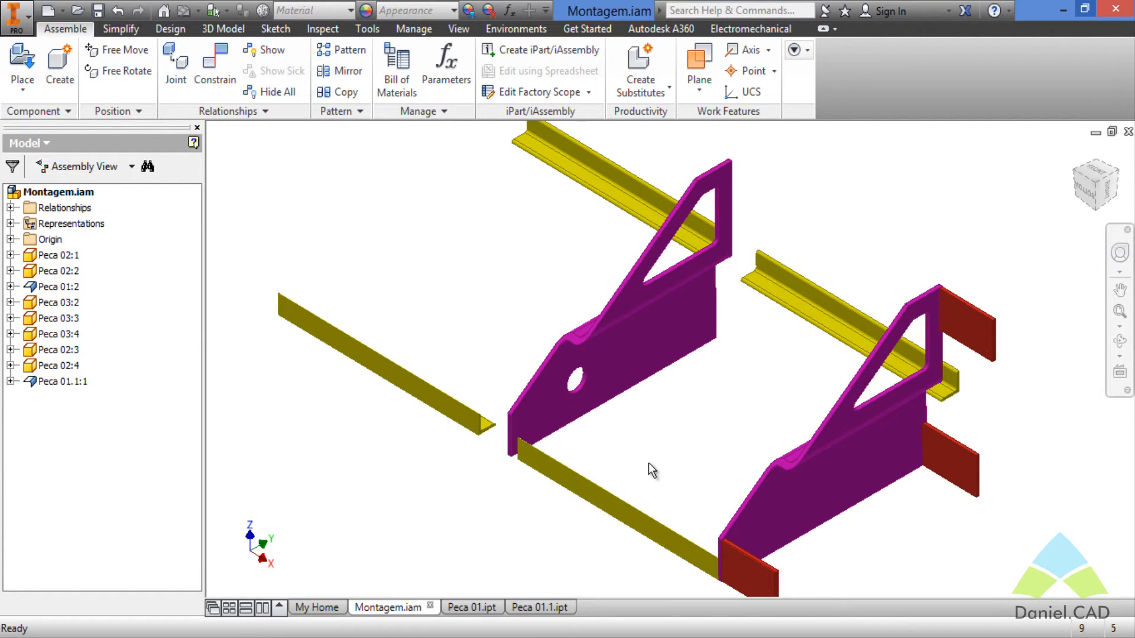
- Undo the side plate replacement back to the original assembly, and delete Peca 01.1.ipt from the Montagem Modelo folder
key("ctrl+z")
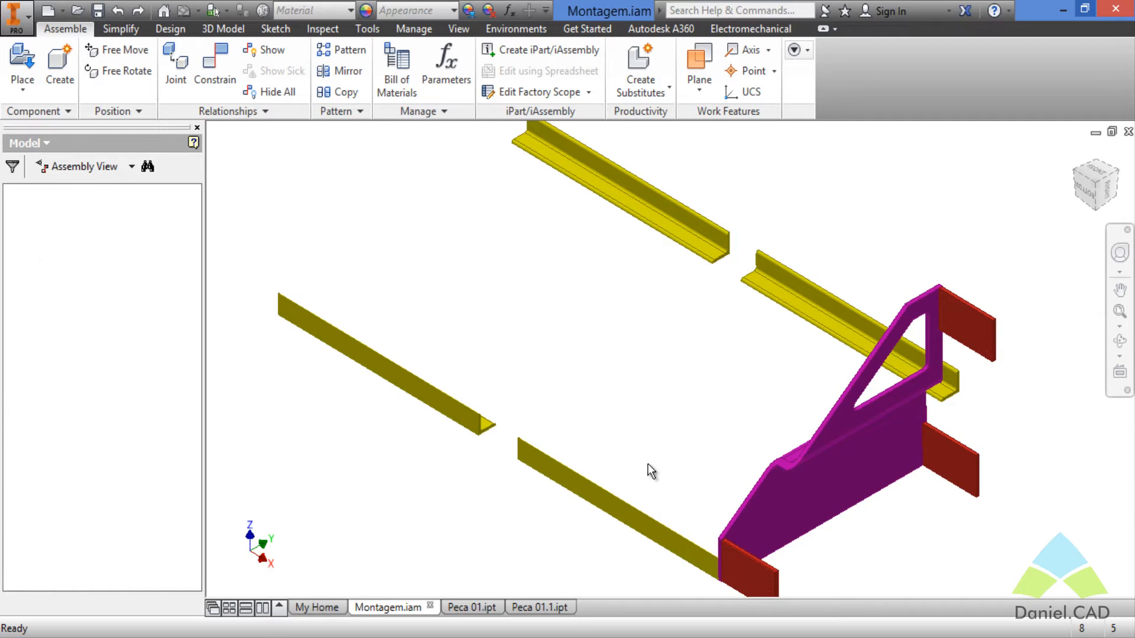
key("ctrl+y")
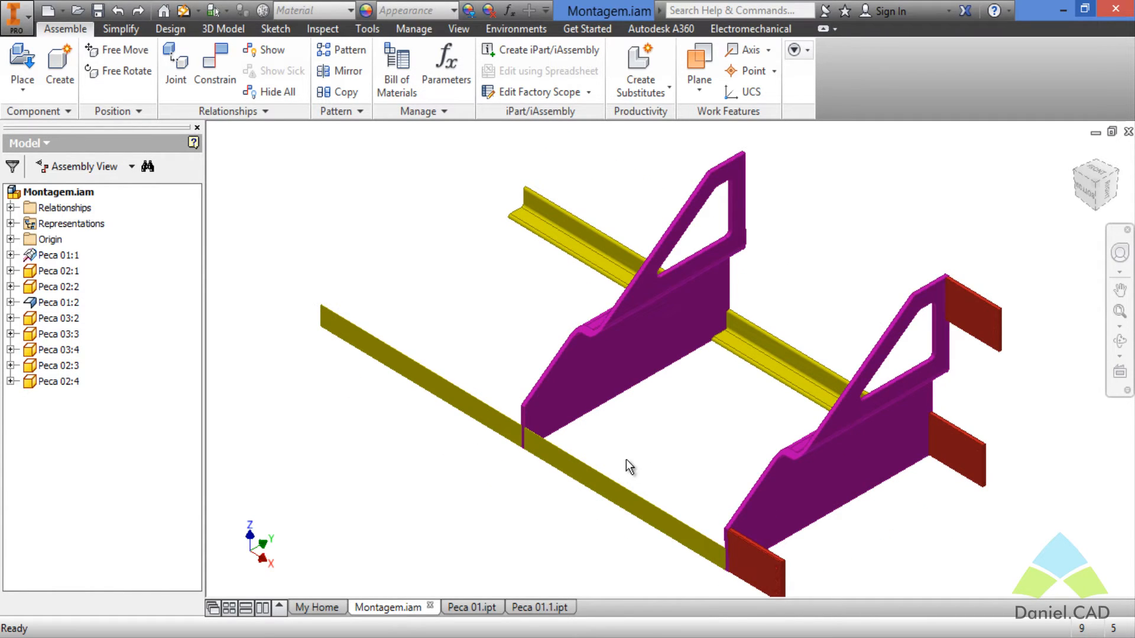
key("alt+Tab")
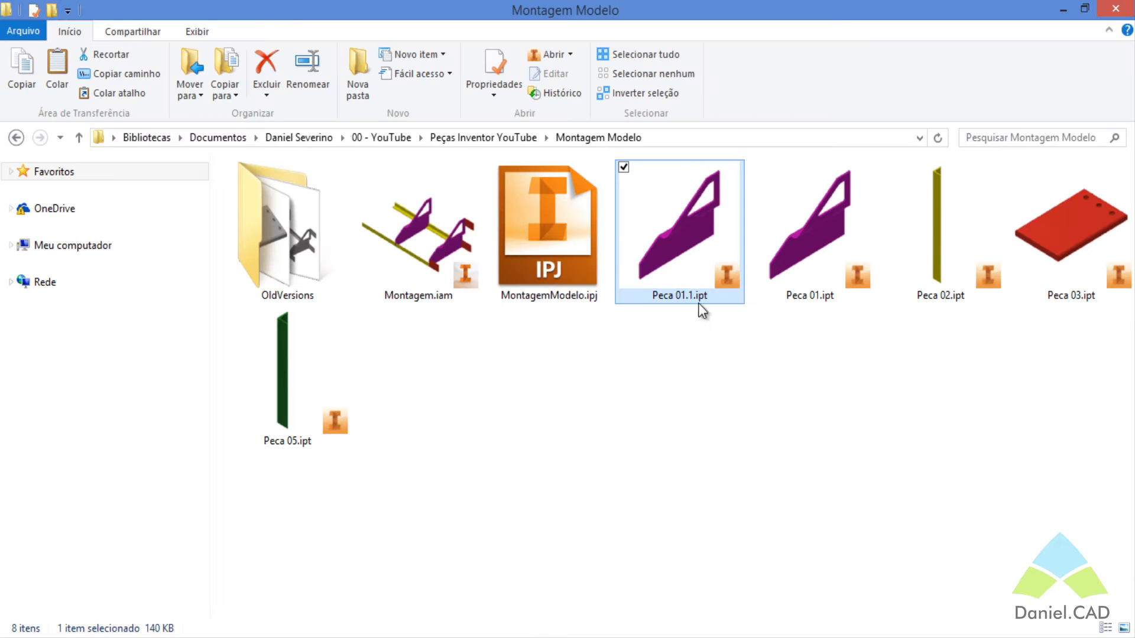
key("Delete")
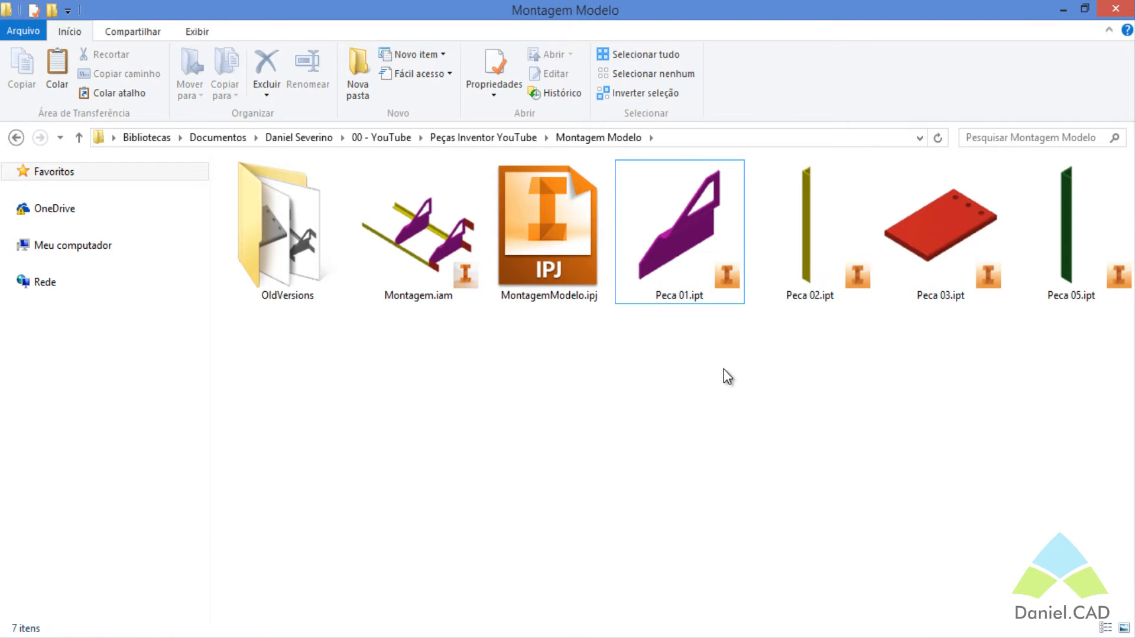
key("alt+Tab")
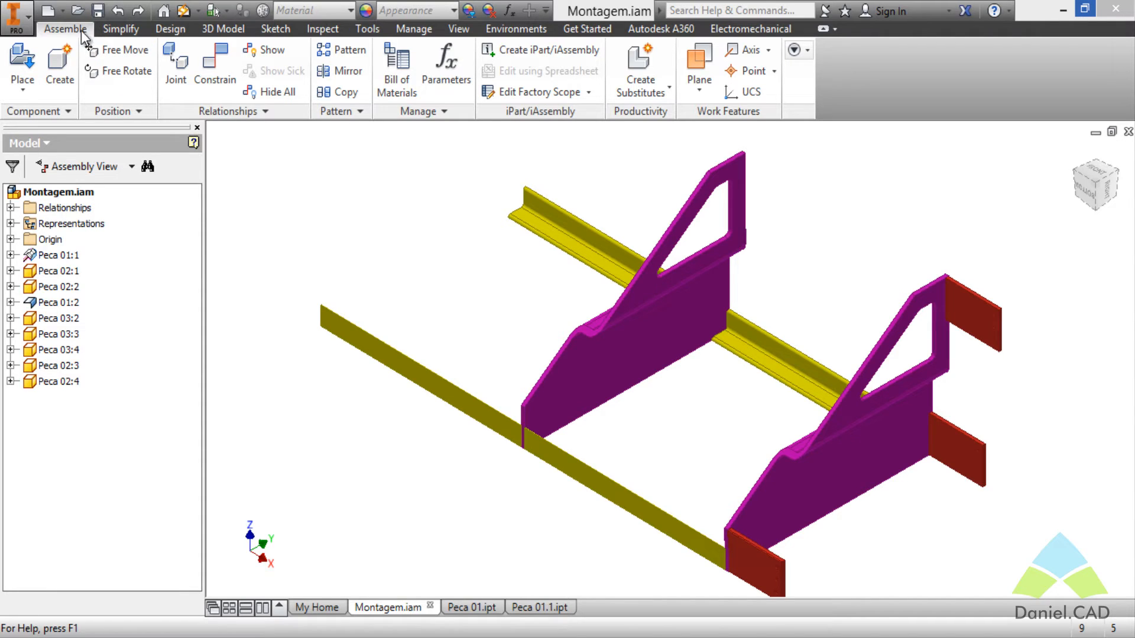
left_click(140, 236)
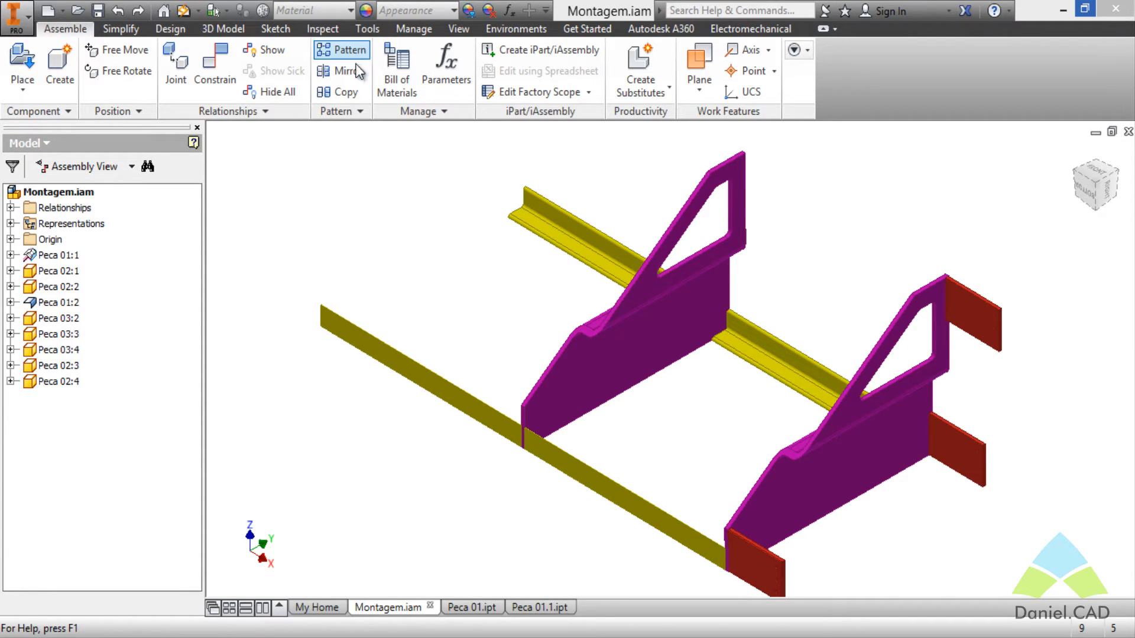
left_click(349, 73)
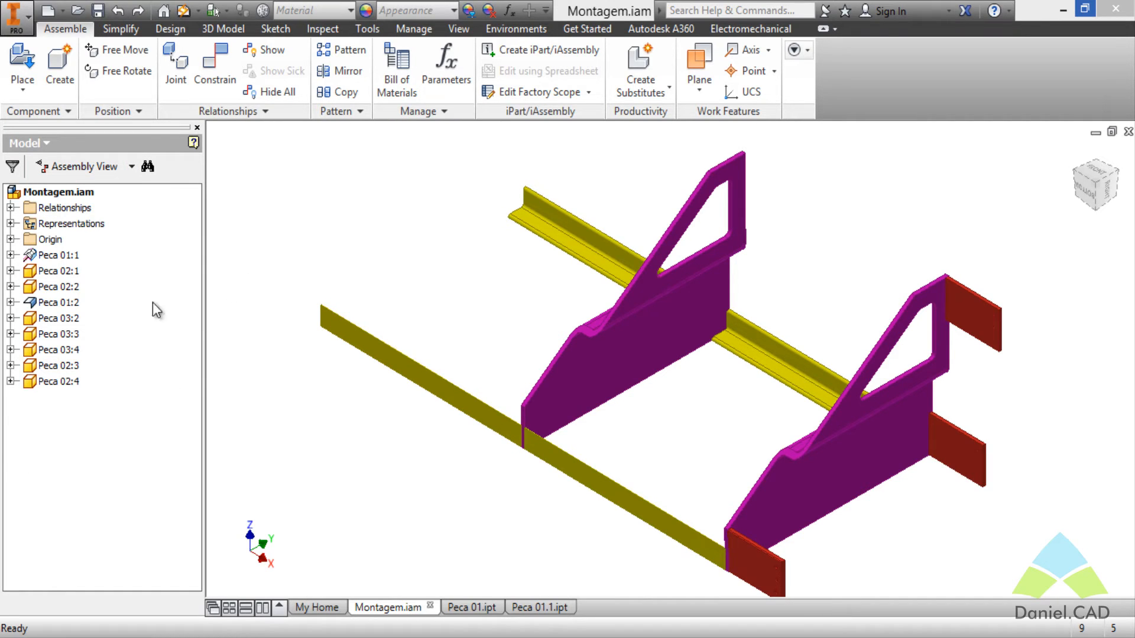
right_click(57, 261)
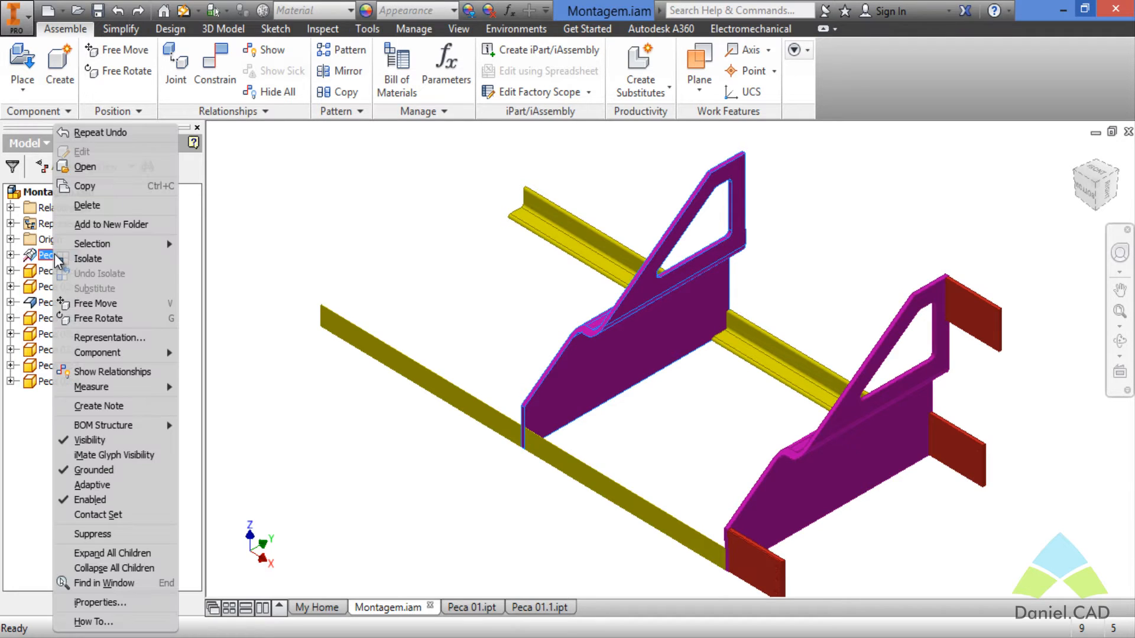
mouse_move(115, 354)
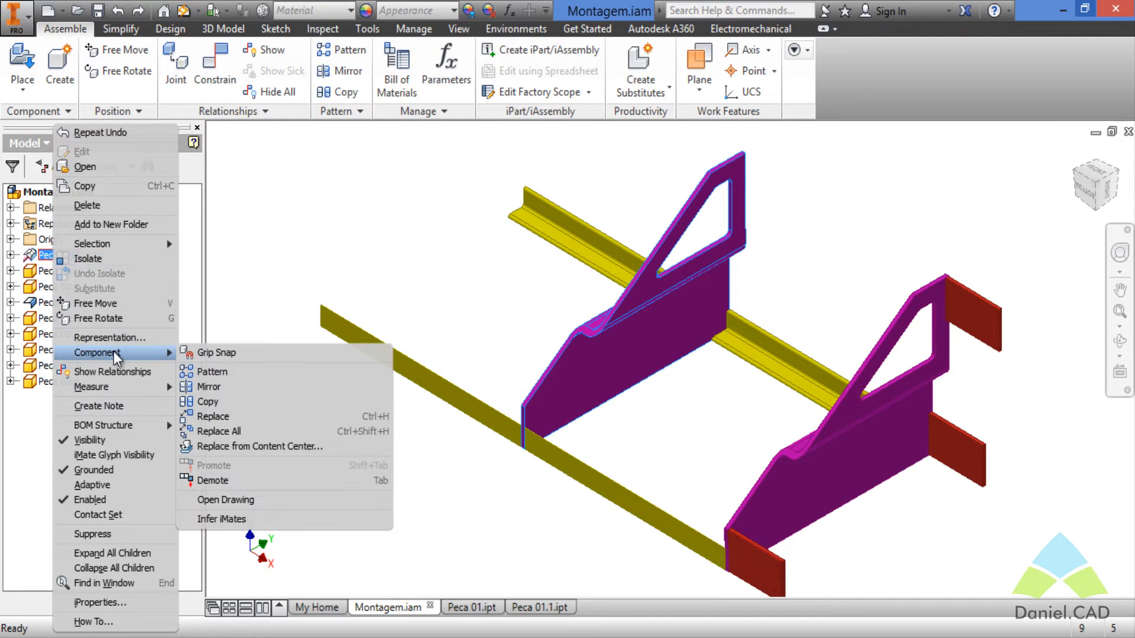
left_click(208, 402)
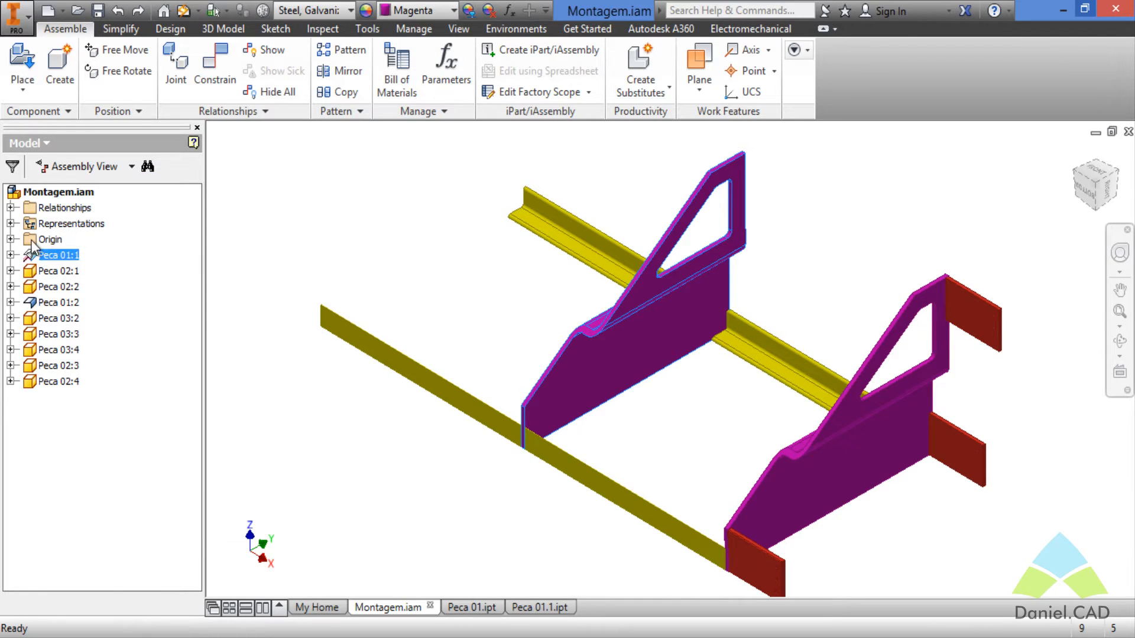
- Start Copy Components for side plate Peca 01:1, with its status set to create a new file
right_click(631, 307)
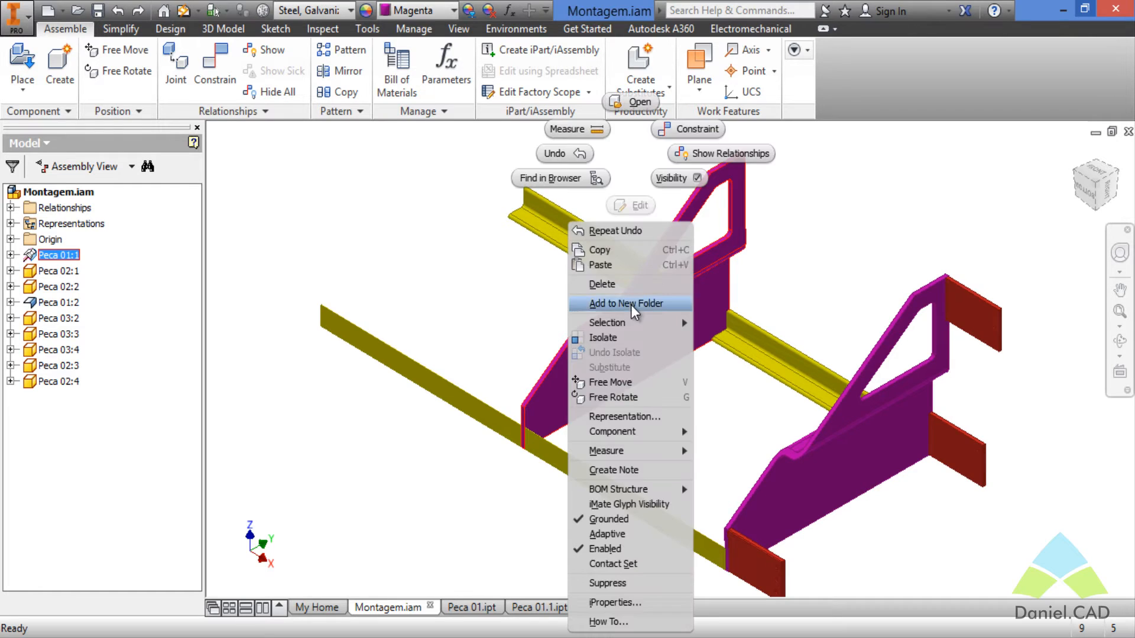
mouse_move(626, 435)
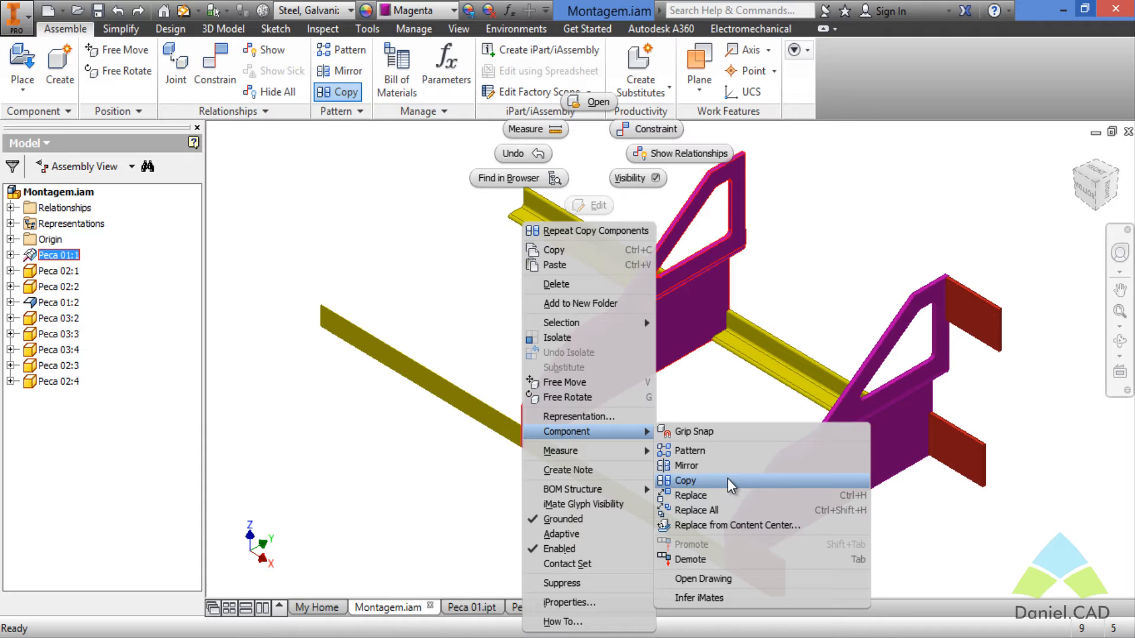
left_click(729, 480)
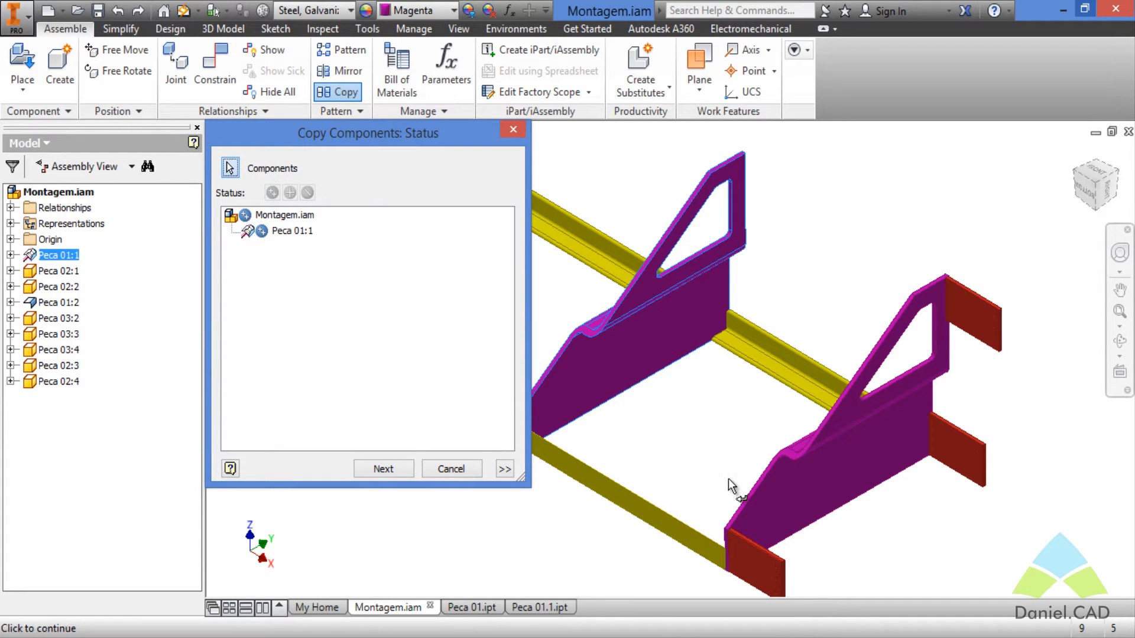
left_click(262, 231)
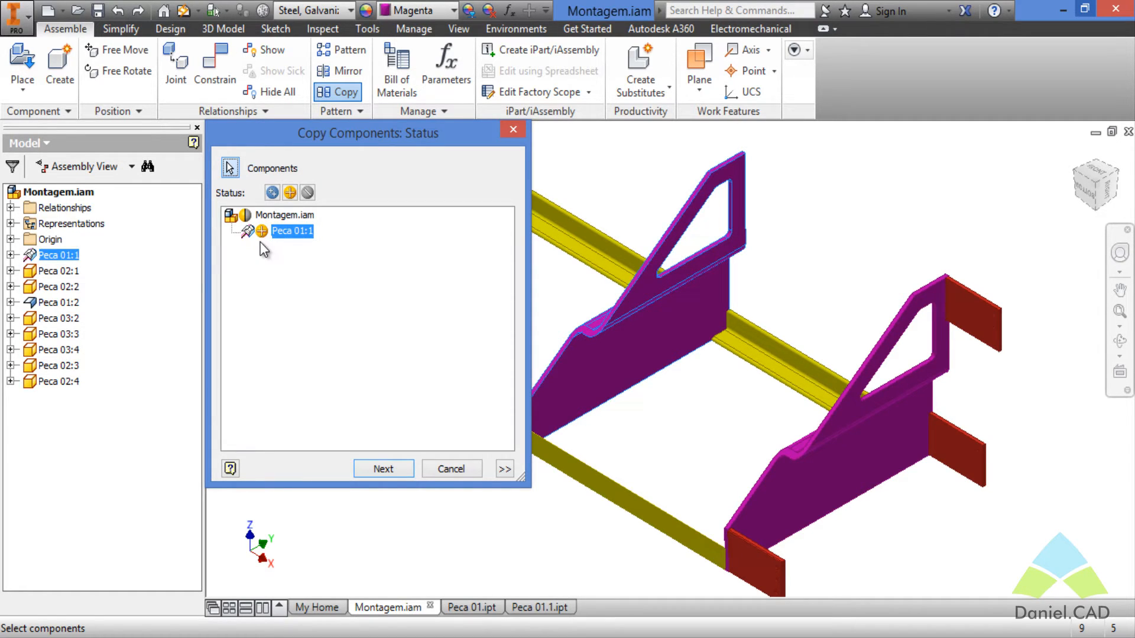
left_click(262, 232)
left_click(263, 231)
left_click(377, 475)
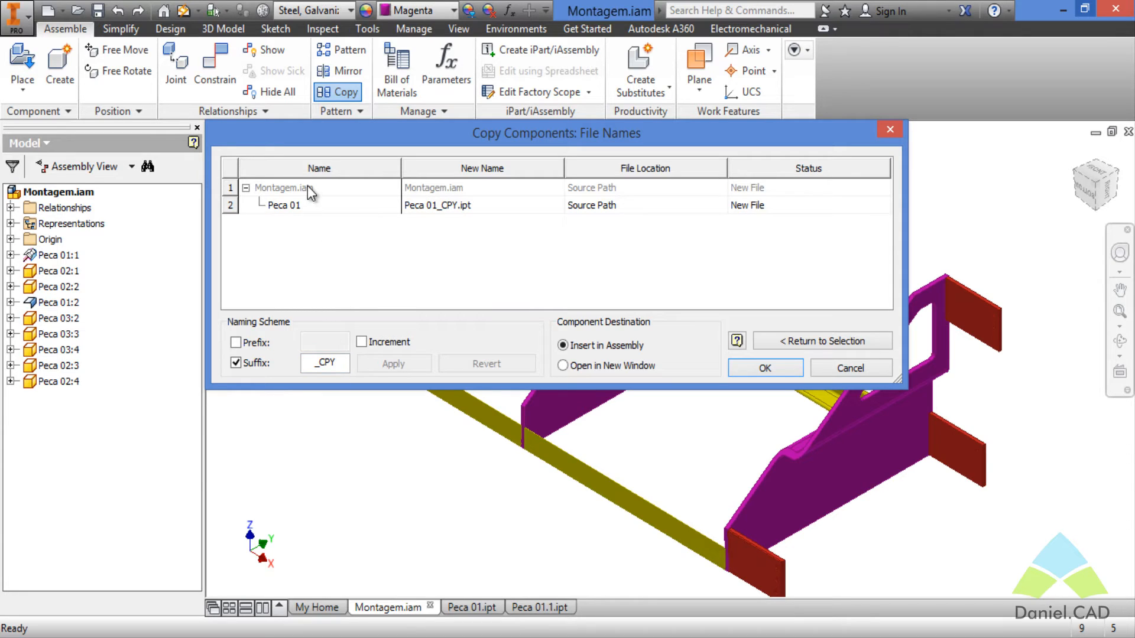
- Name the copied part file Peca 04_Teste.ipt and choose Insert in Assembly as its destination
double_click(453, 210)
left_click_drag(460, 205, 372, 196)
type("Peca 0")
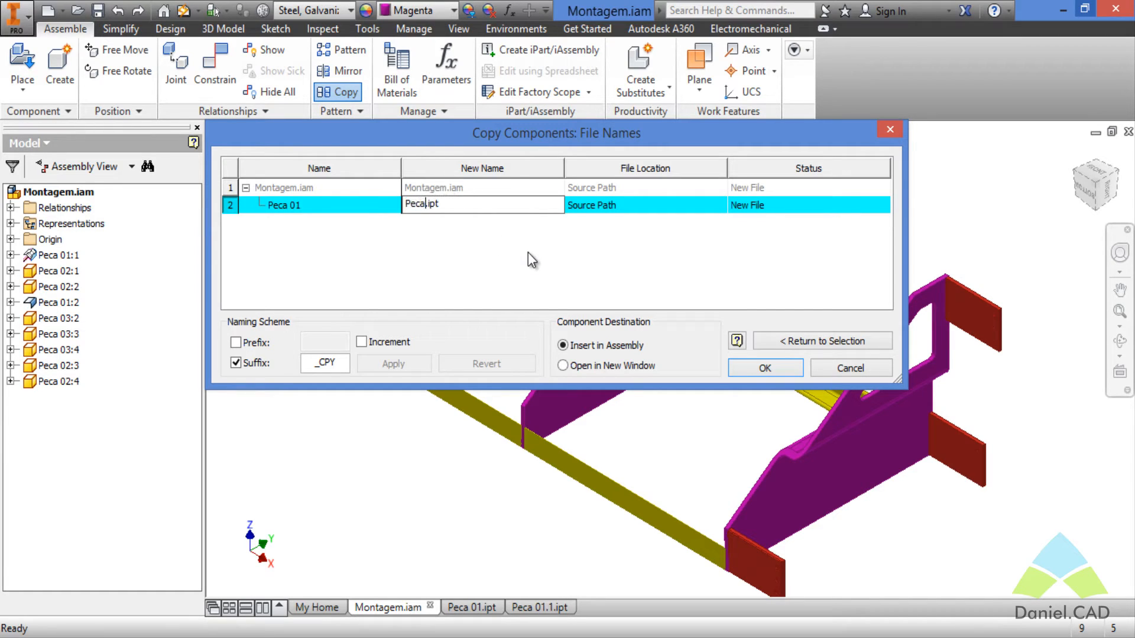
type("4_Teste")
left_click(605, 366)
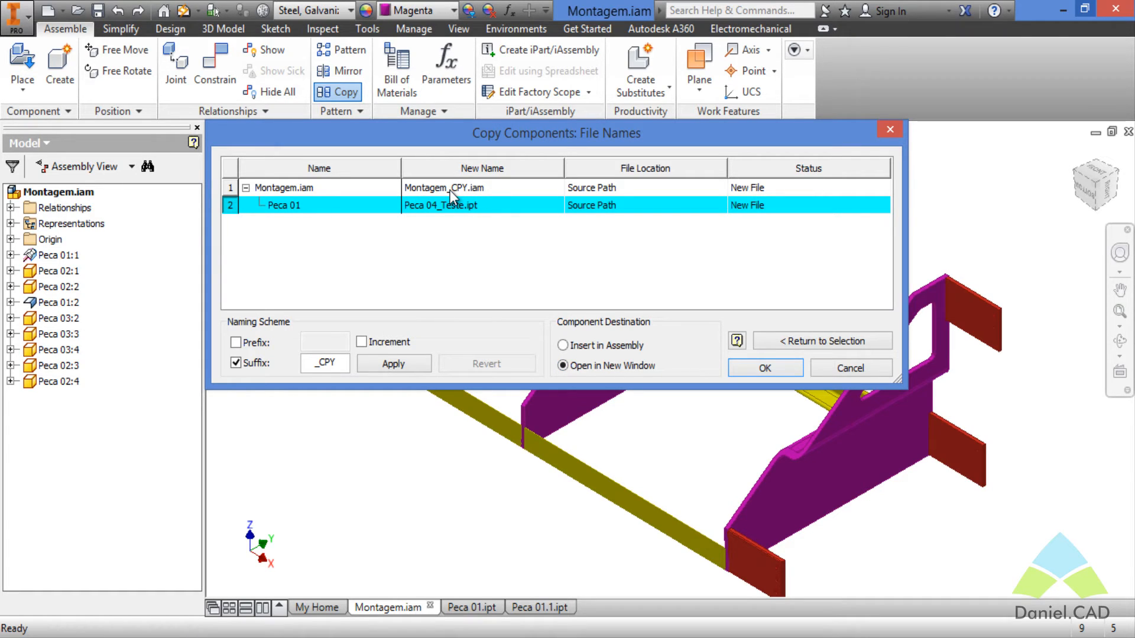
left_click(577, 347)
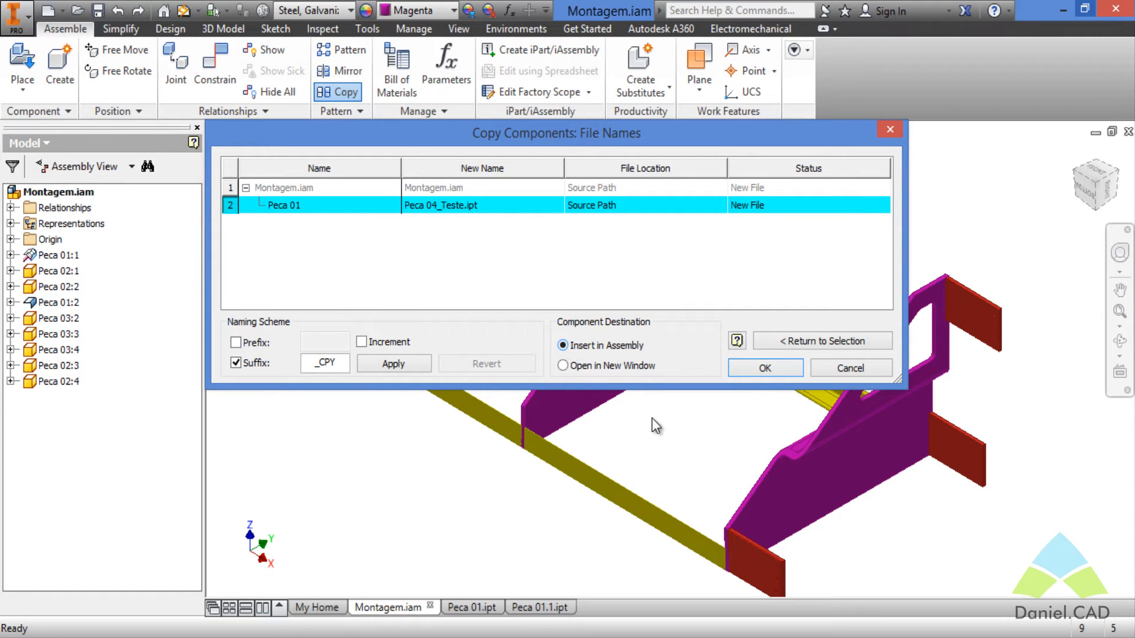
left_click(779, 375)
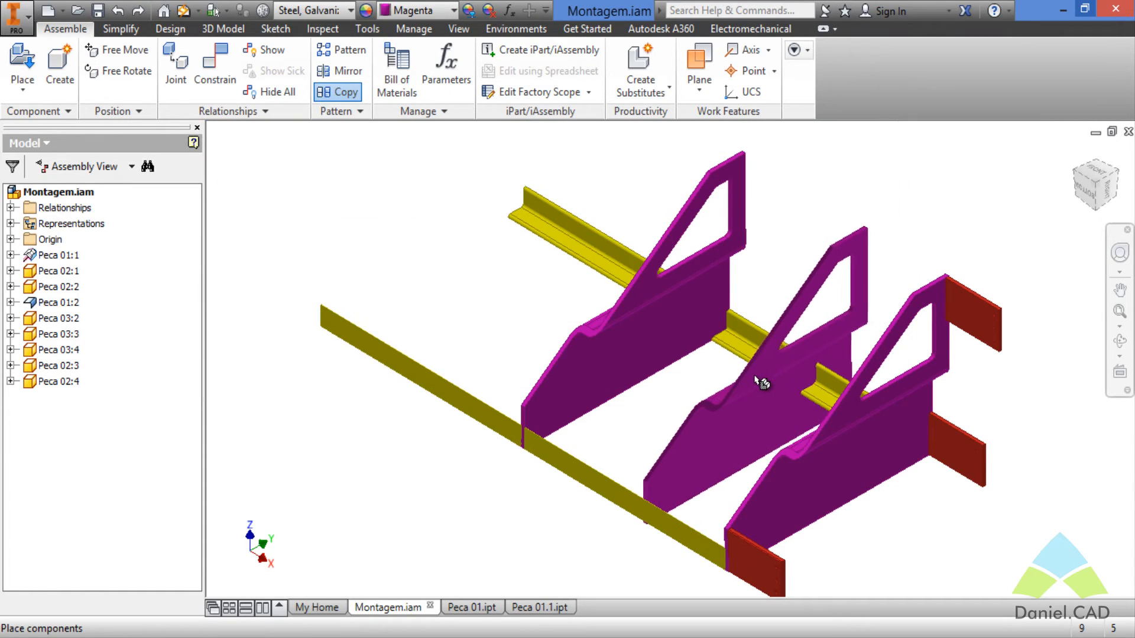
- Place the copied side plate in open space behind the assembly, clear of the red plates
scroll(725, 358, "down", 3)
middle_click_drag(775, 332, 677, 358)
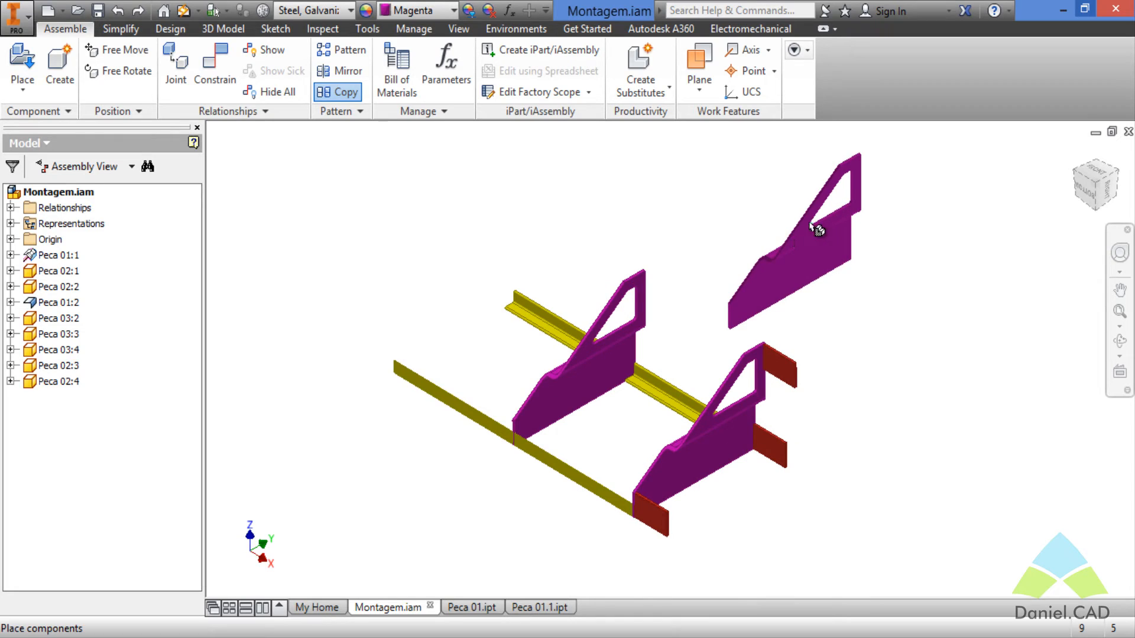
left_click(787, 260)
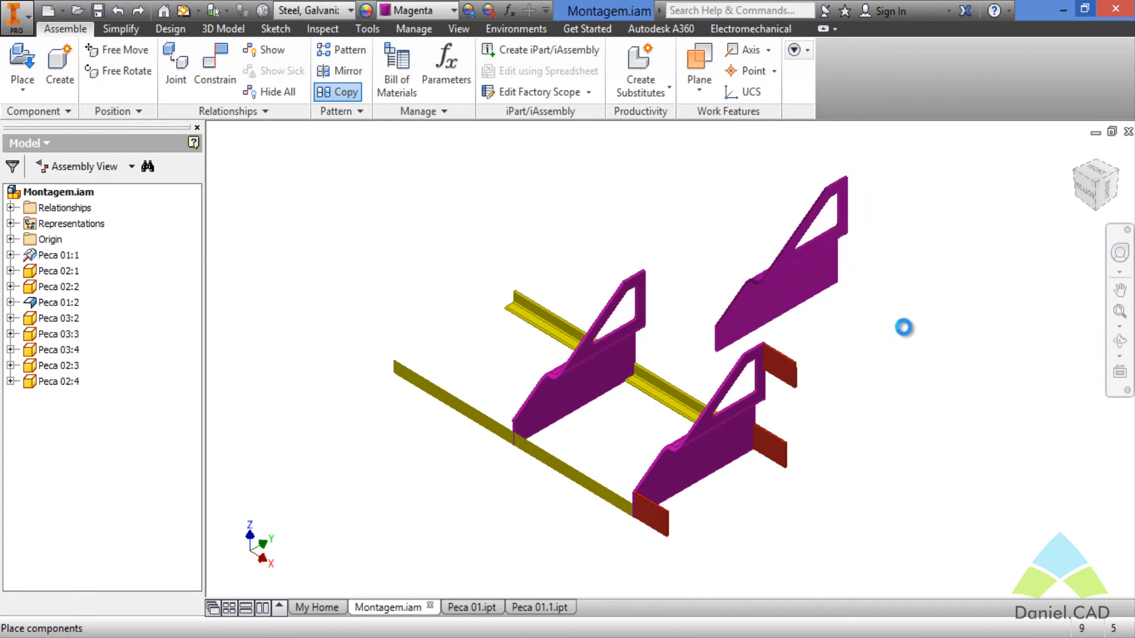
left_click(987, 391)
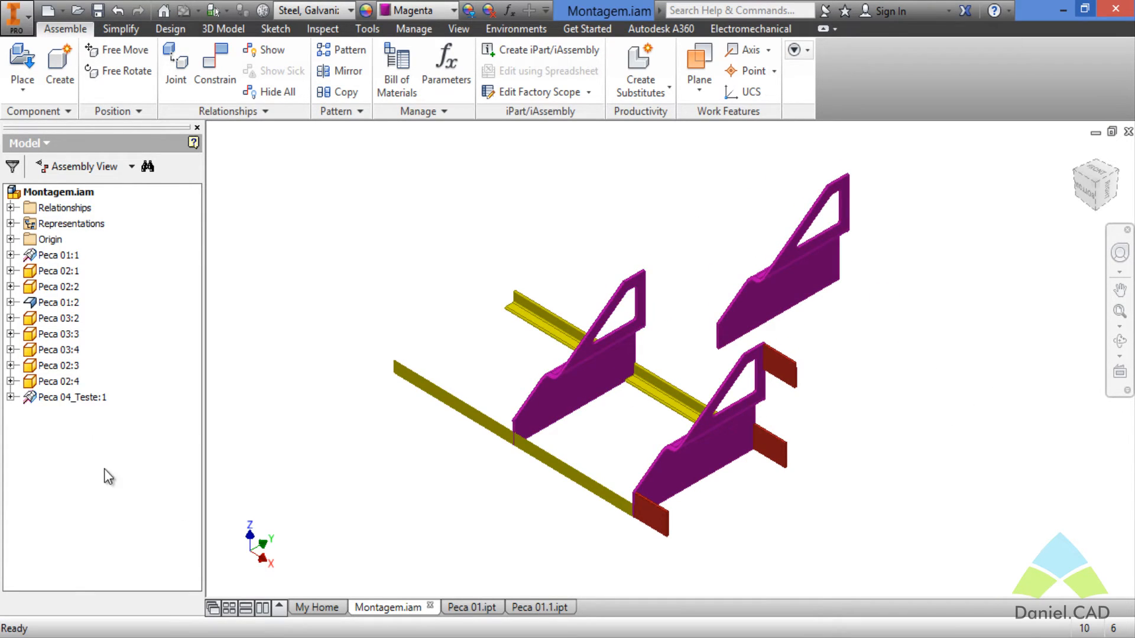
- Compare the copied plate Peca 04_Teste:1 with the original Peca 01:1 by highlighting each in turn
left_click(77, 397)
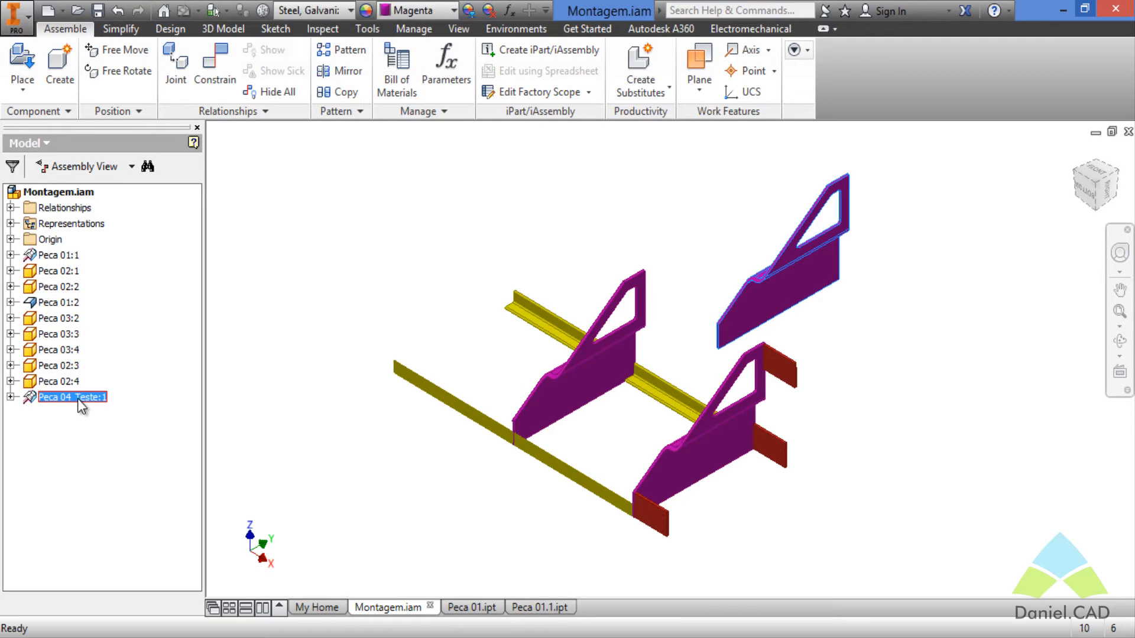
left_click(57, 255)
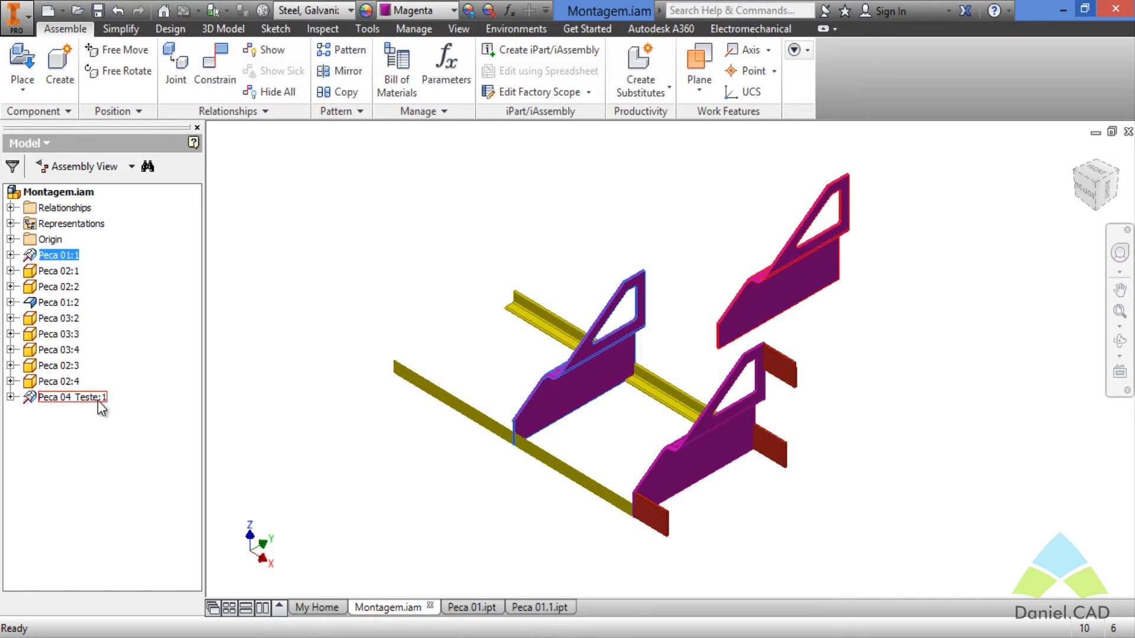
left_click(97, 398)
left_click(68, 255)
left_click(90, 395)
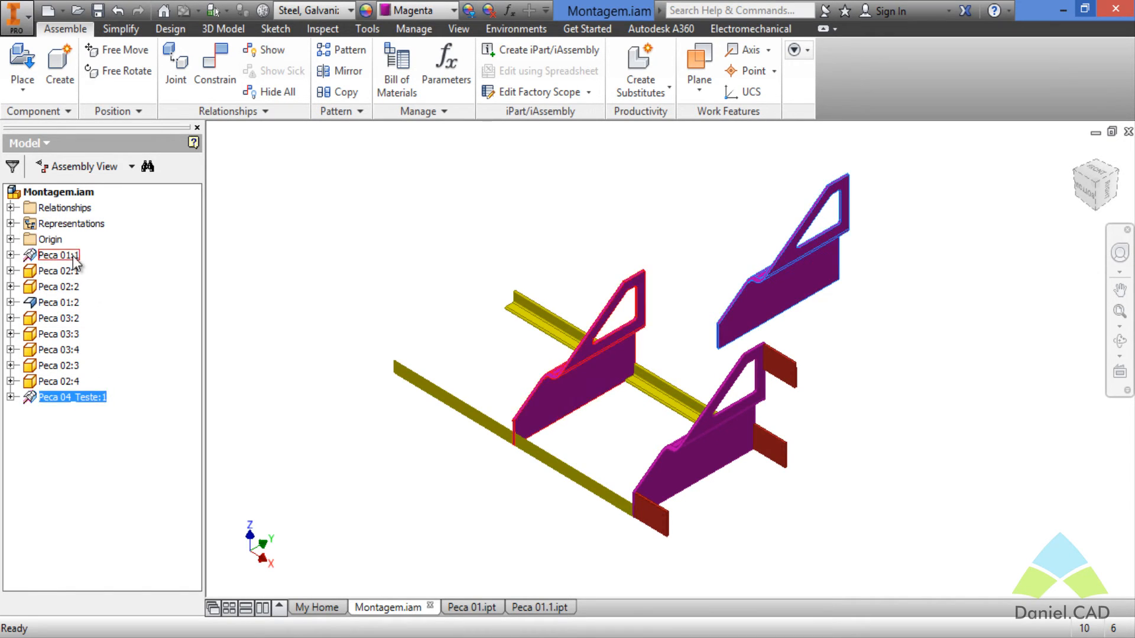
left_click(293, 442)
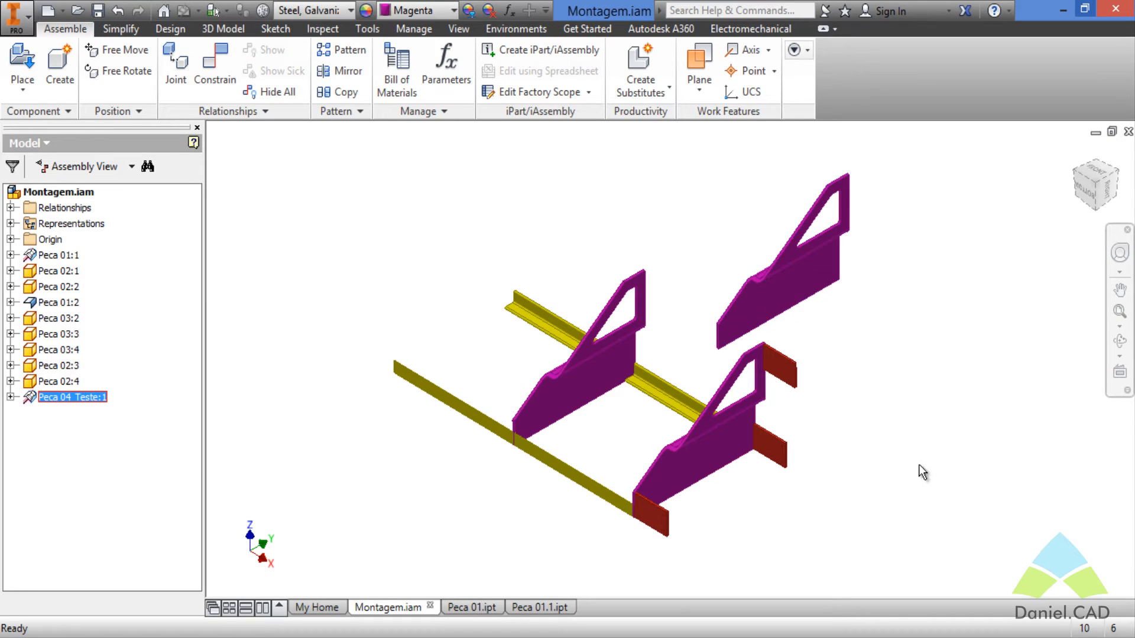
- Open the Peca 04_Teste part and cut a long horizontal slot sketched on the plate's large lower face
right_click(816, 299)
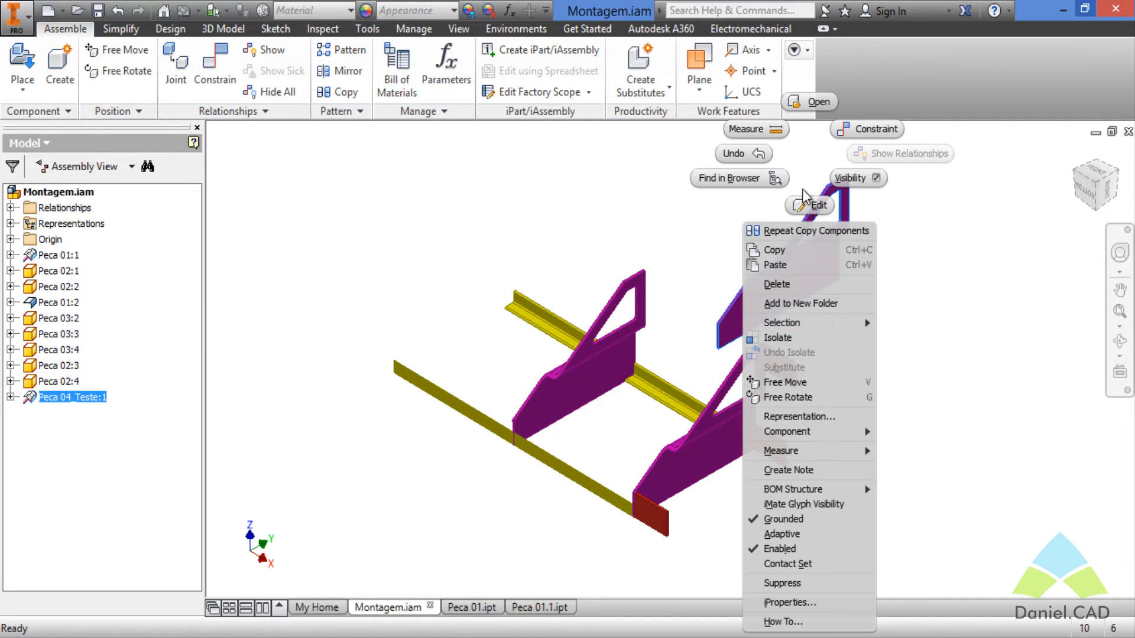
left_click(811, 102)
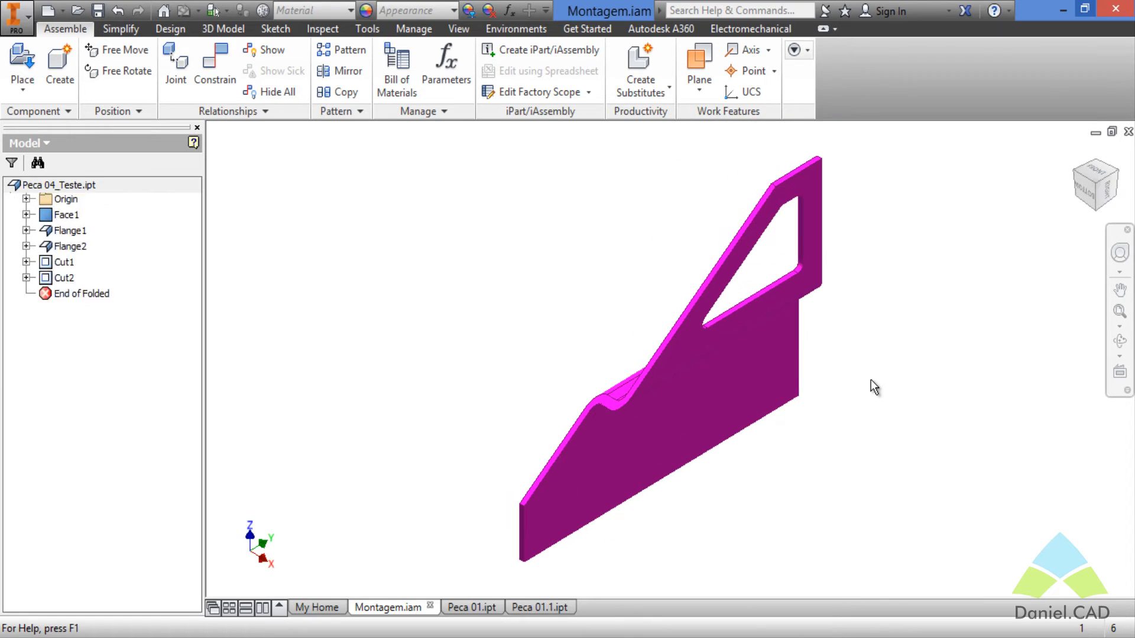
key("s")
left_click(702, 414)
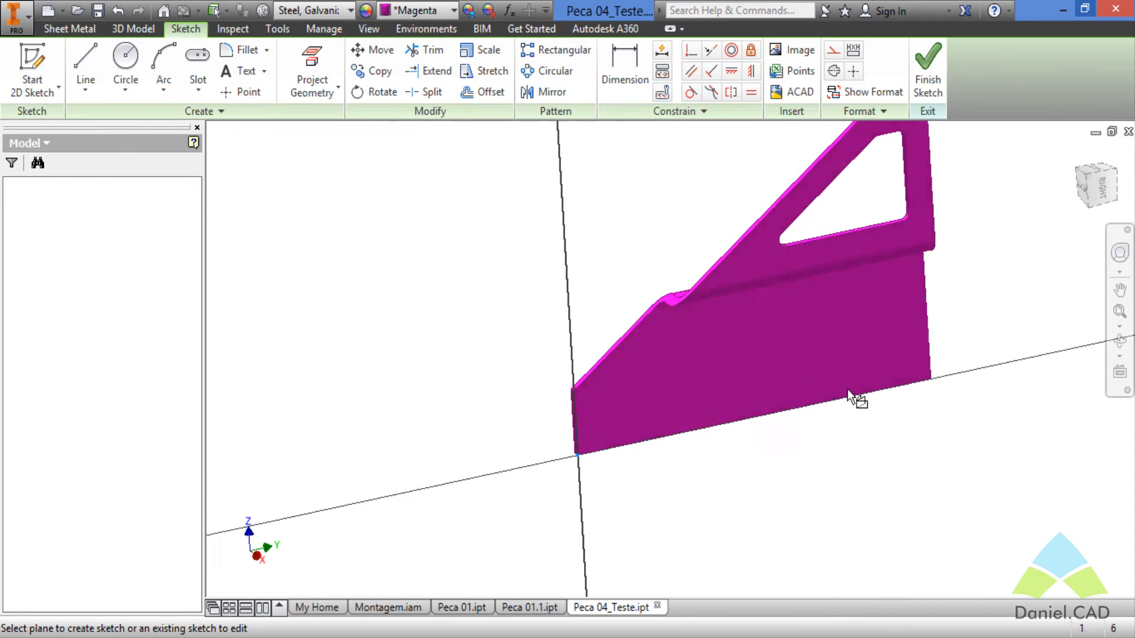
left_click(197, 65)
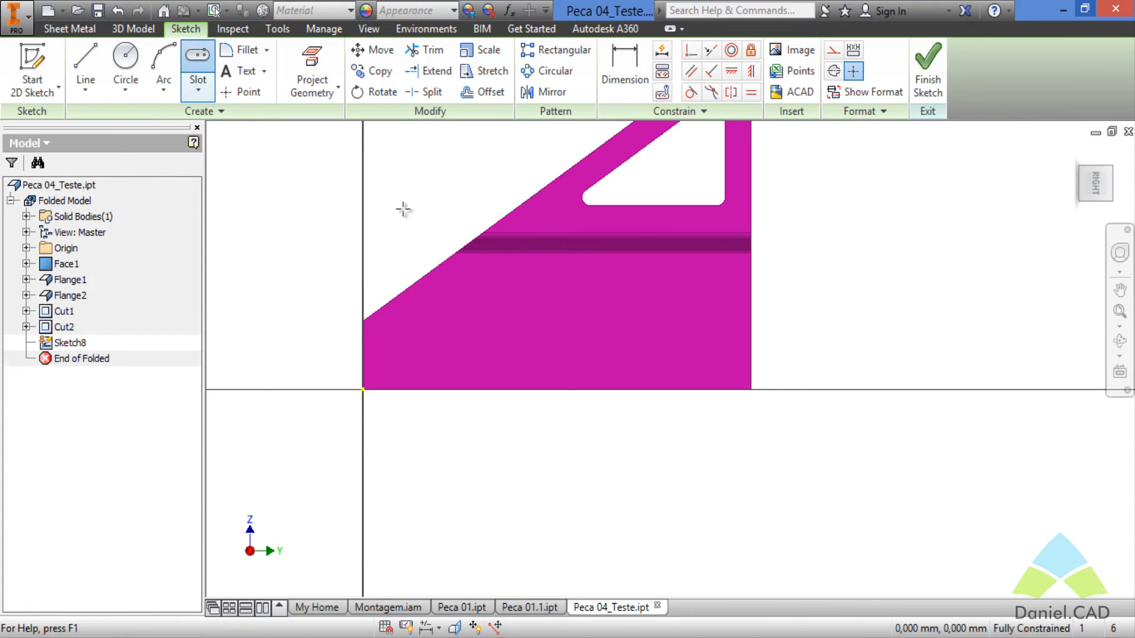
left_click(582, 303)
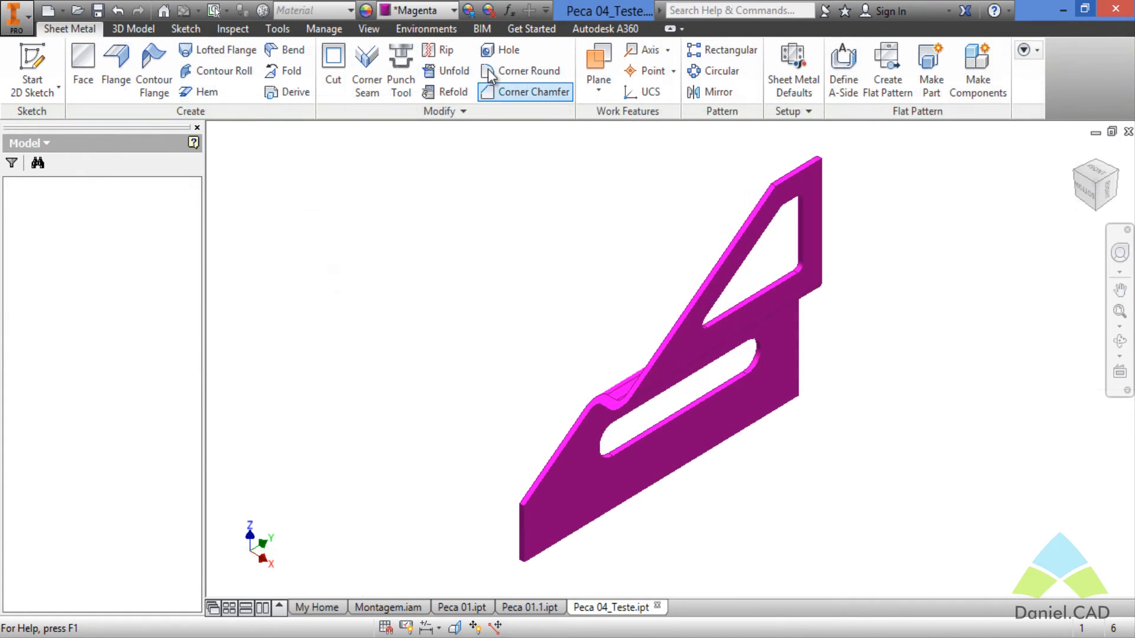
- Set the appearance of the Peca 04_Teste part to Dark Green and save the file
left_click(434, 13)
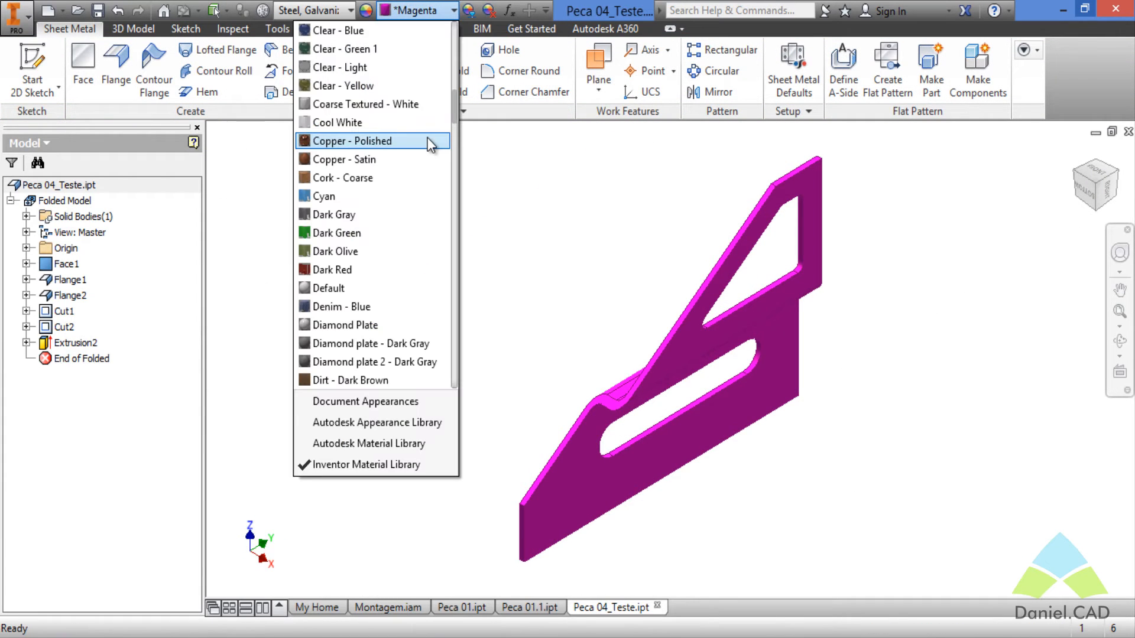
left_click(357, 234)
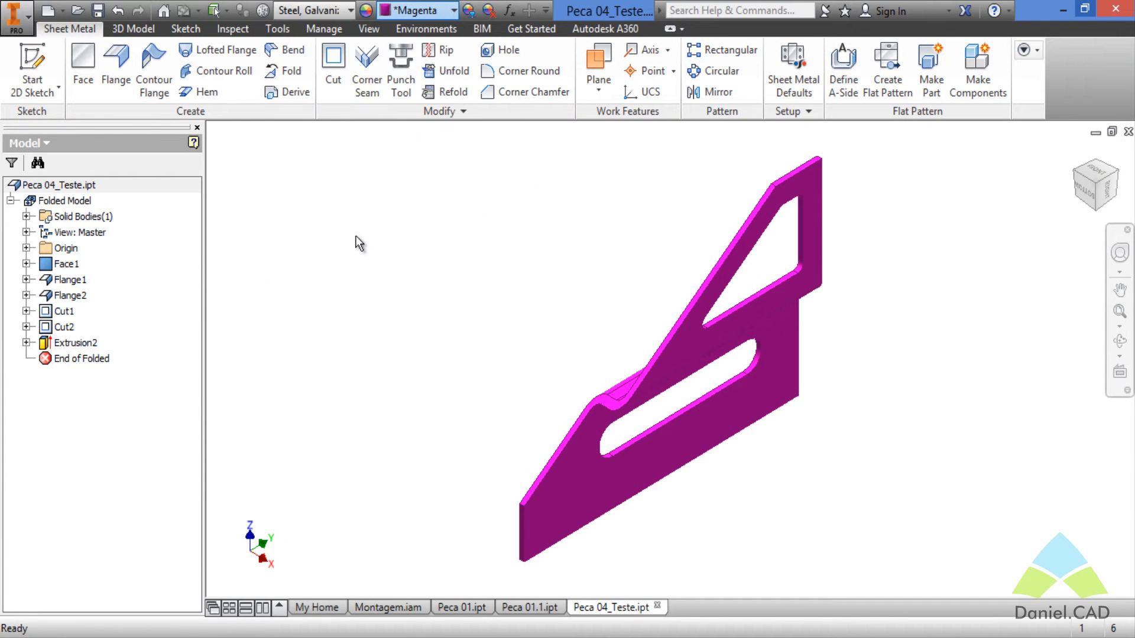
left_click(98, 10)
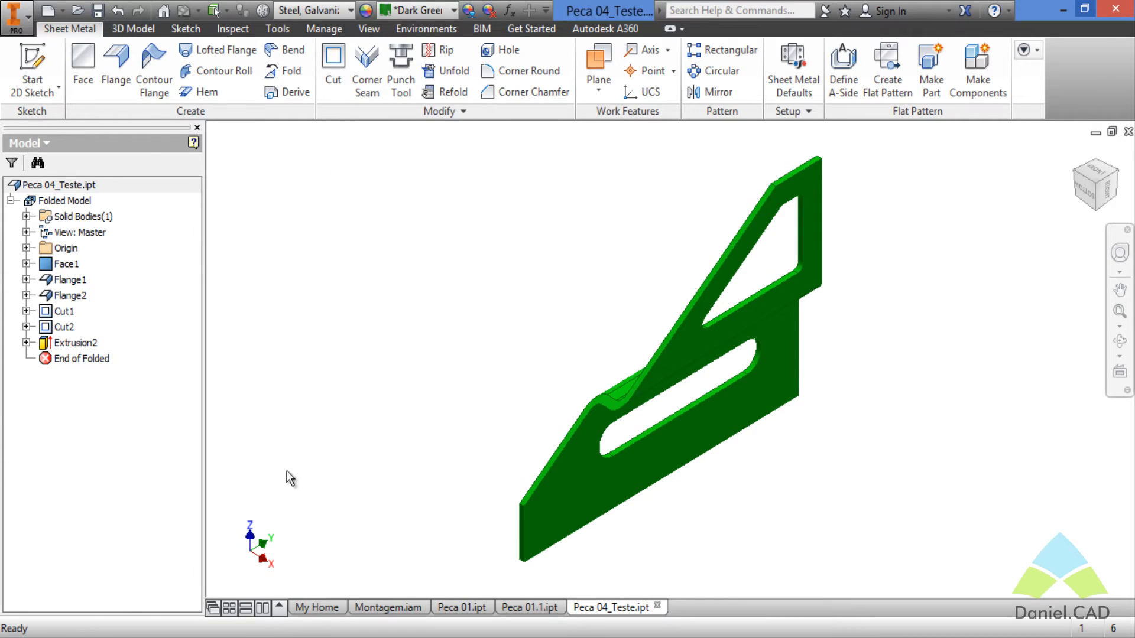
- Switch to File Explorer and check the Peca 04_Teste.ipt file in the Montagem Modelo folder, then return to Inventor
left_click(106, 636)
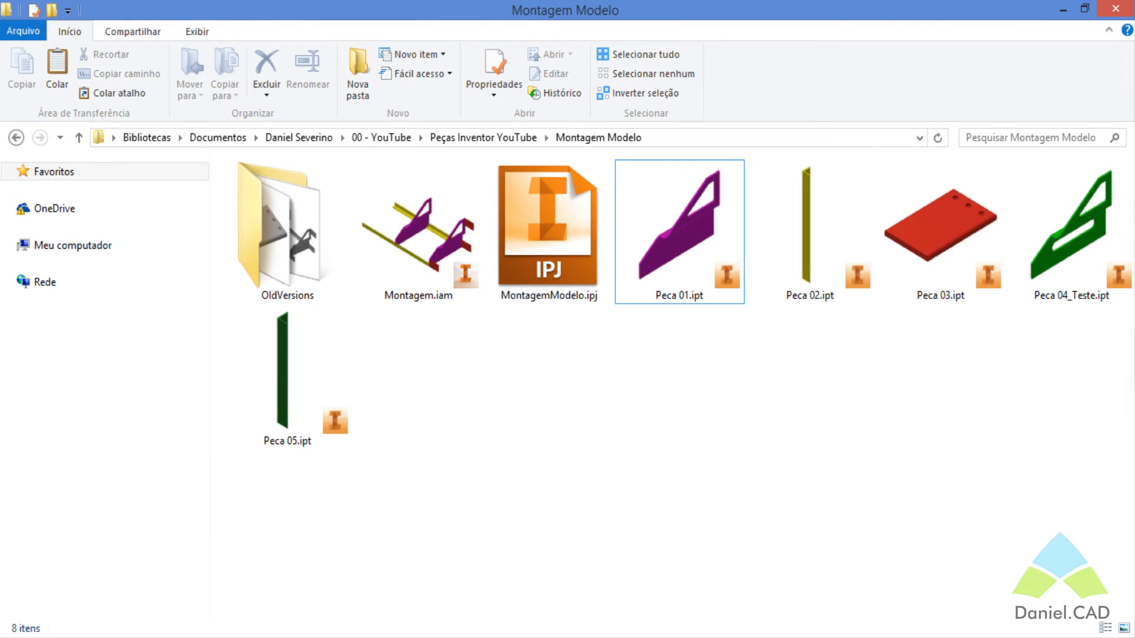
left_click(1045, 298)
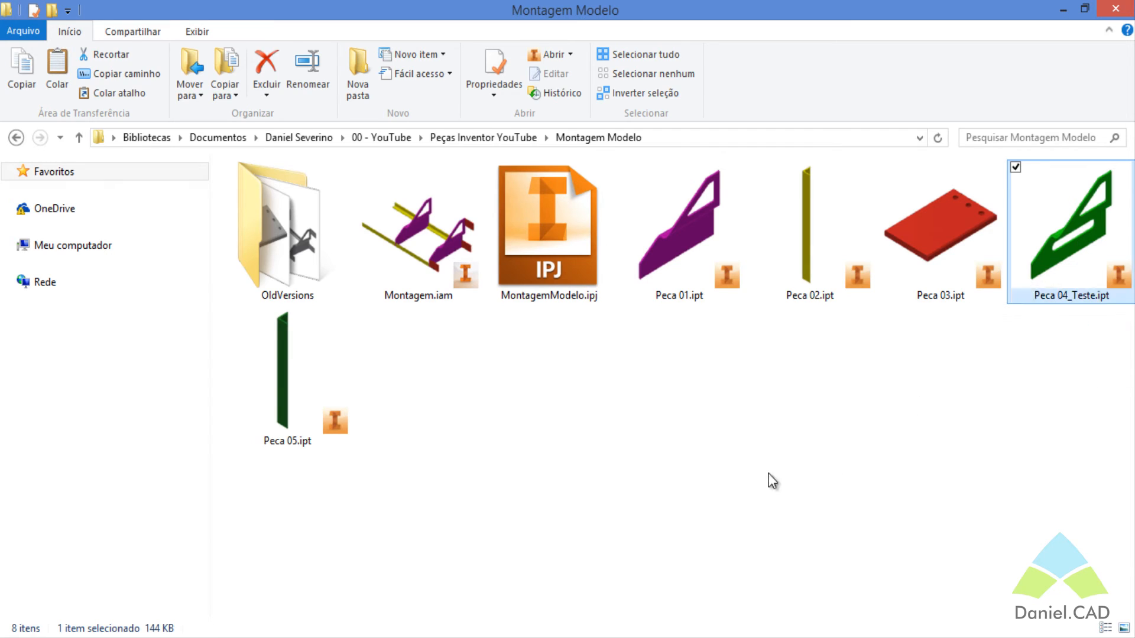
key("alt+Tab")
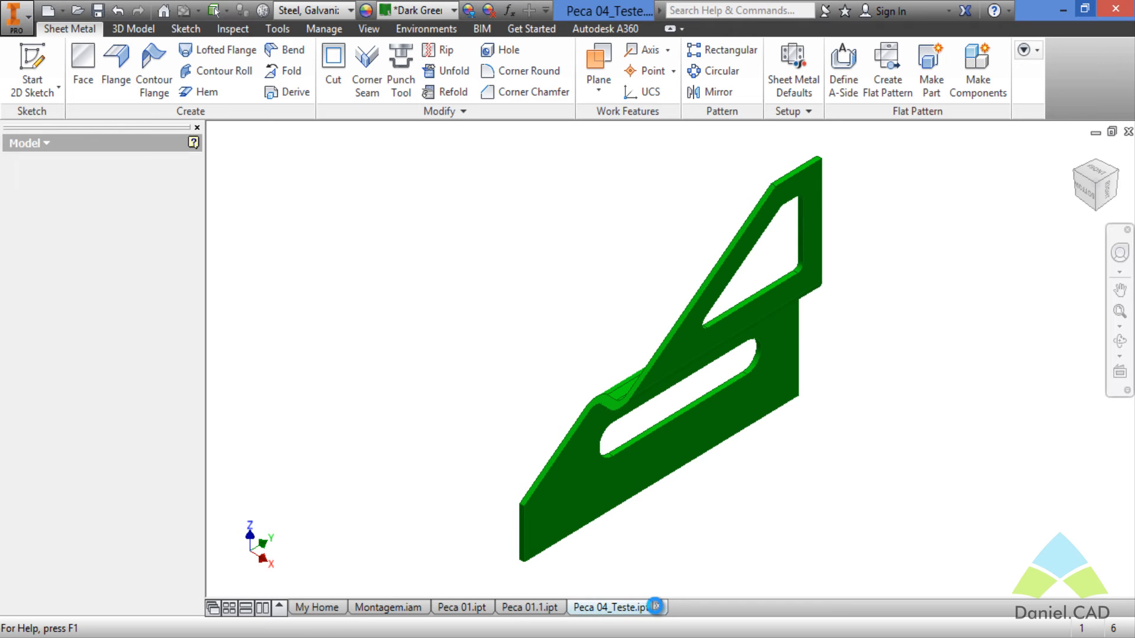
- Close the Peca 04_Teste part and delete the loose Peca 04_Teste:1 plate from the Montagem assembly
left_click(655, 606)
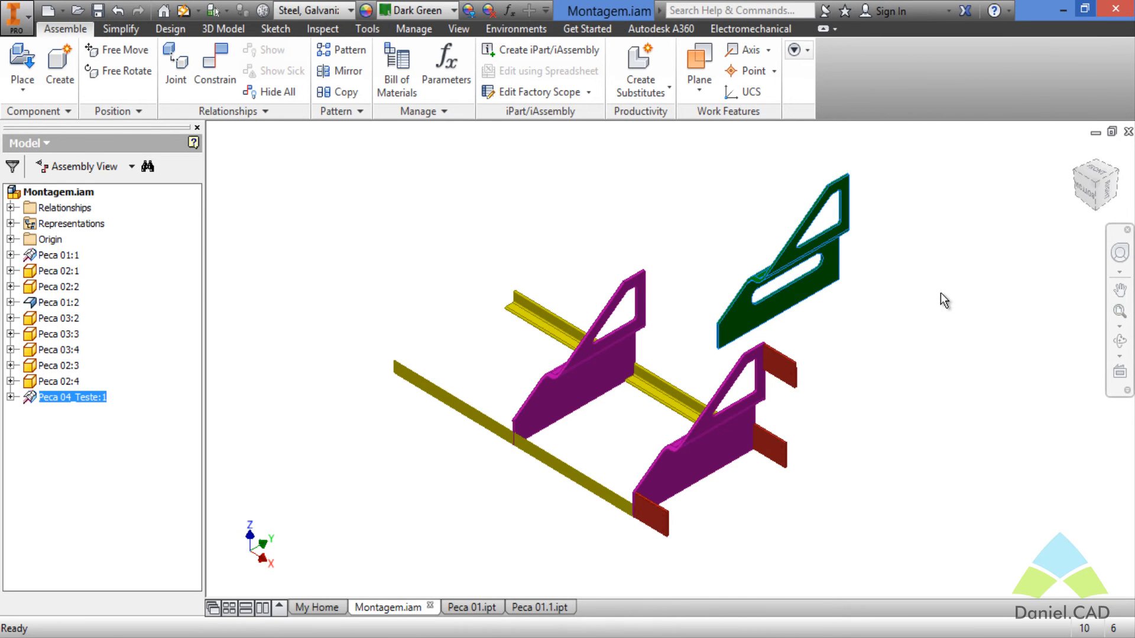
key("Delete")
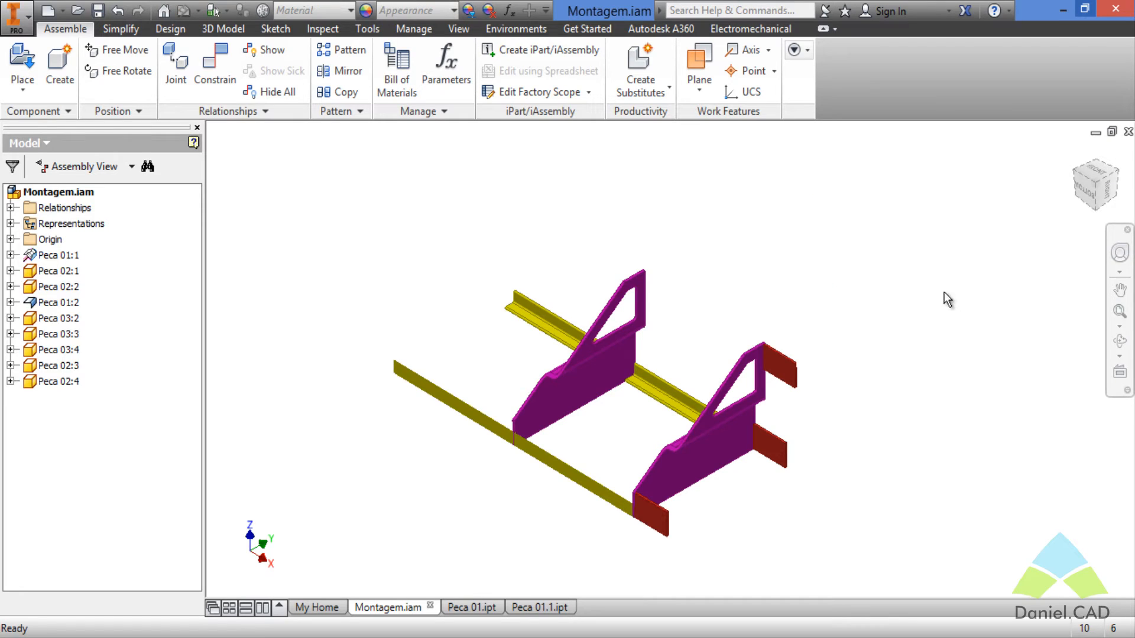
- Replace only the side plate Peca 01:1 with Peca 04_Teste.ipt using the Replace component command
left_click(594, 408)
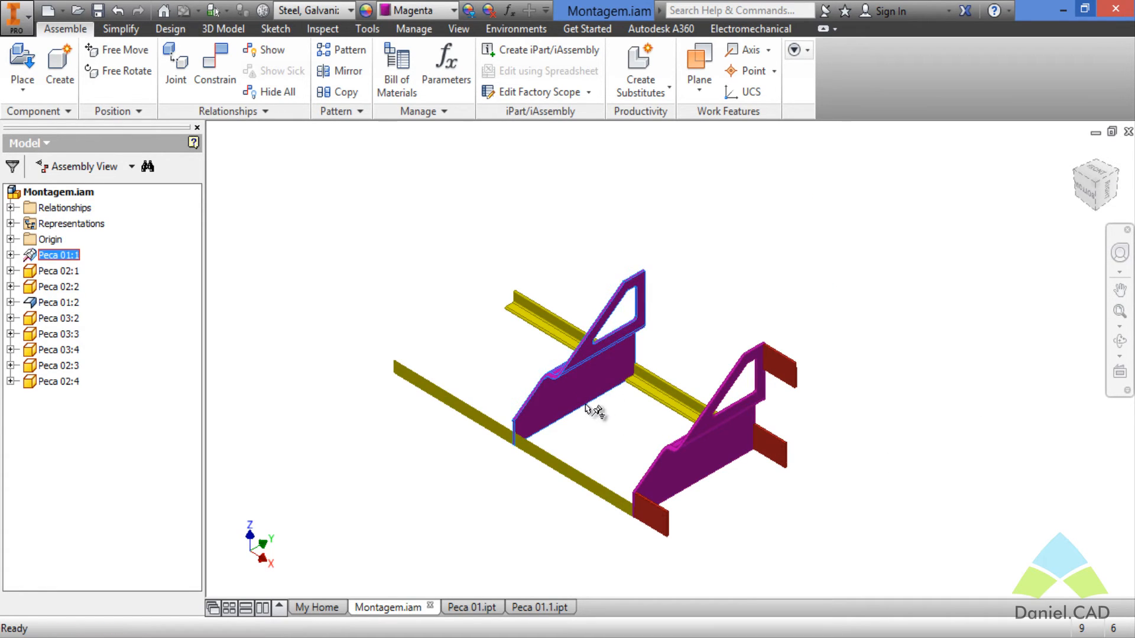
scroll(583, 425, "up", 3)
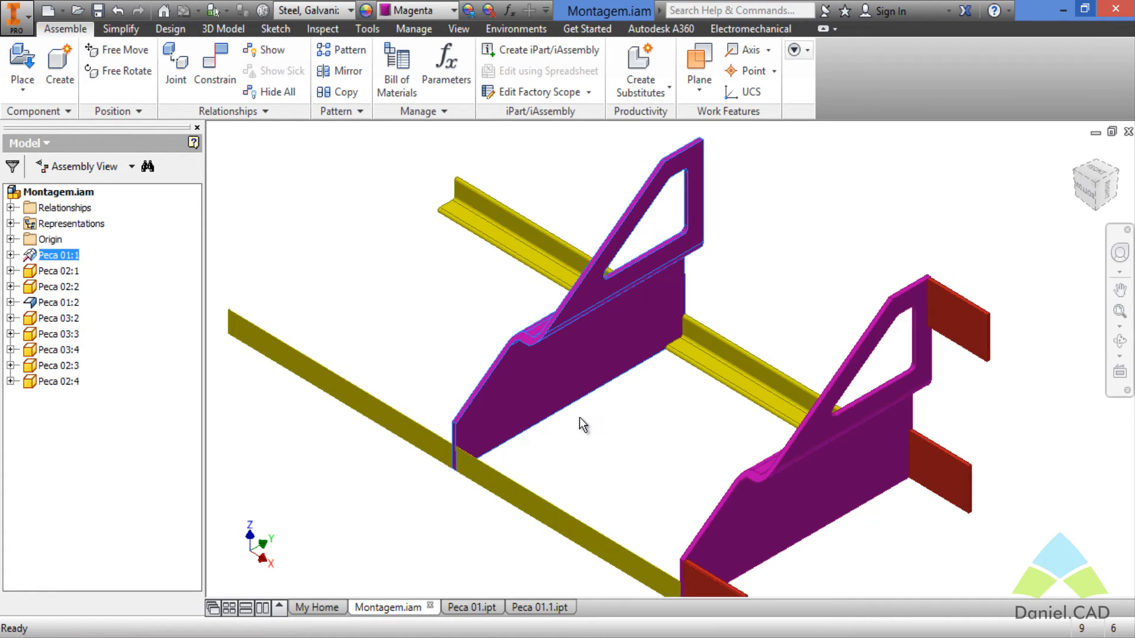
right_click(562, 360)
mouse_move(549, 434)
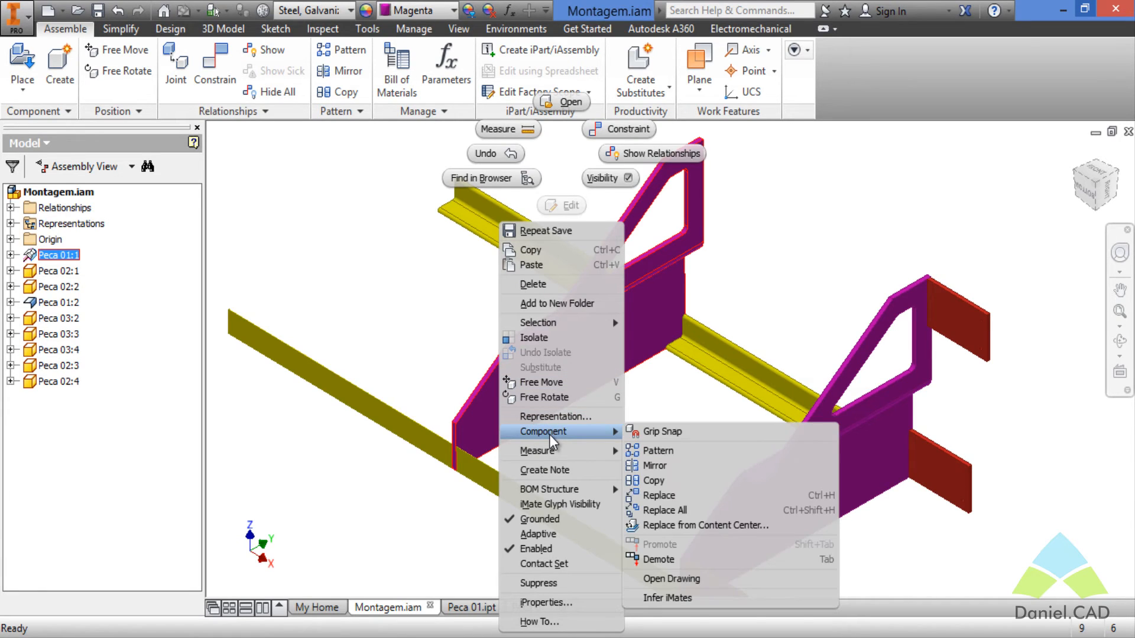
left_click(663, 496)
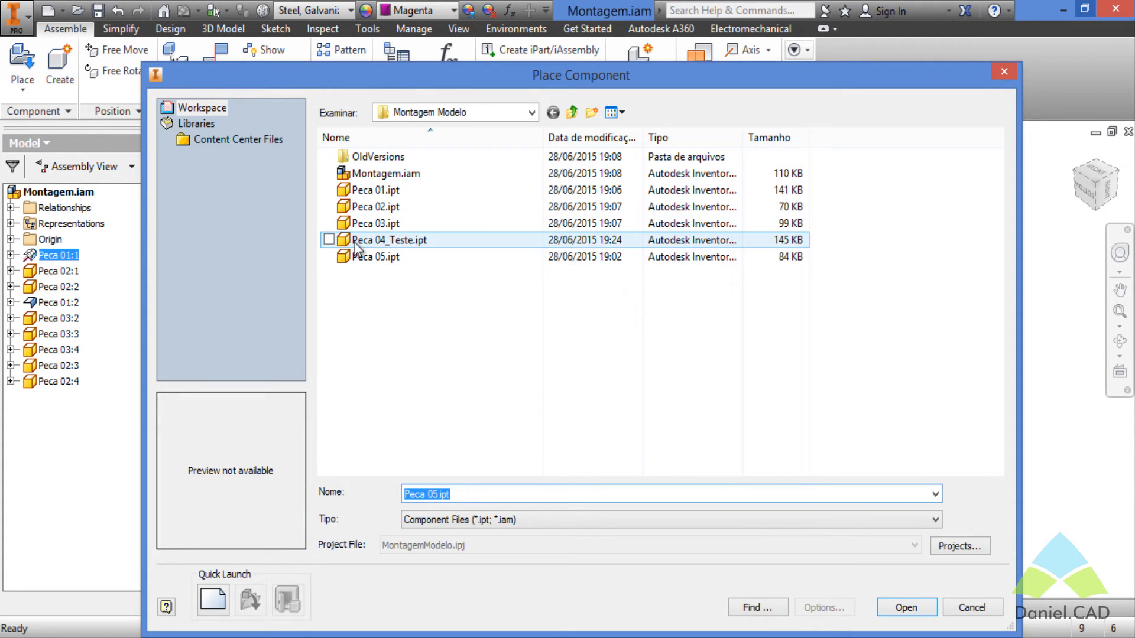
left_click(400, 241)
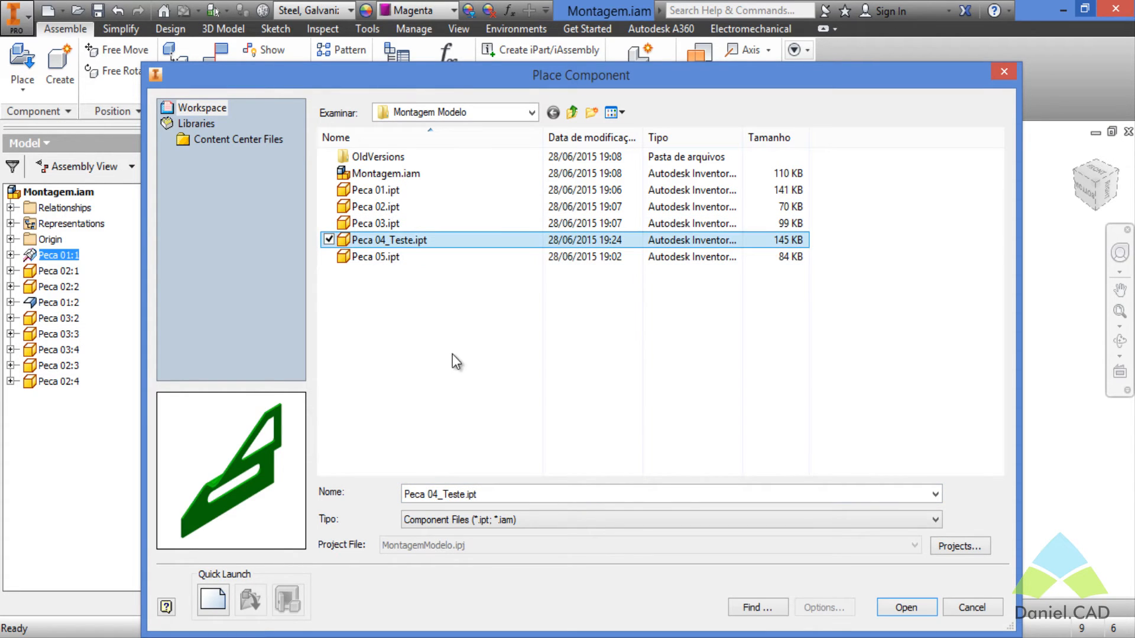
left_click(886, 609)
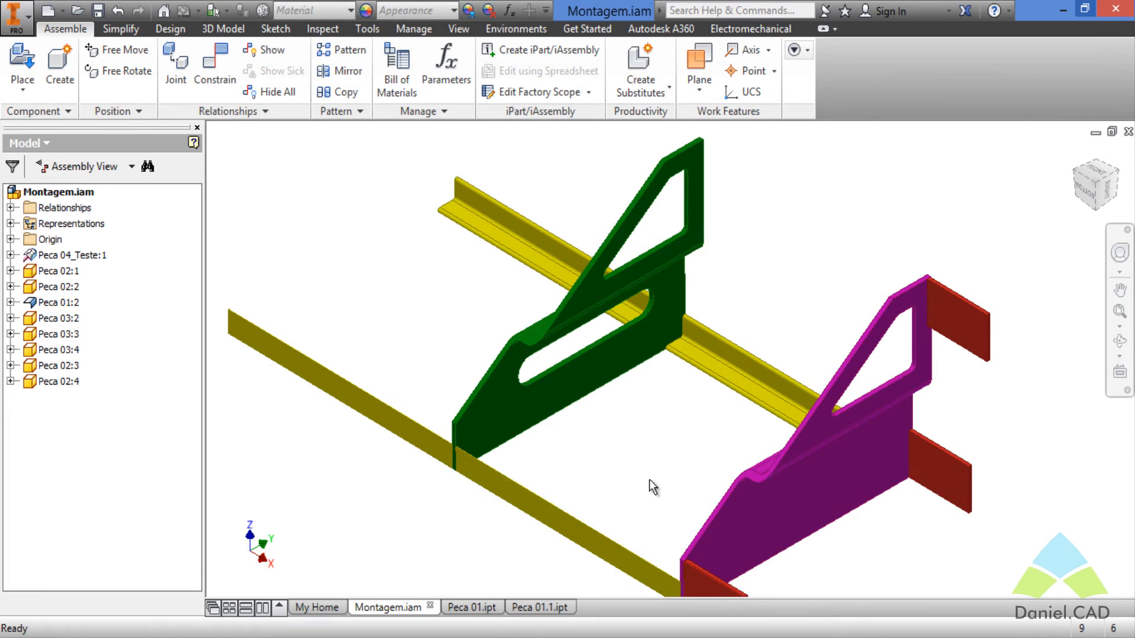
- Examine how the replaced green plate sits against the yellow rails and Peca 01:2 by highlighting these components in turn
left_click(600, 388)
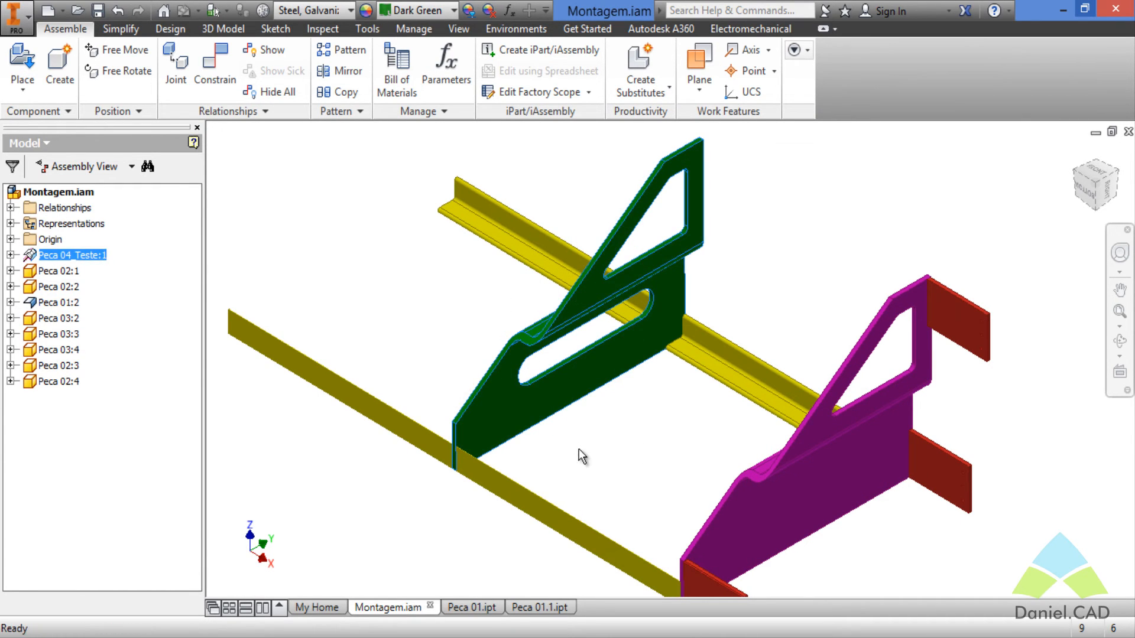
left_click(488, 479)
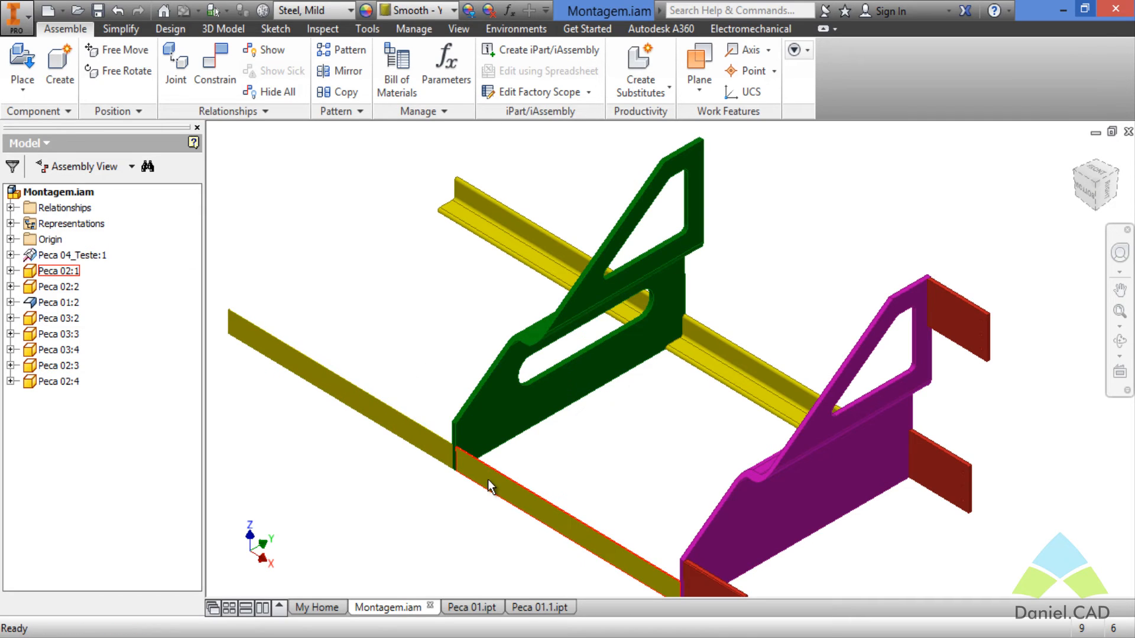
left_click(677, 350)
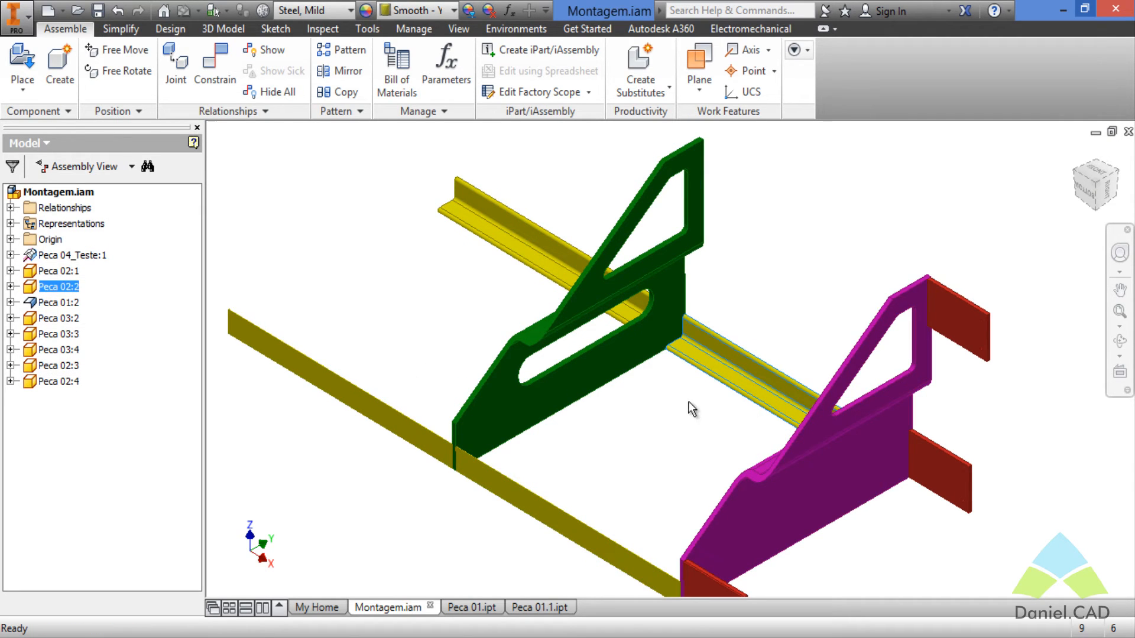
left_click(751, 499)
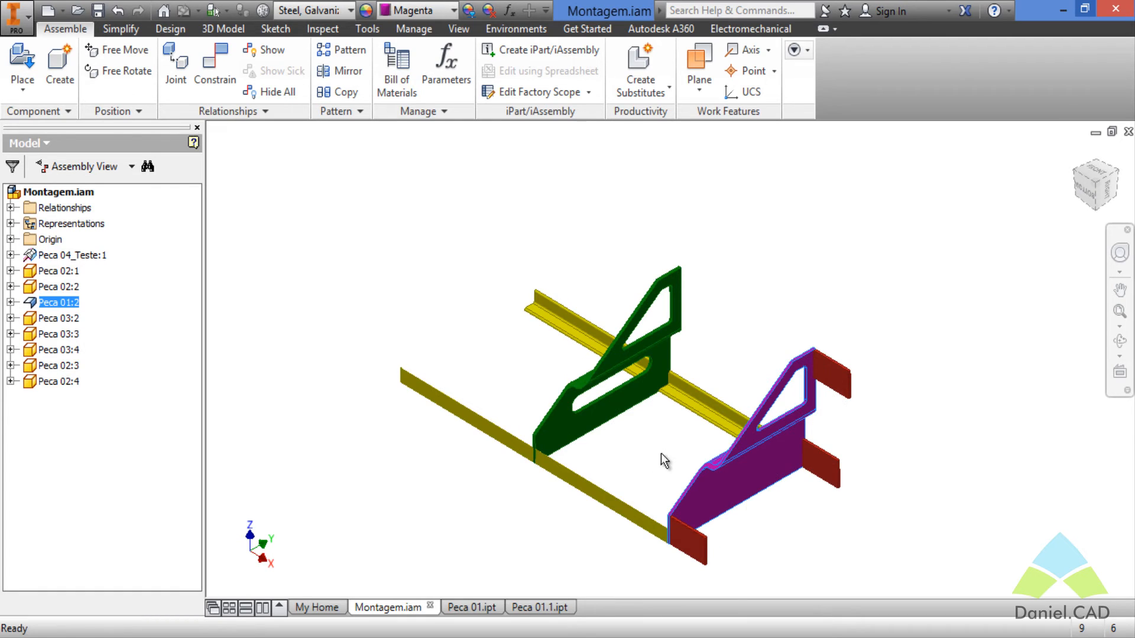
middle_click_drag(661, 453, 526, 400, "shift")
scroll(648, 456, "down", 4)
scroll(641, 449, "up", 3)
left_click(527, 400)
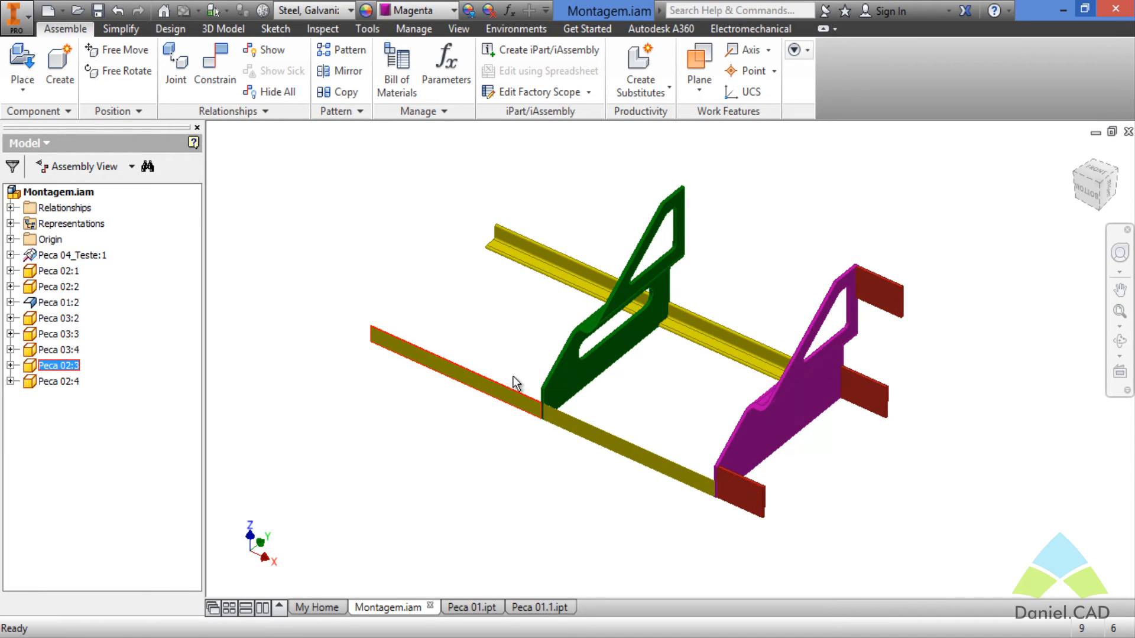
left_click(561, 277)
left_click(718, 356)
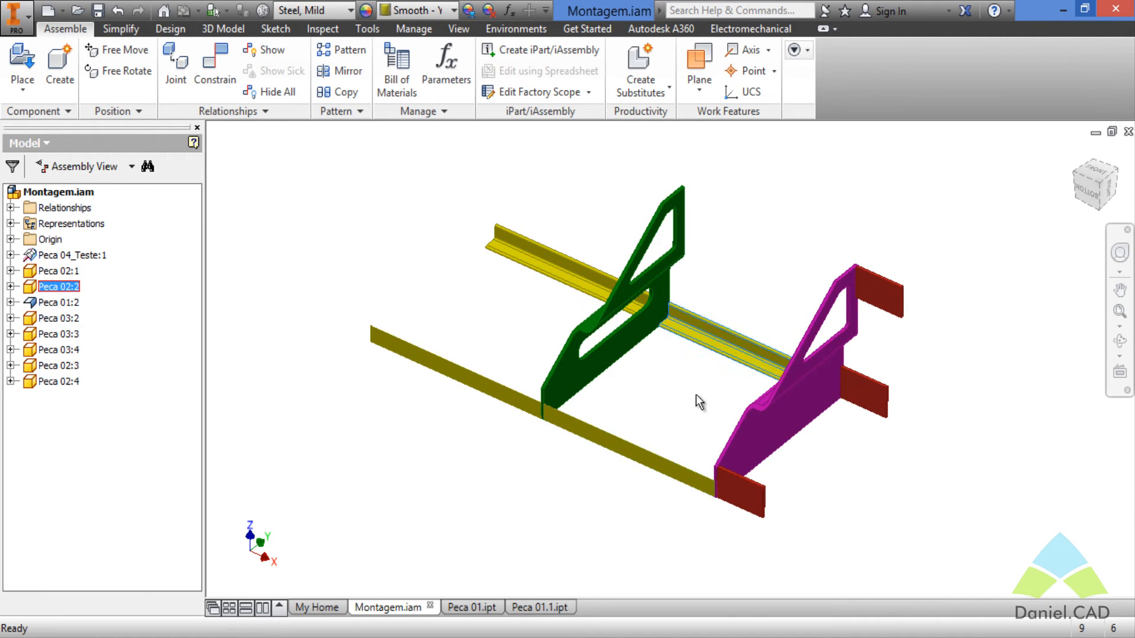
- Replace all occurrences of rail Peca 02 with Peca 05.ipt using Replace All, starting from Peca 02:3
scroll(659, 407, "down", 3)
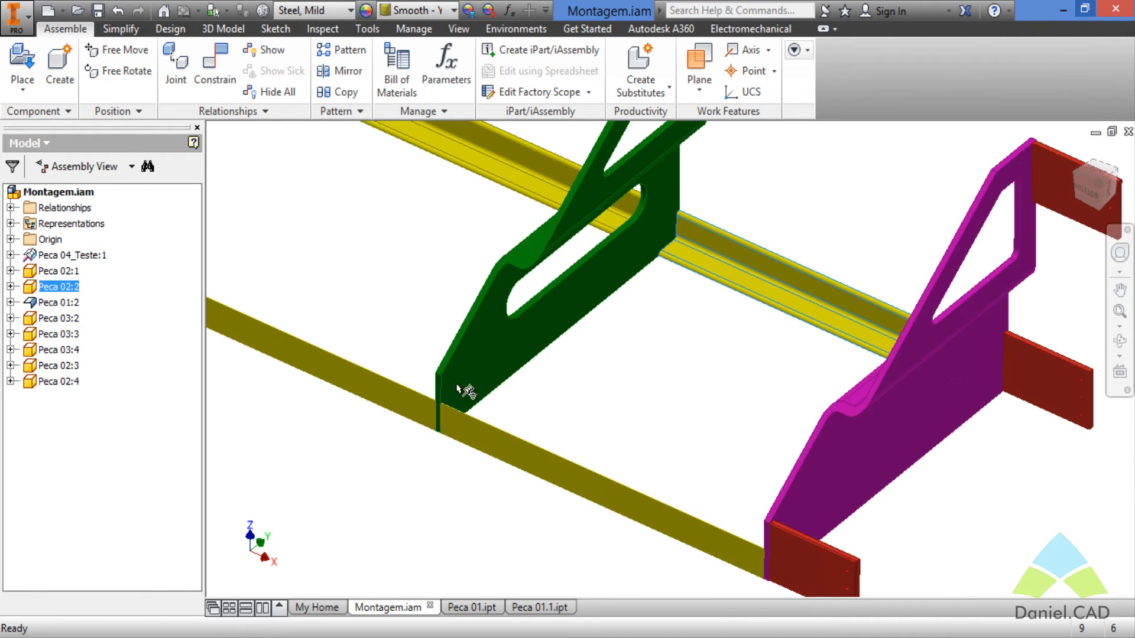
right_click(377, 390)
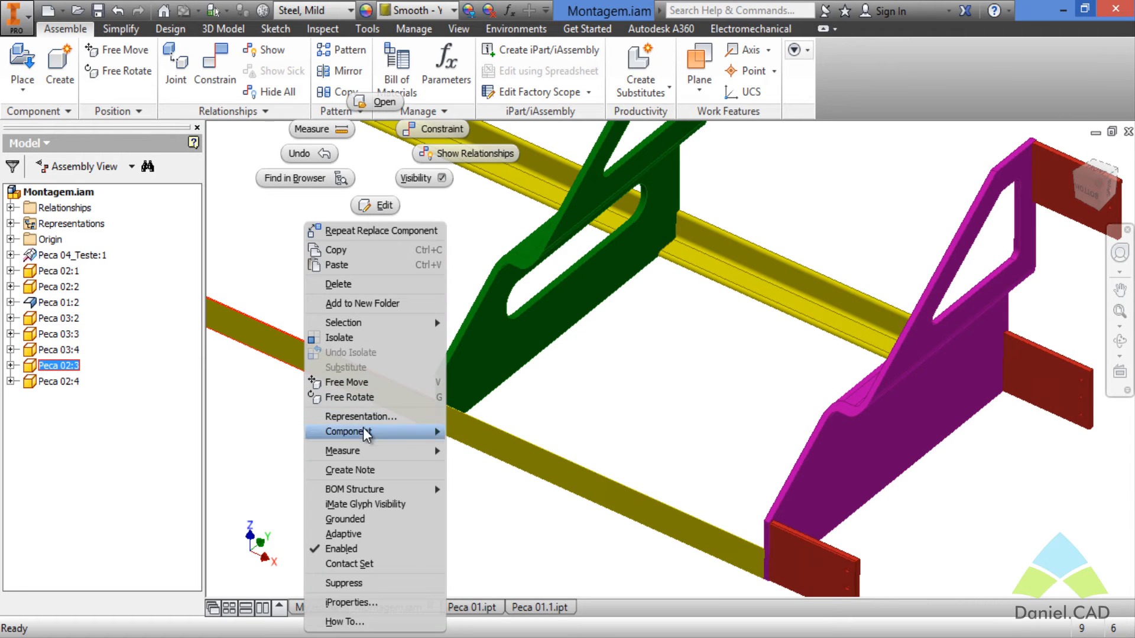
mouse_move(366, 432)
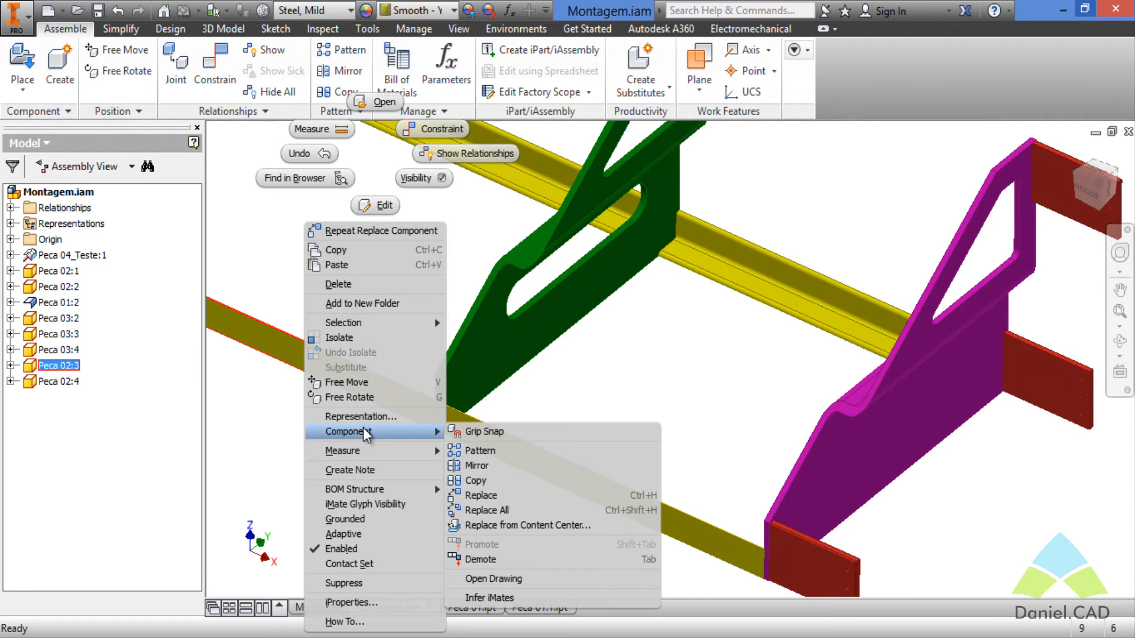
left_click(492, 512)
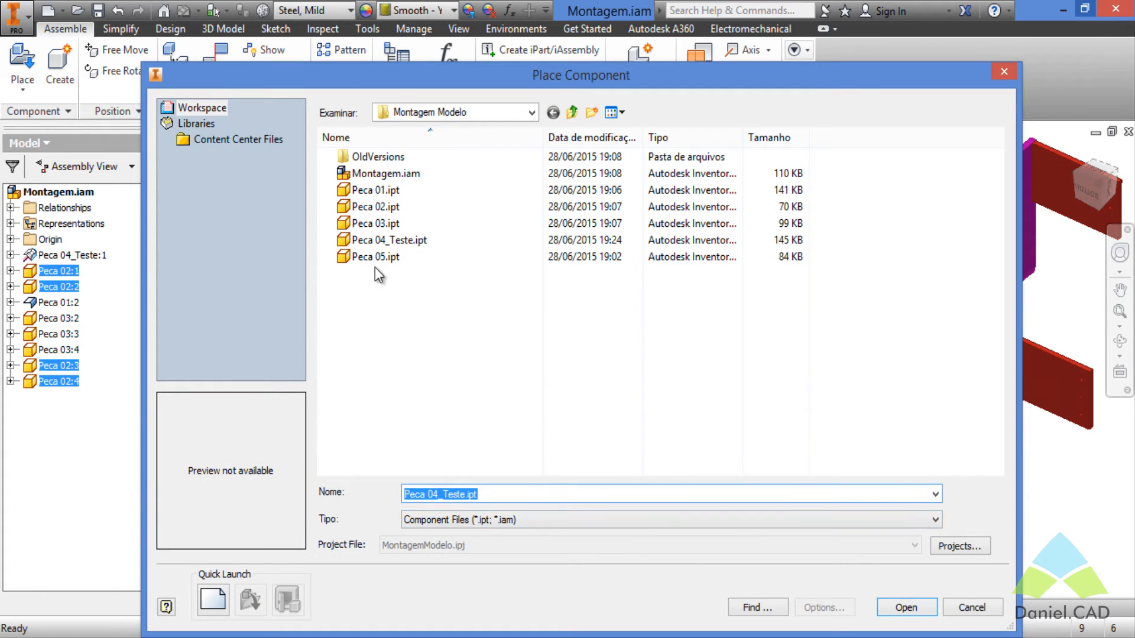
left_click(373, 260)
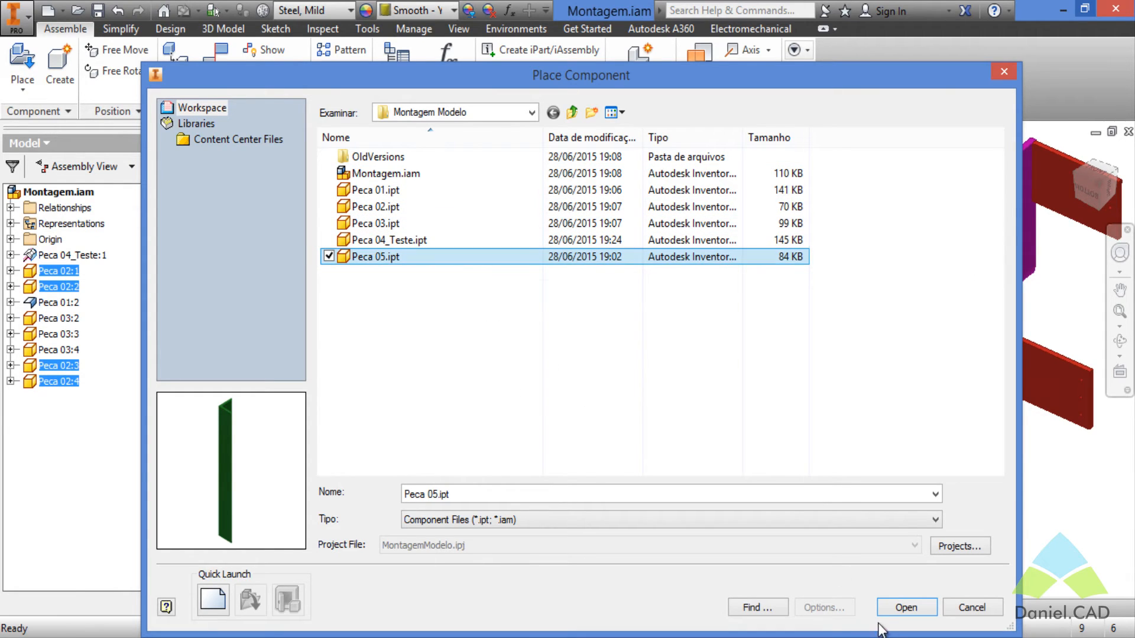
left_click(906, 608)
- Inspect the slotted Peca 05 rails from several viewing angles, highlighting individual rails
scroll(738, 408, "down", 3)
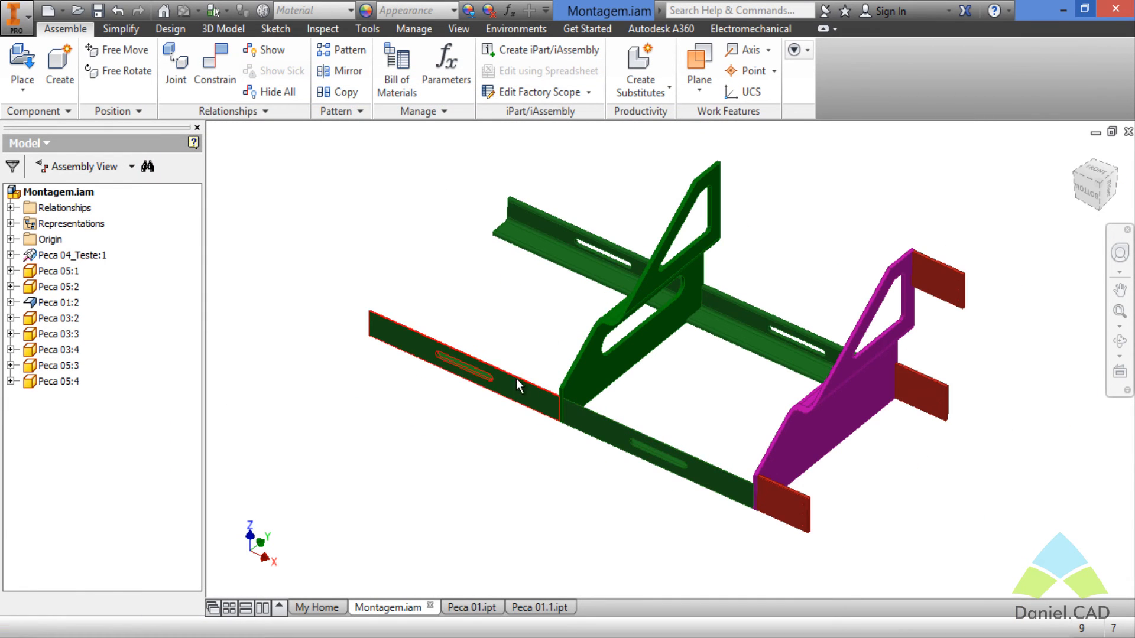
left_click(519, 375)
left_click(553, 253)
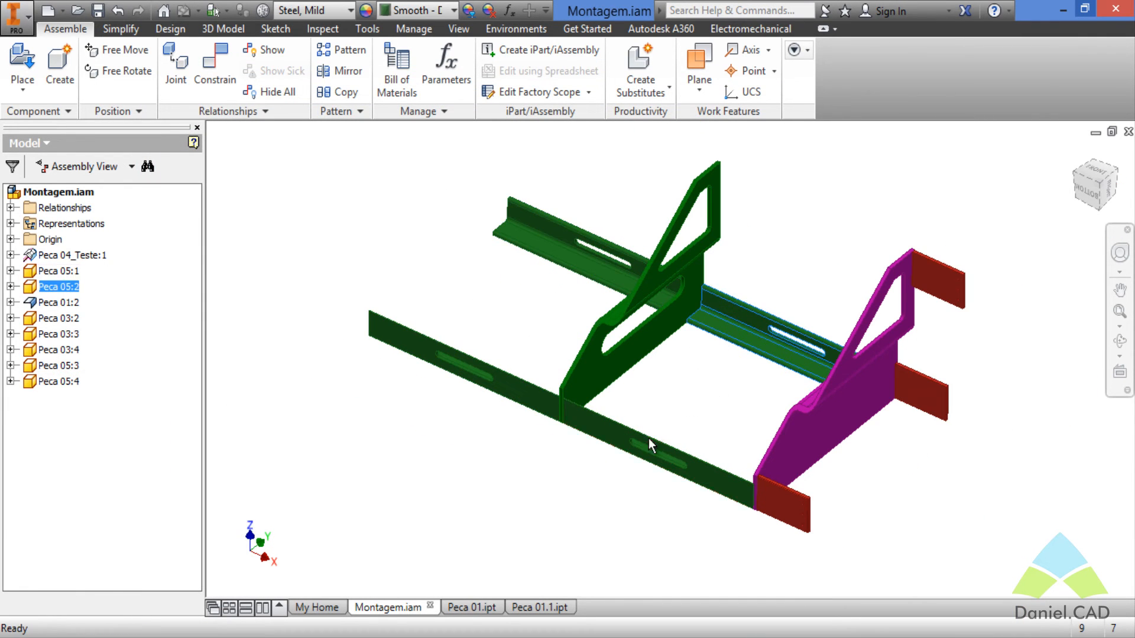
middle_click_drag(675, 380, 728, 354, "shift")
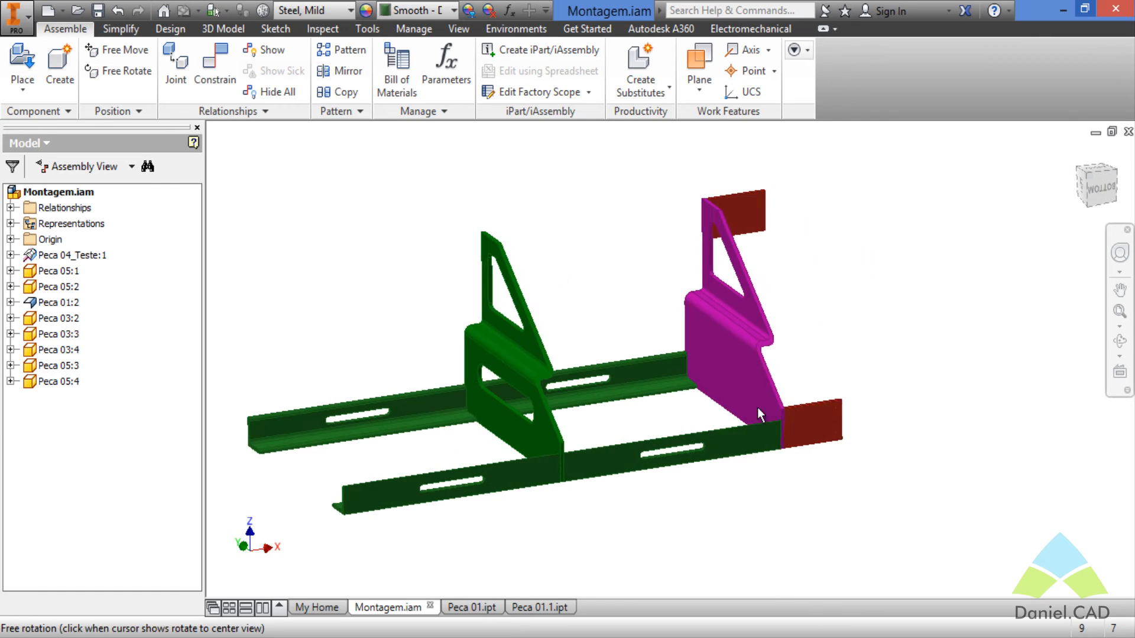
left_click(537, 480)
left_click(602, 494)
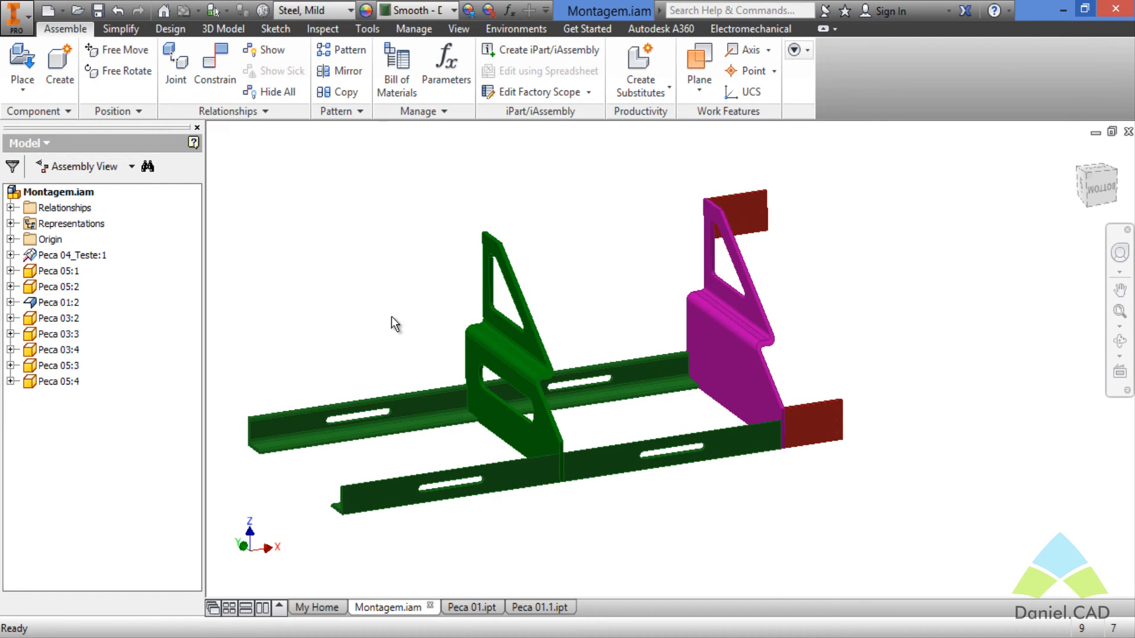
middle_click_drag(659, 370, 763, 354, "shift")
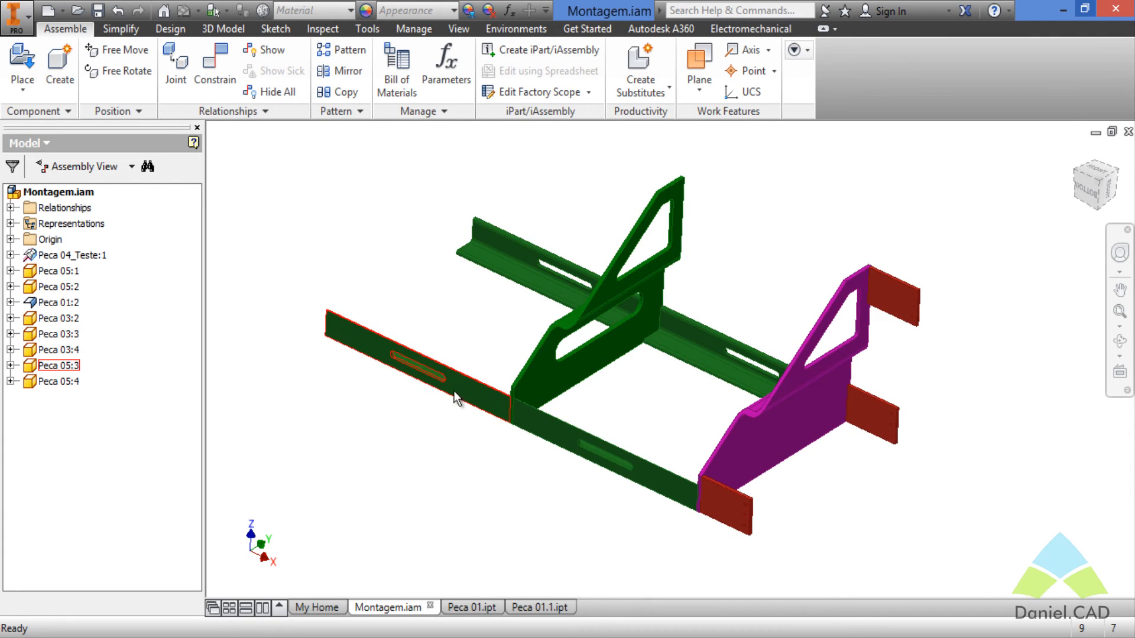
- Highlight the Peca 05 rails once more and undo the Replace All so the yellow Peca 02 rails are restored
left_click(427, 374)
left_click(743, 377)
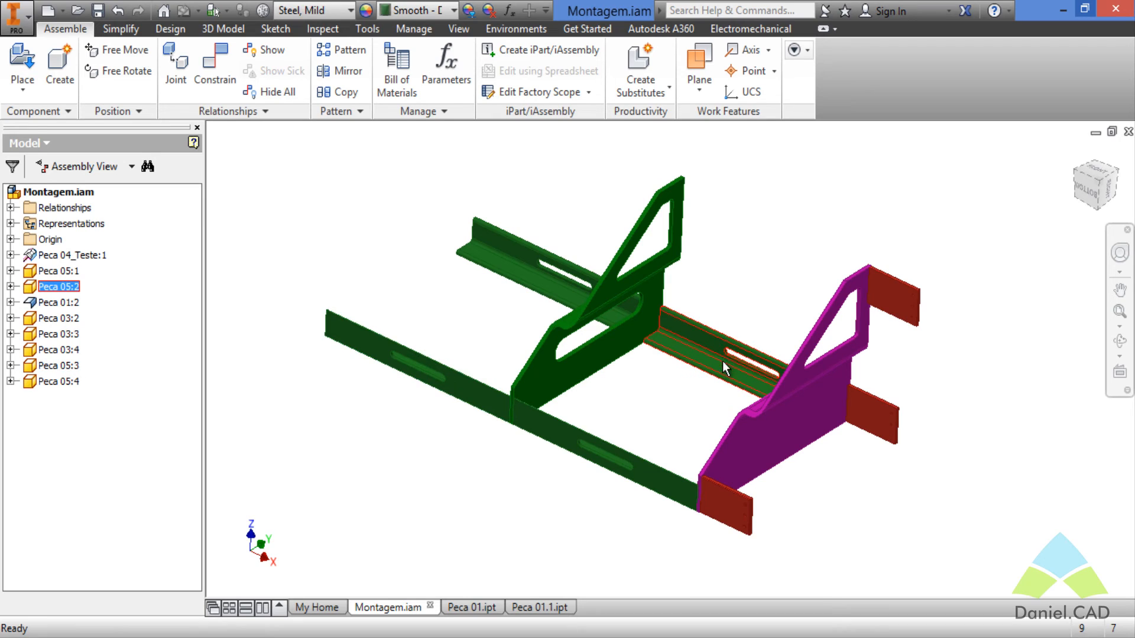
left_click(431, 383)
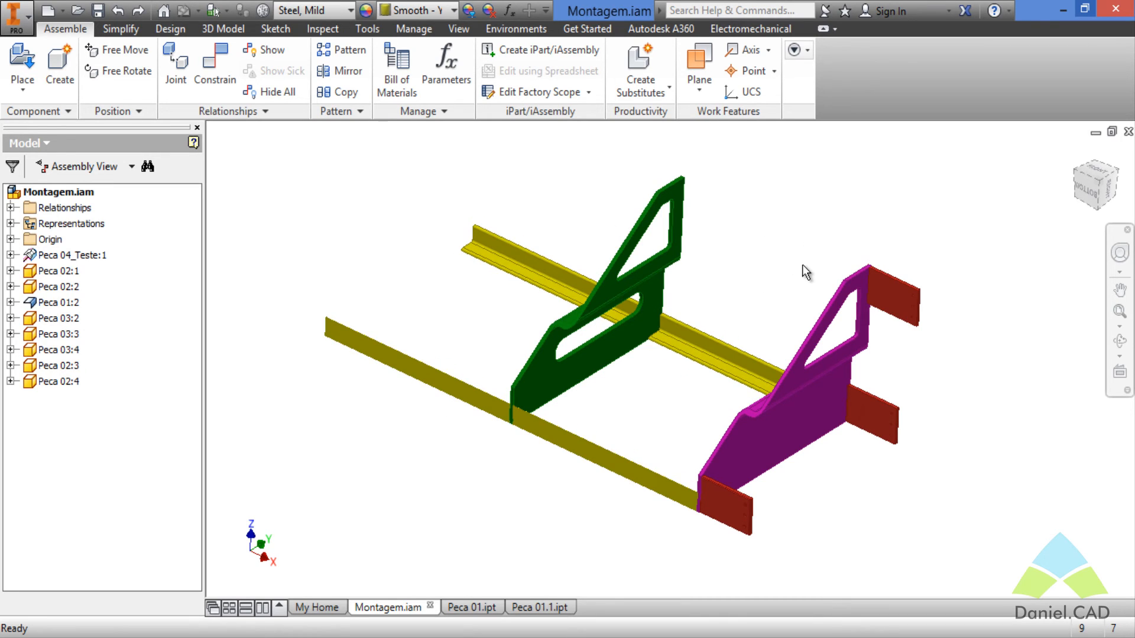
- Replace only the two rails Peca 02:3 and Peca 02:2 with Peca 05.ipt using Replace
left_click(466, 405)
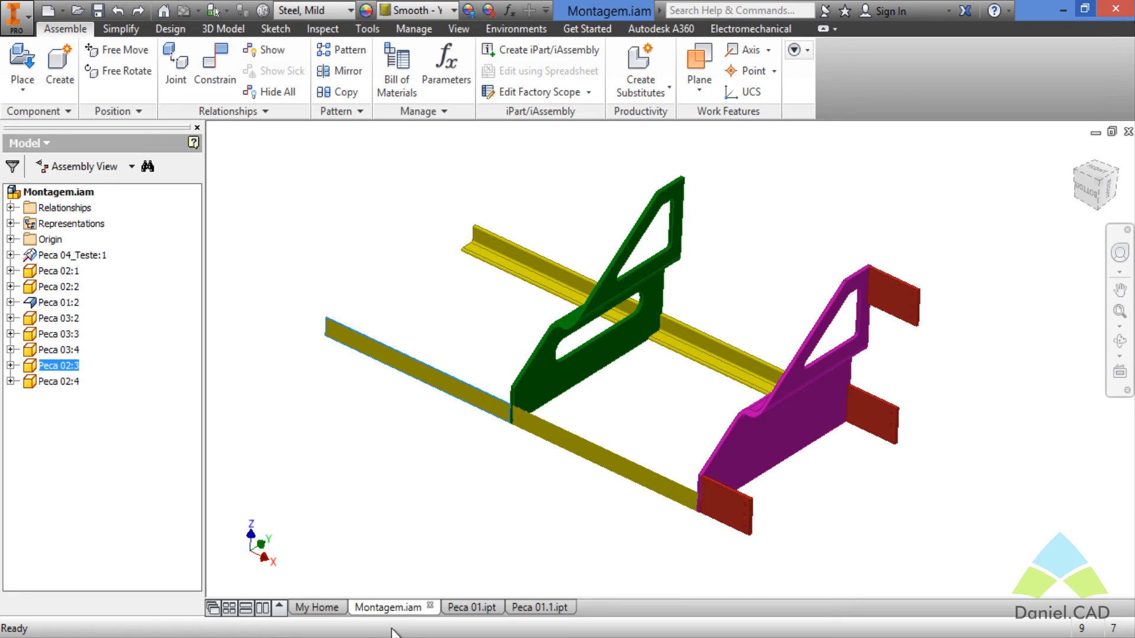
left_click(722, 362, "ctrl")
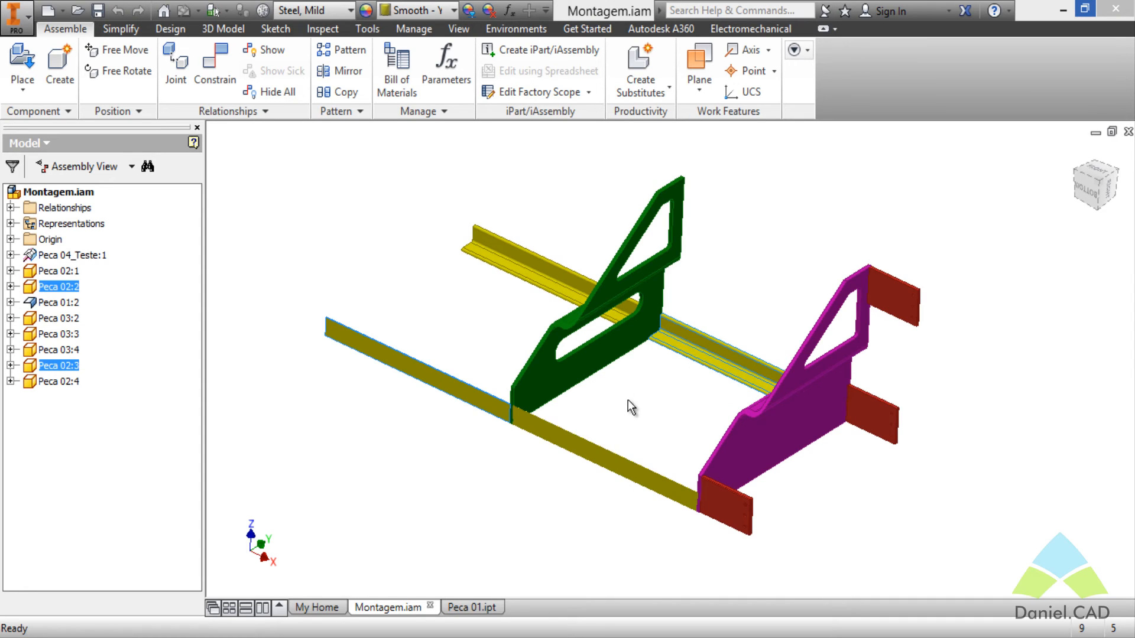
right_click(698, 362)
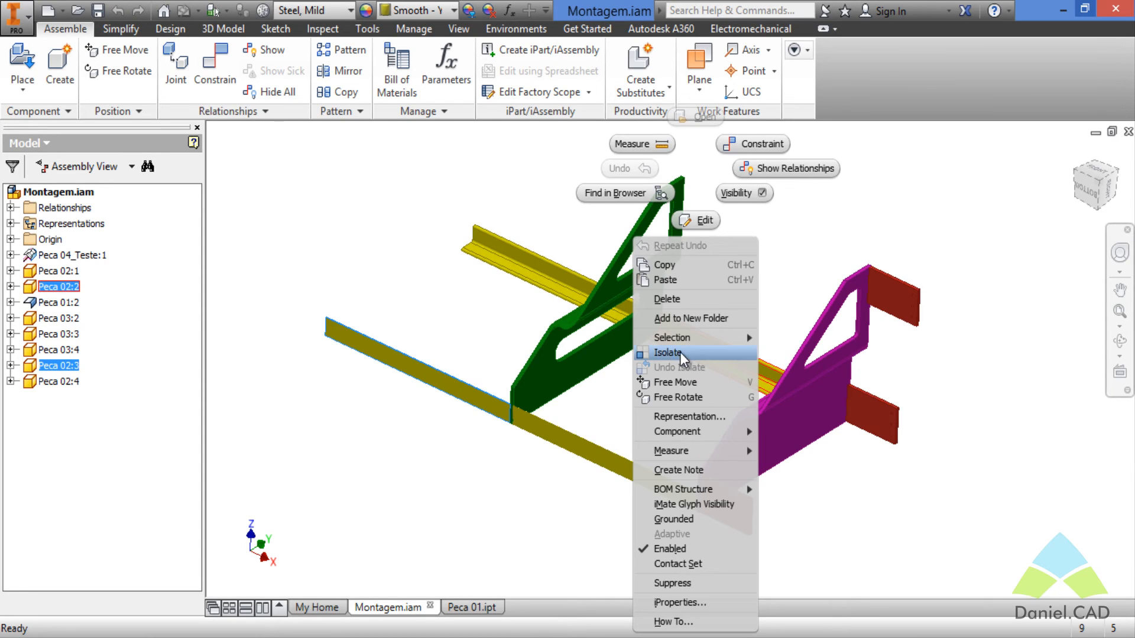
mouse_move(700, 437)
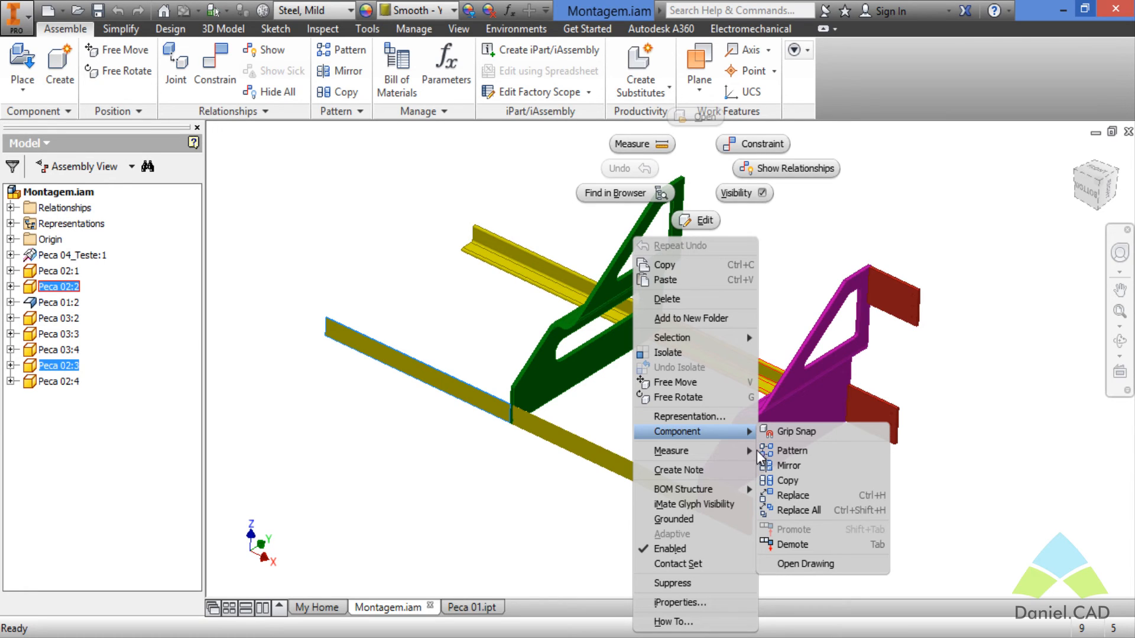
left_click(792, 498)
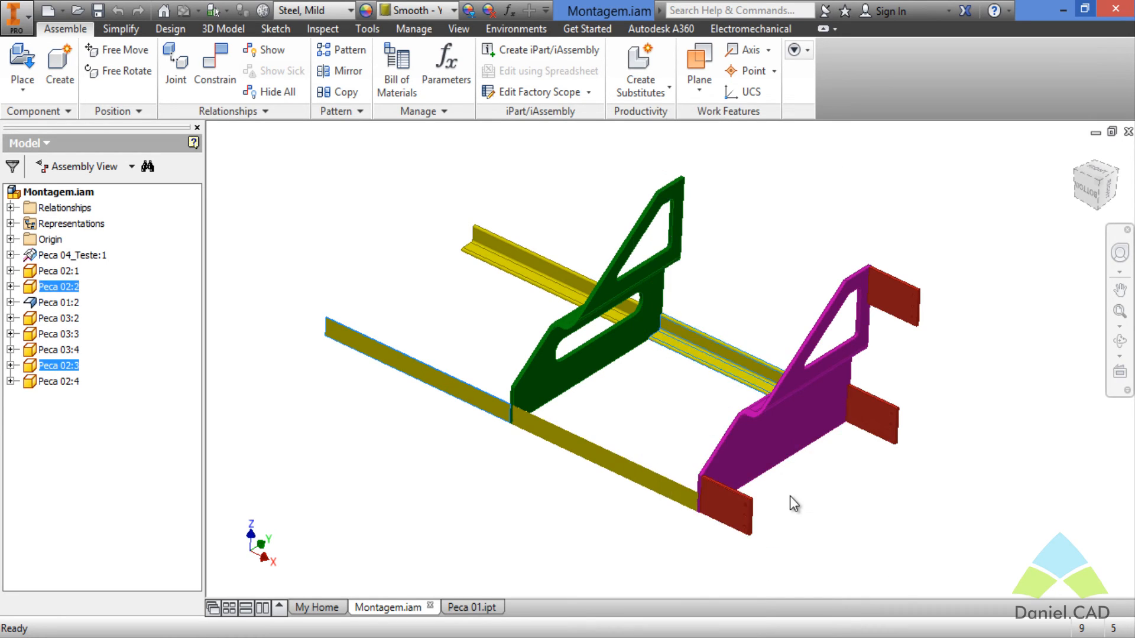
left_click(375, 242)
left_click(376, 242)
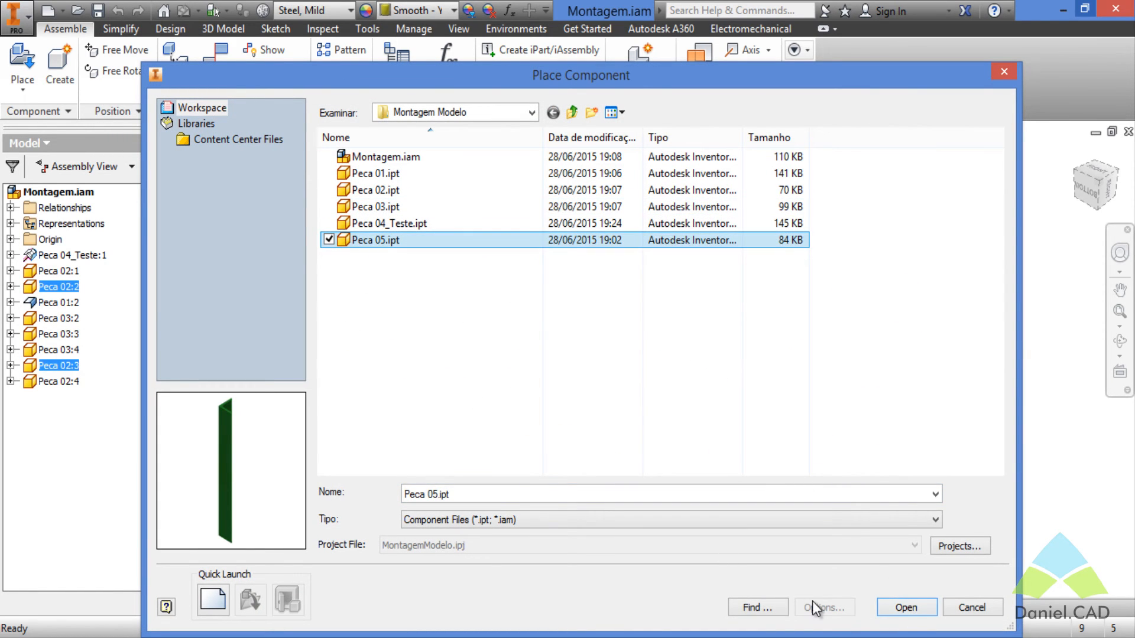
left_click(897, 607)
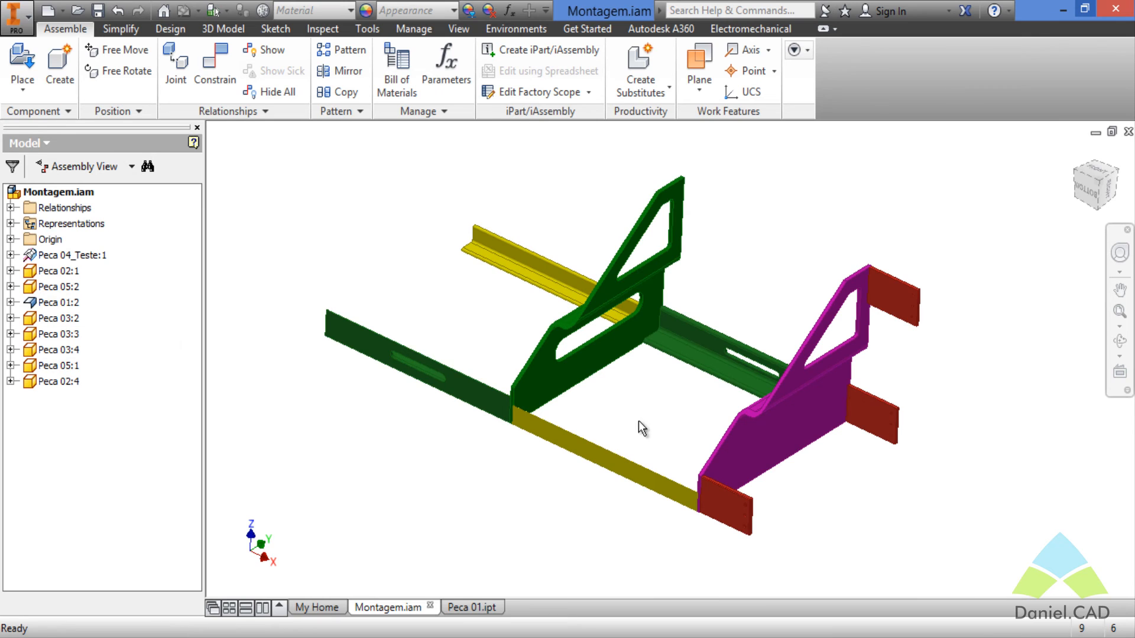
middle_click_drag(639, 421, 664, 319, "shift")
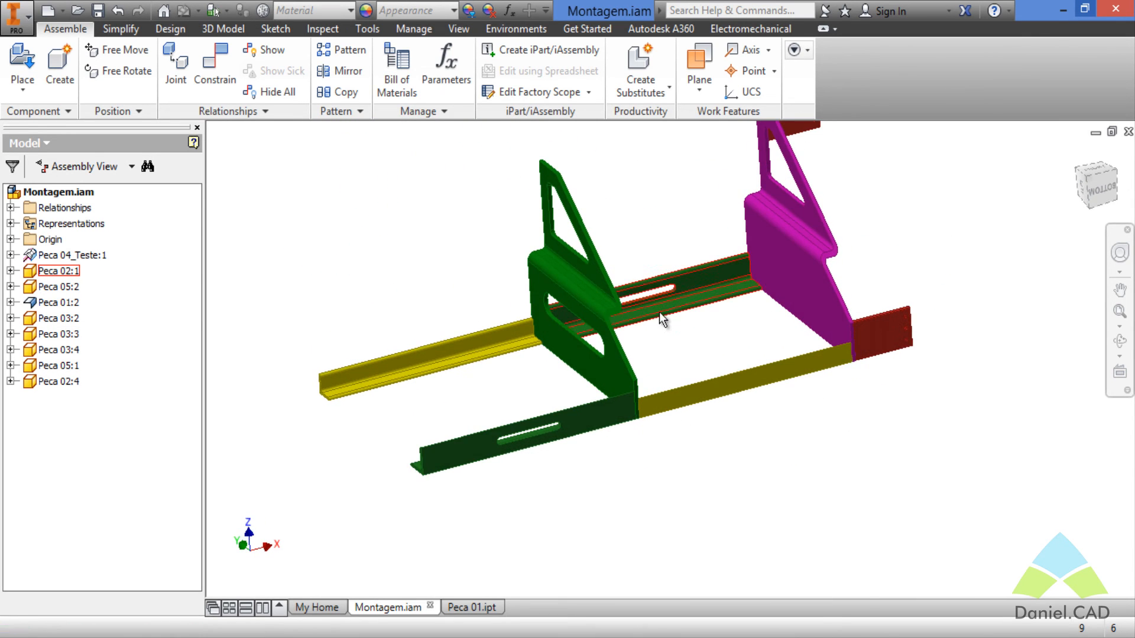
middle_click_drag(728, 372, 744, 440, "shift")
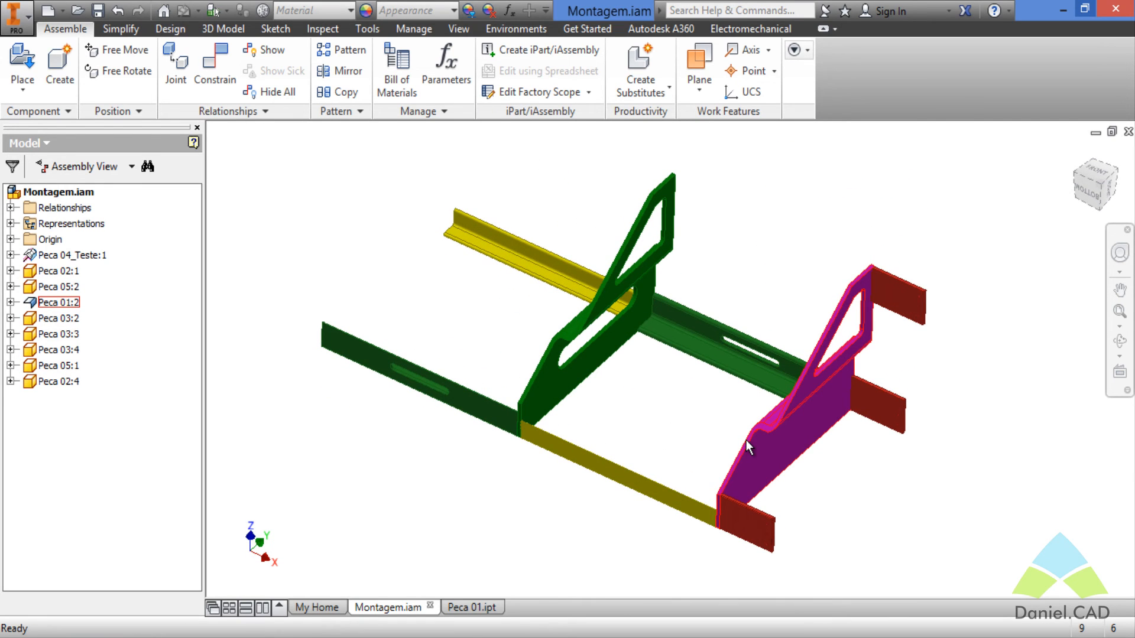
middle_click_drag(1031, 241, 1037, 481, "shift")
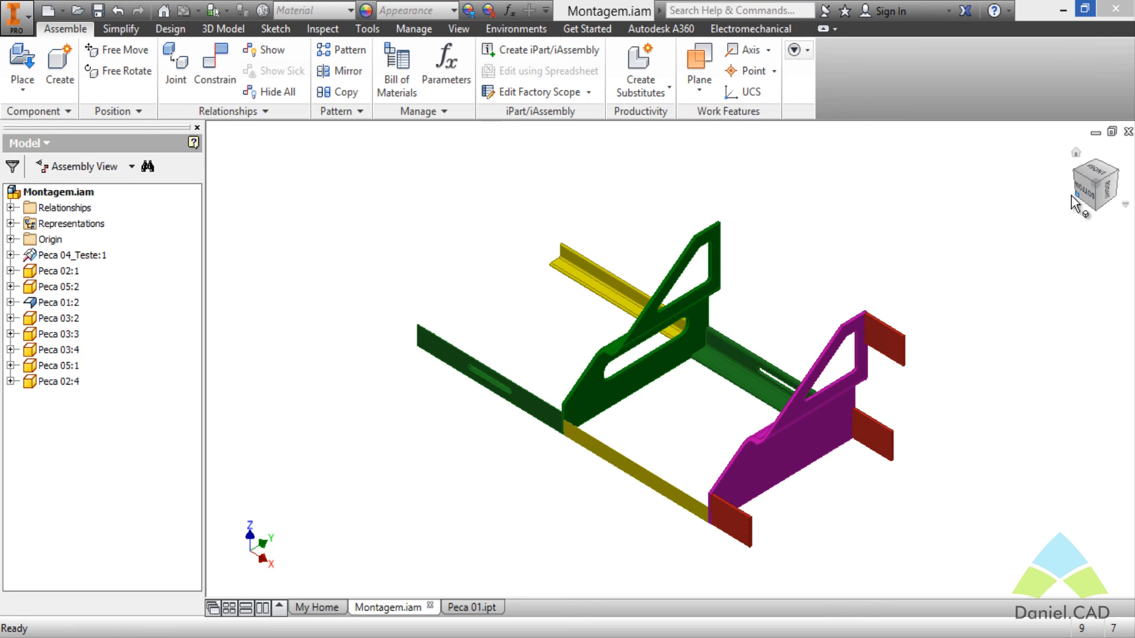
- Copy the upper red plate Peca 03:4 as a new part named Peca 06.ipt and place it beside the assembly
scroll(951, 395, "up", 3)
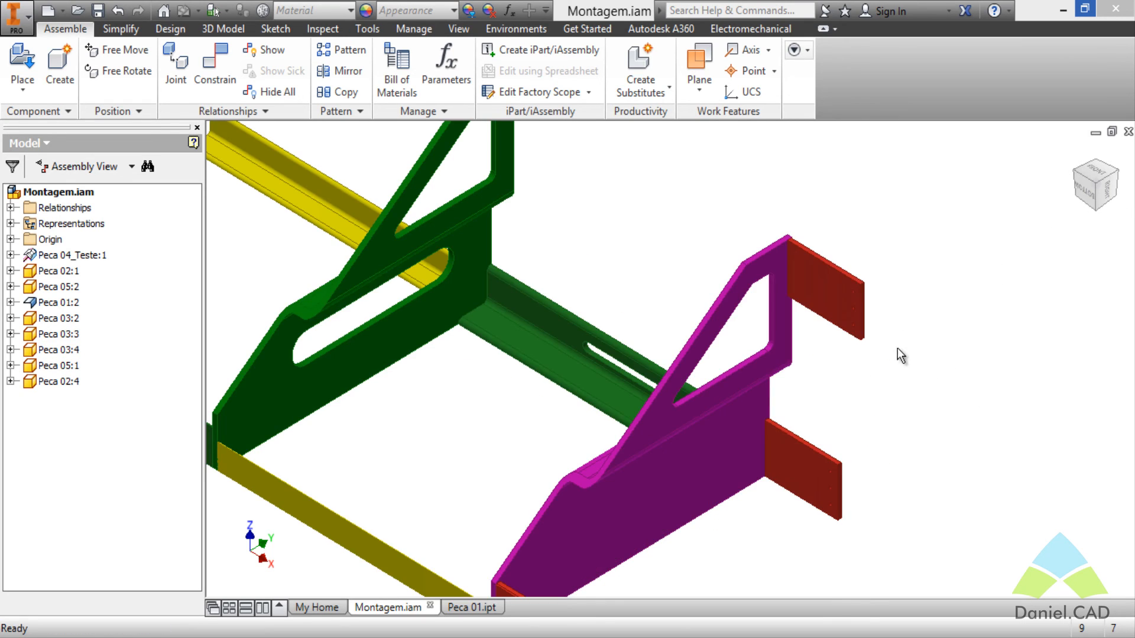
right_click(828, 304)
mouse_move(825, 434)
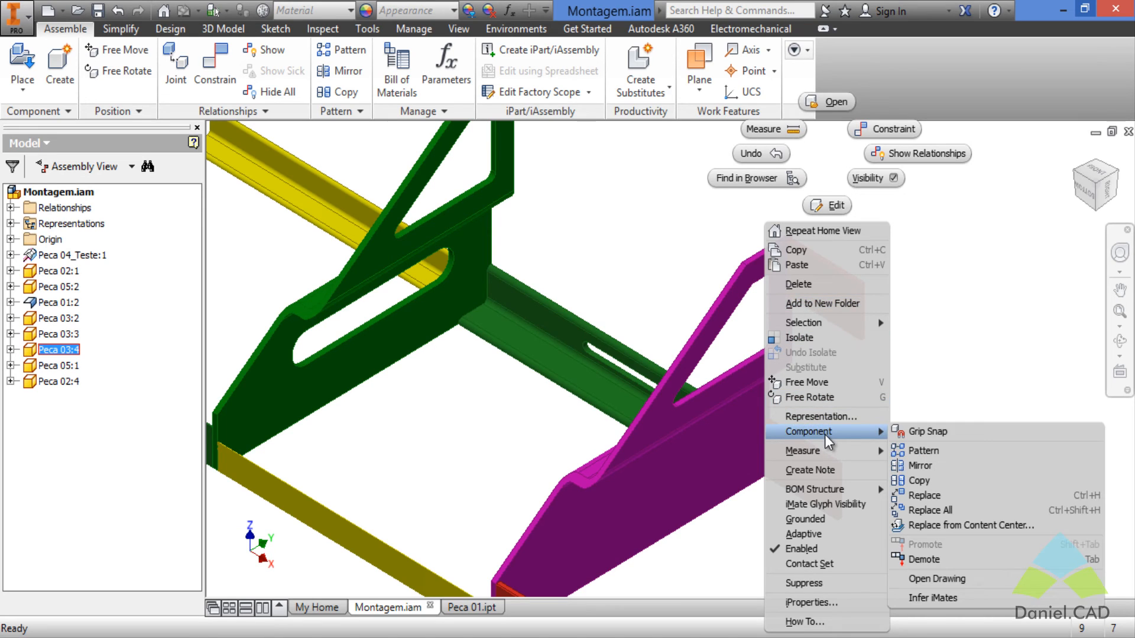
left_click(920, 482)
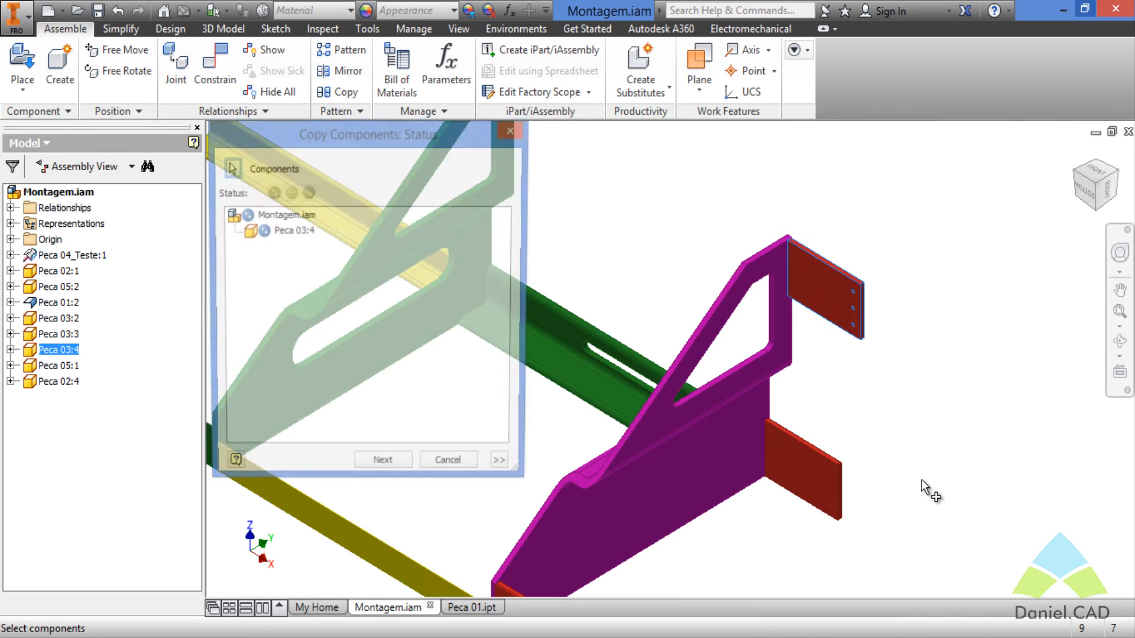
left_click(379, 470)
left_click(434, 205)
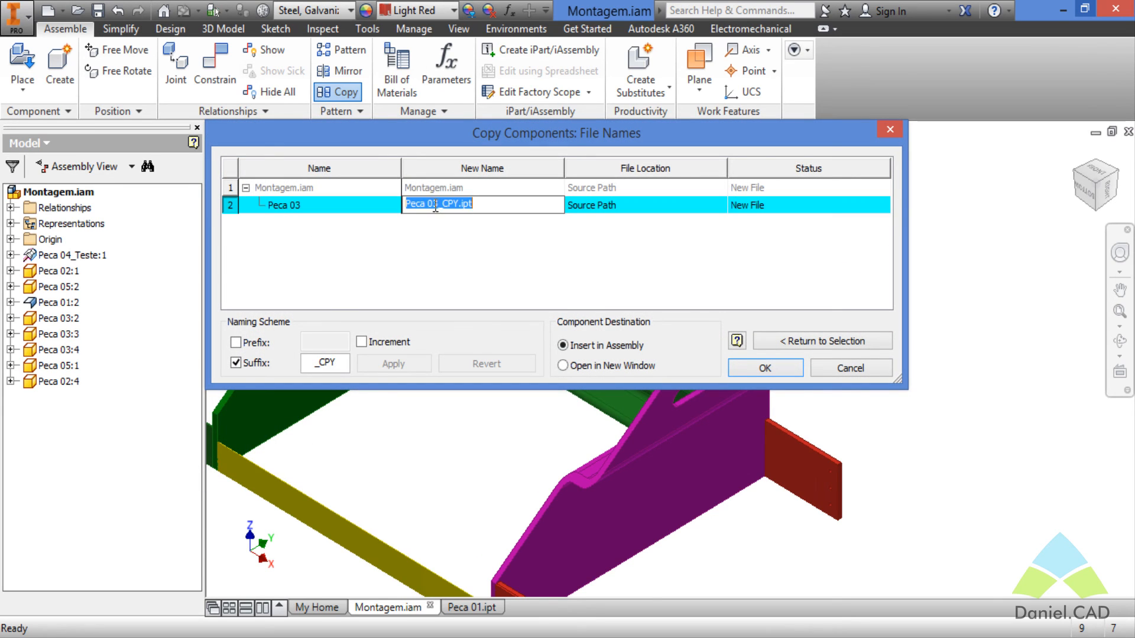
left_click_drag(433, 204, 461, 205)
type("6")
left_click(746, 363)
left_click(972, 237)
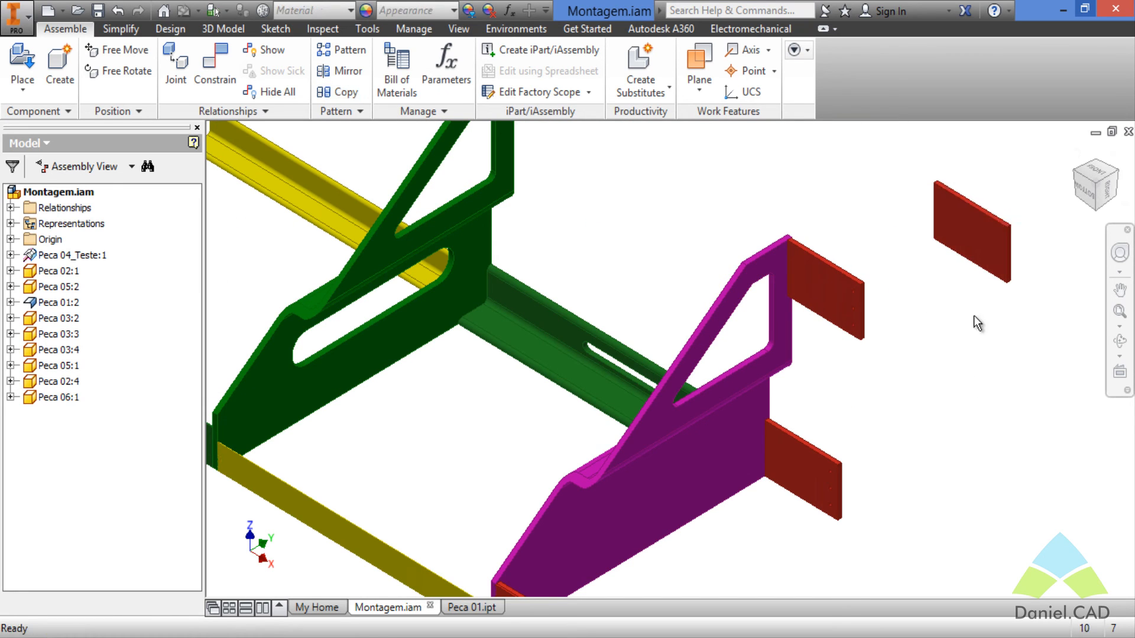
- Set the width in Sketch1 of Peca 06 to 55 mm, then save Montagem.iam with its dependents
double_click(963, 247)
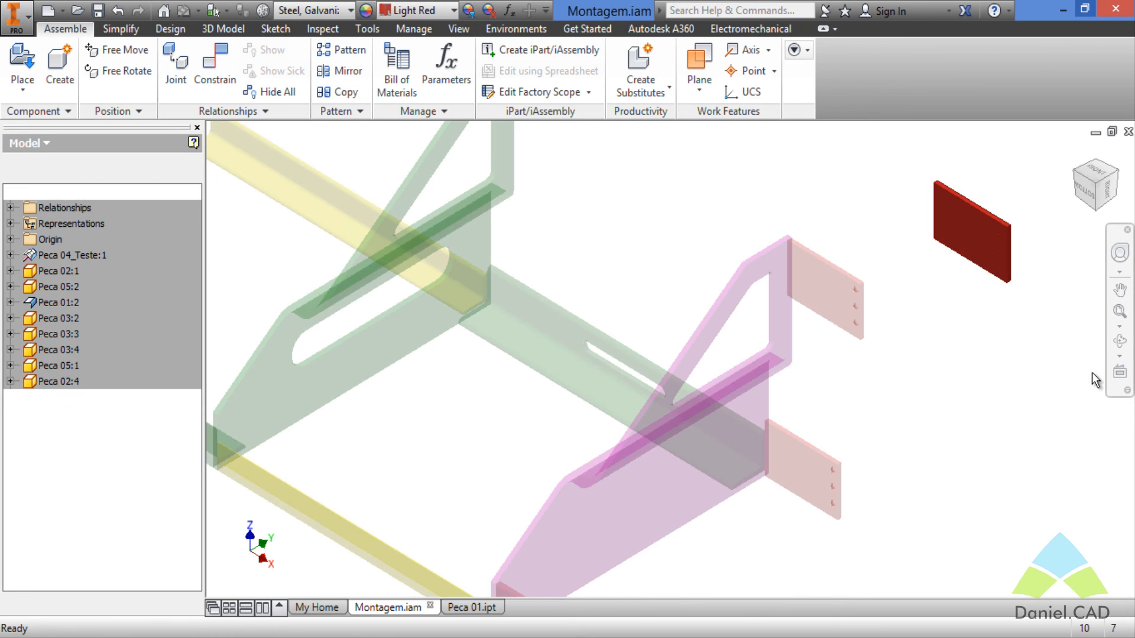
left_click(26, 460)
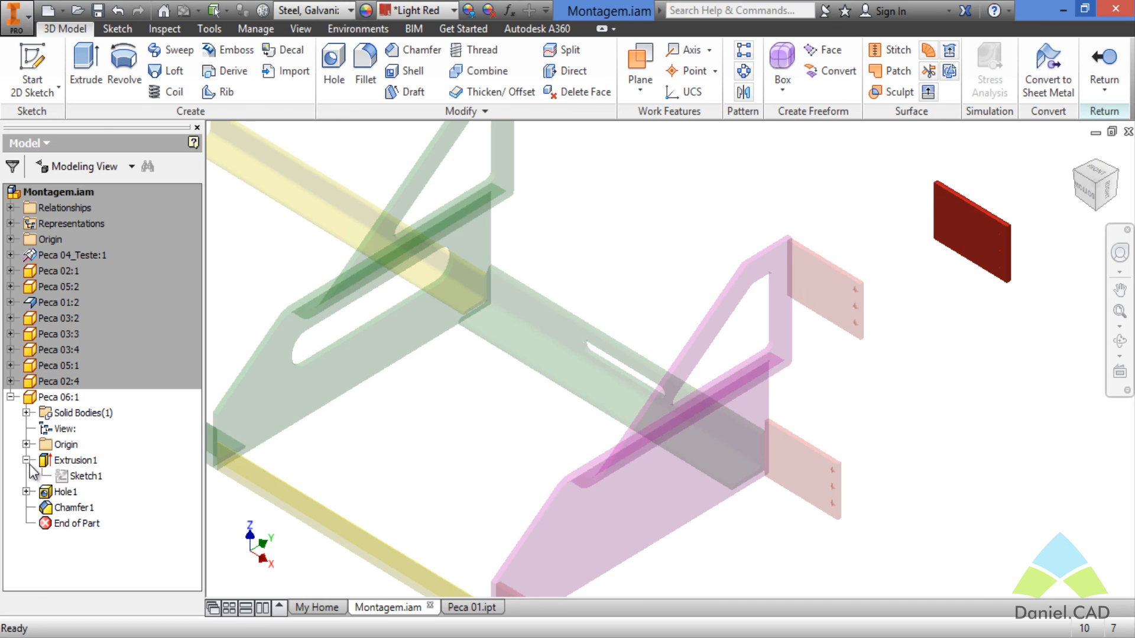
double_click(70, 476)
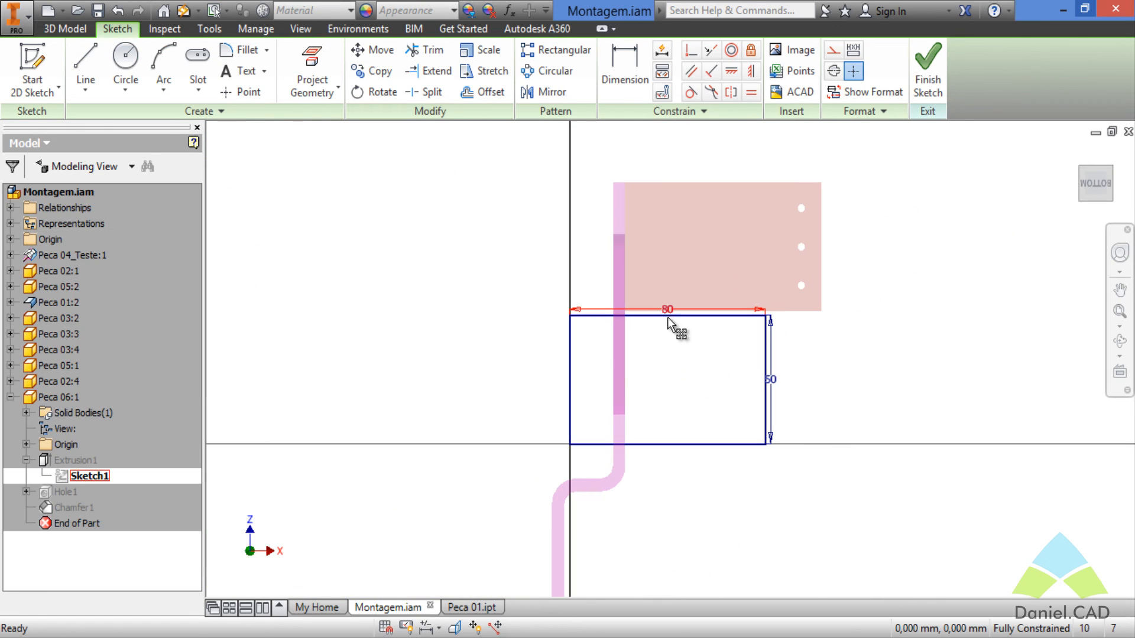
double_click(667, 308)
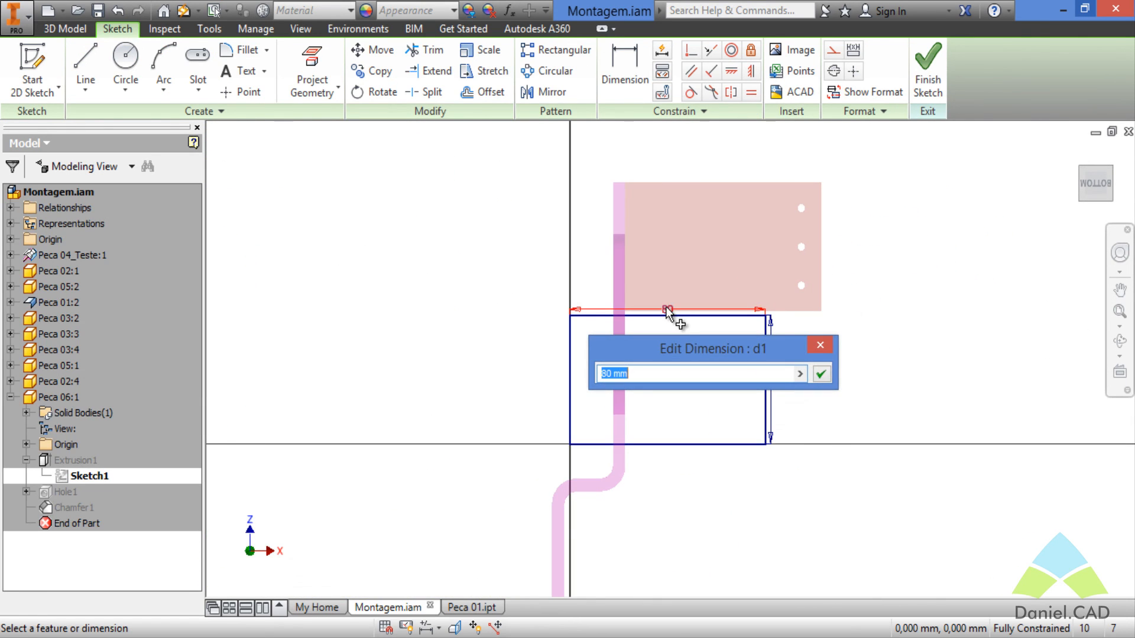
type("55")
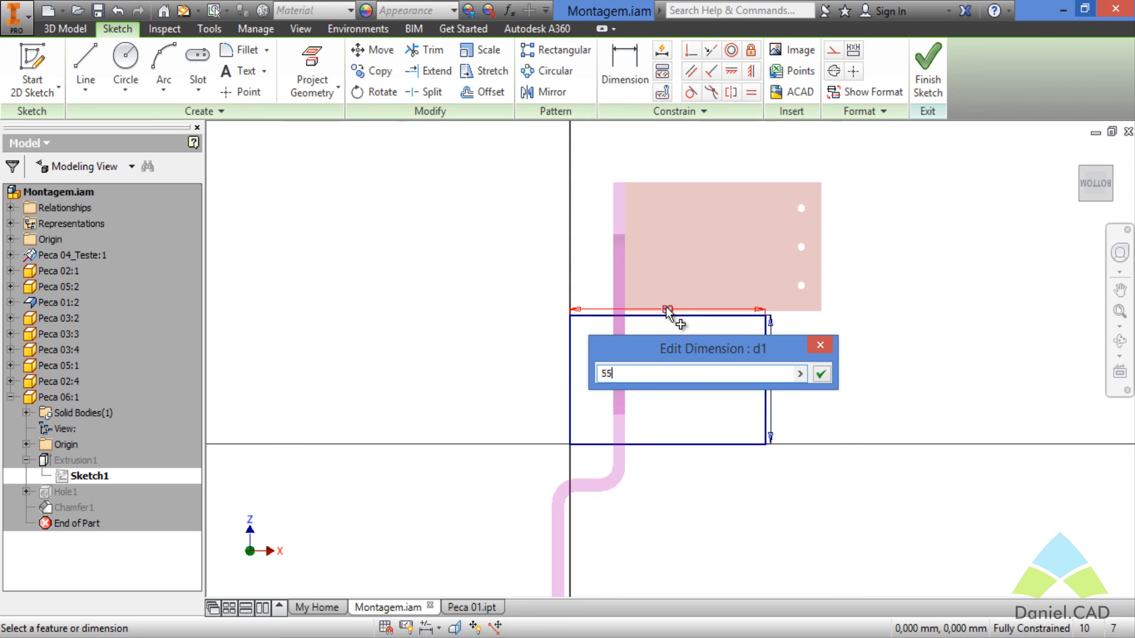
left_click(823, 374)
left_click(928, 69)
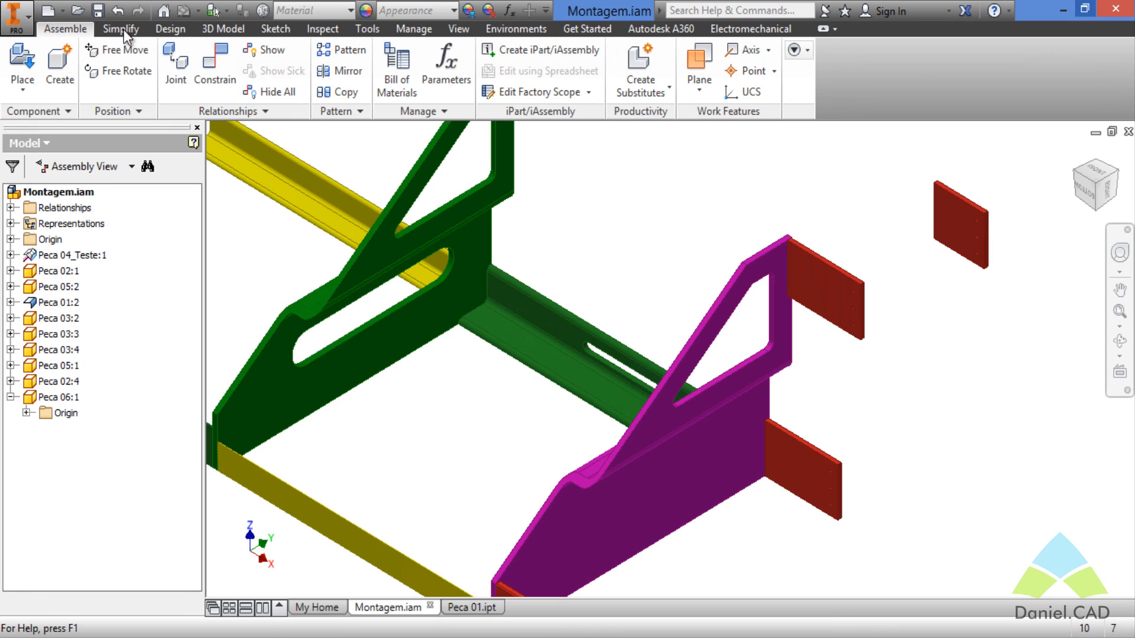
left_click(98, 10)
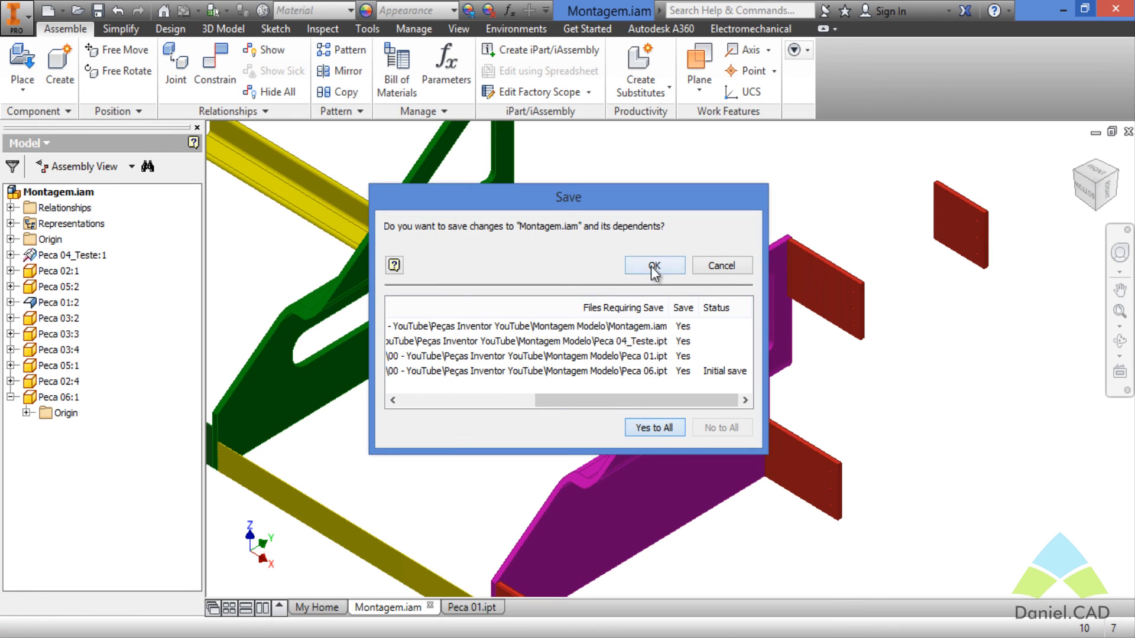
left_click(655, 268)
- Replace the upper red plate Peca 03:4 with Peca 06.ipt and delete the loose copy Peca 06:1
left_click(836, 317)
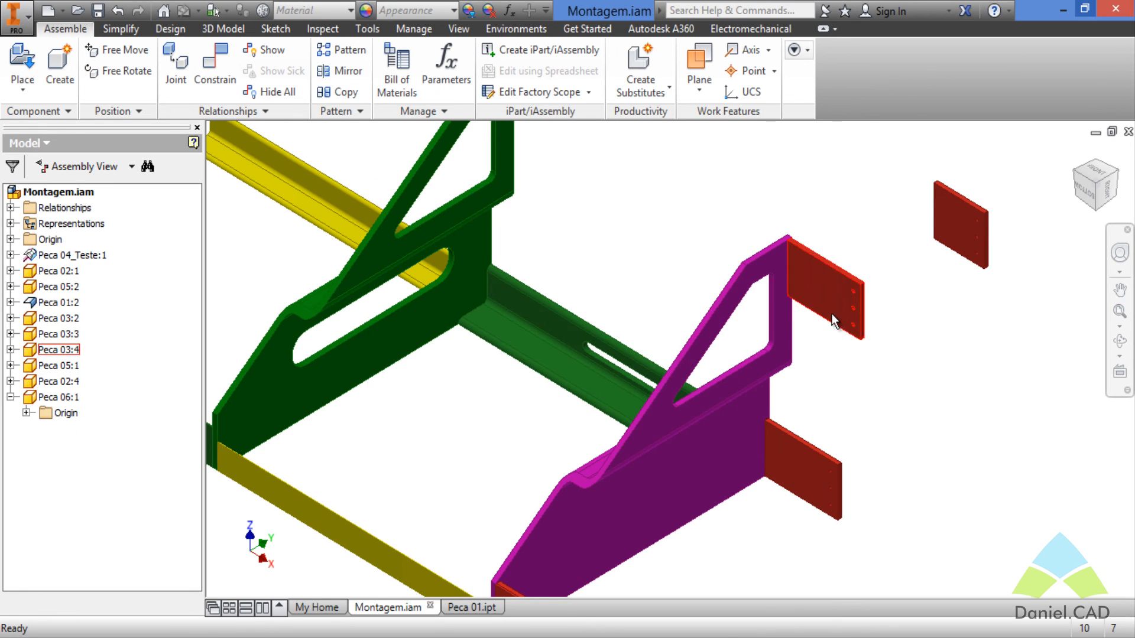
right_click(836, 319)
mouse_move(840, 440)
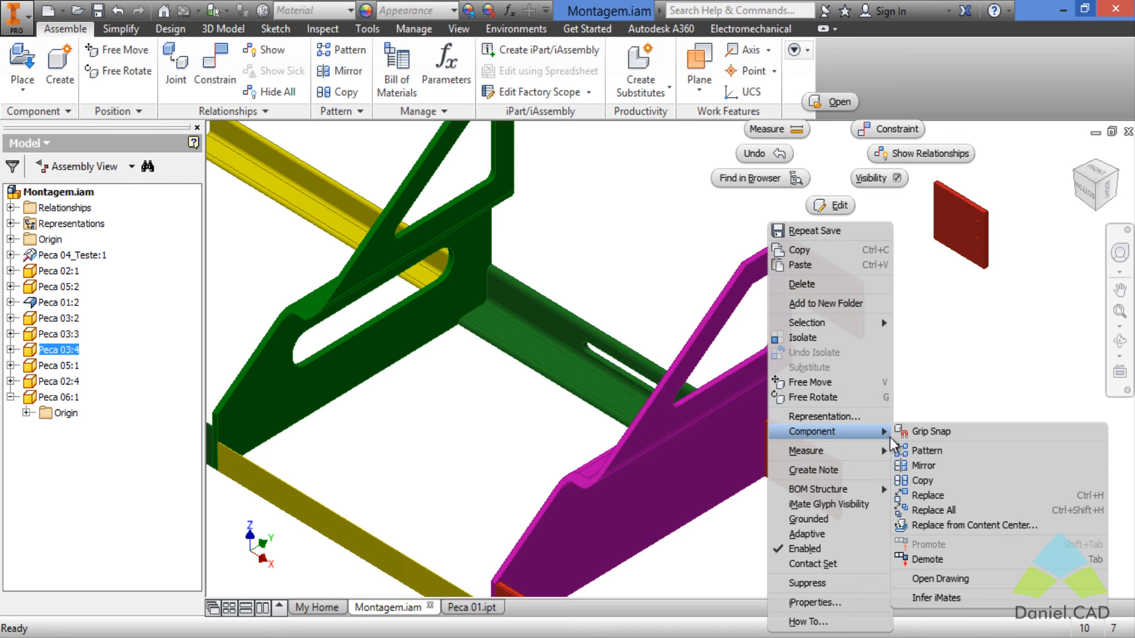
left_click(960, 519)
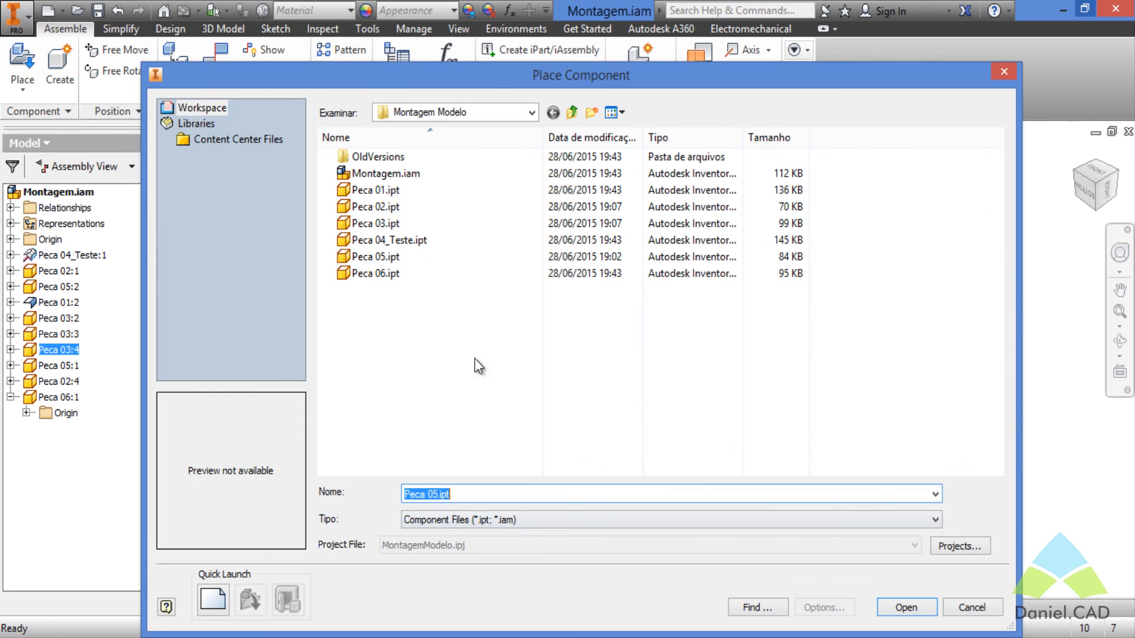
left_click(397, 277)
left_click(906, 607)
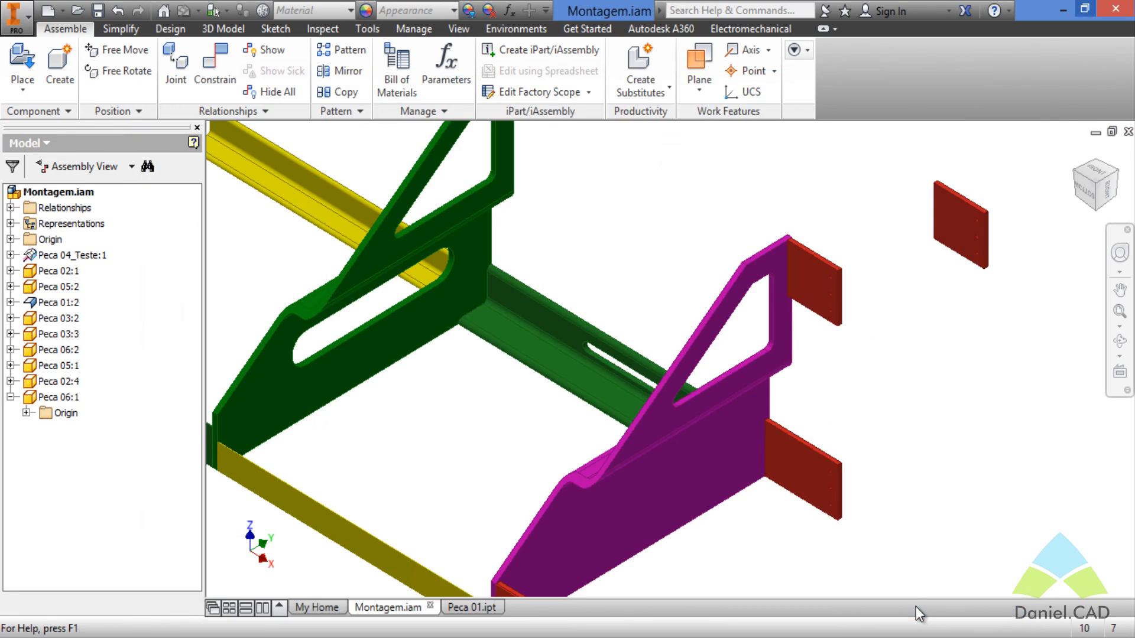
key("Escape")
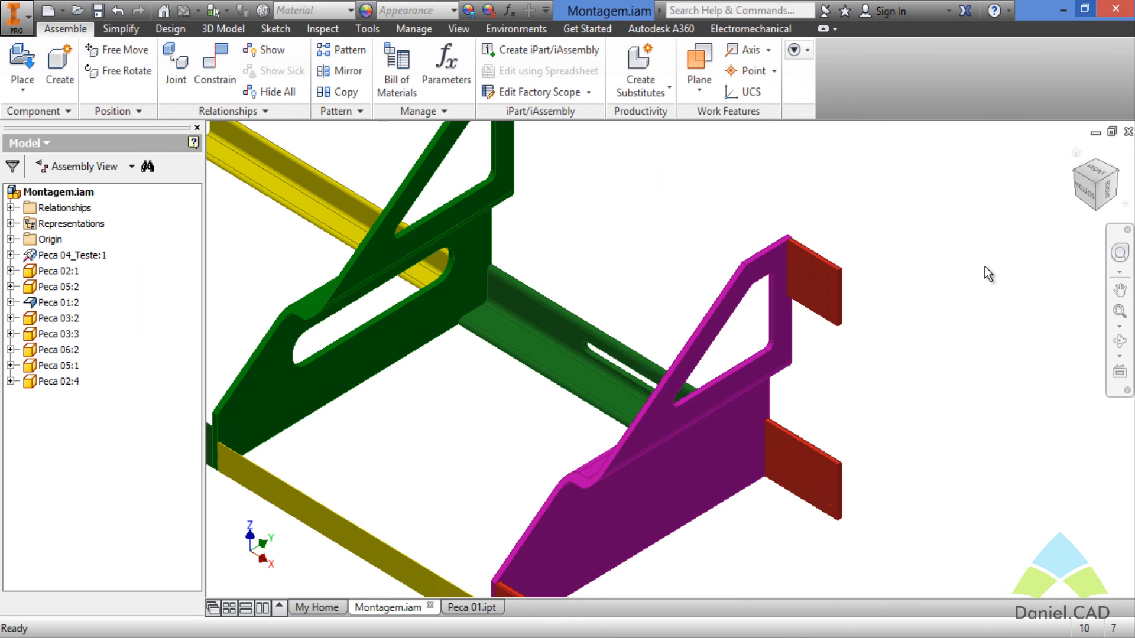
- Examine how the replaced upper red plate lines up with the lower ones, in a straight-on view and the home view
left_click(1087, 206)
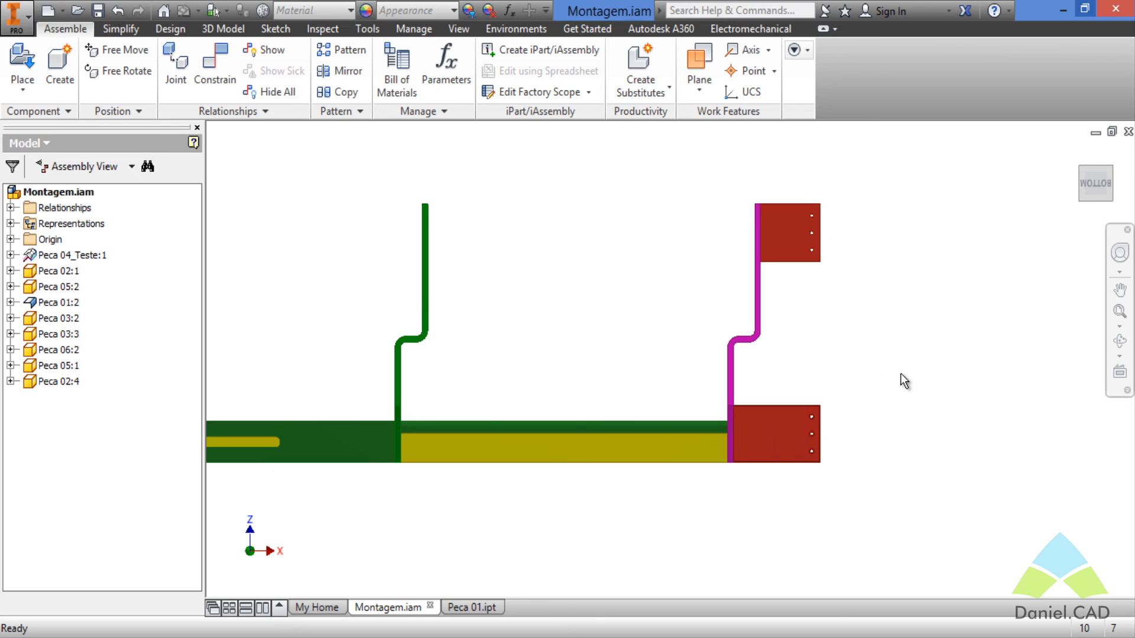
middle_click_drag(902, 372, 981, 381, "shift")
key("F6")
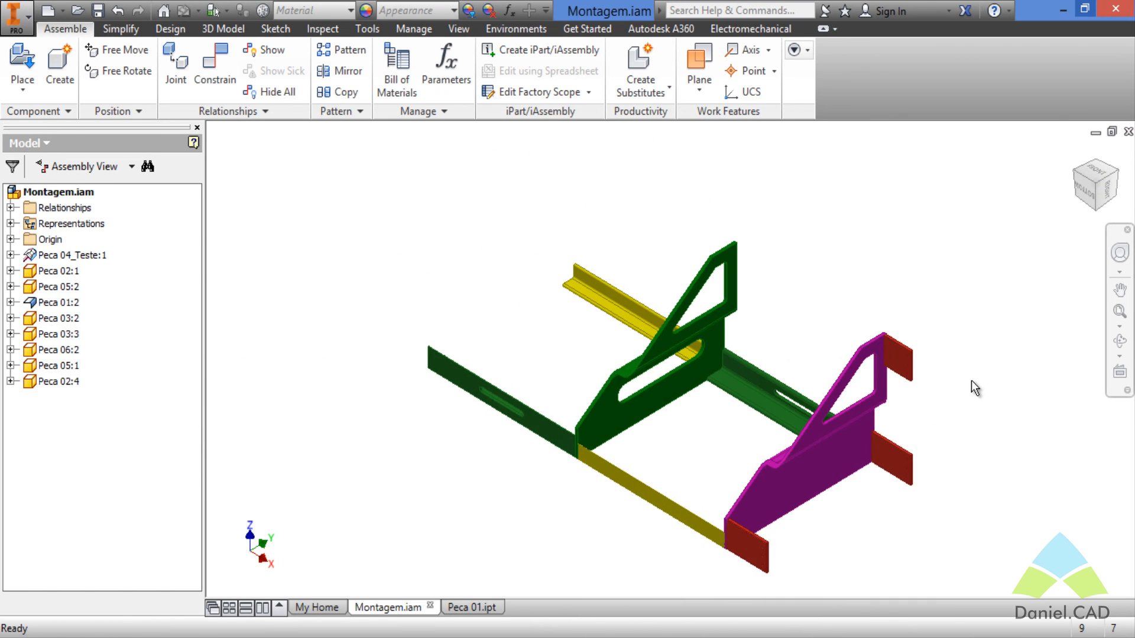
middle_click_drag(907, 533, 879, 489)
scroll(877, 494, "up", 4)
scroll(952, 525, "down", 3)
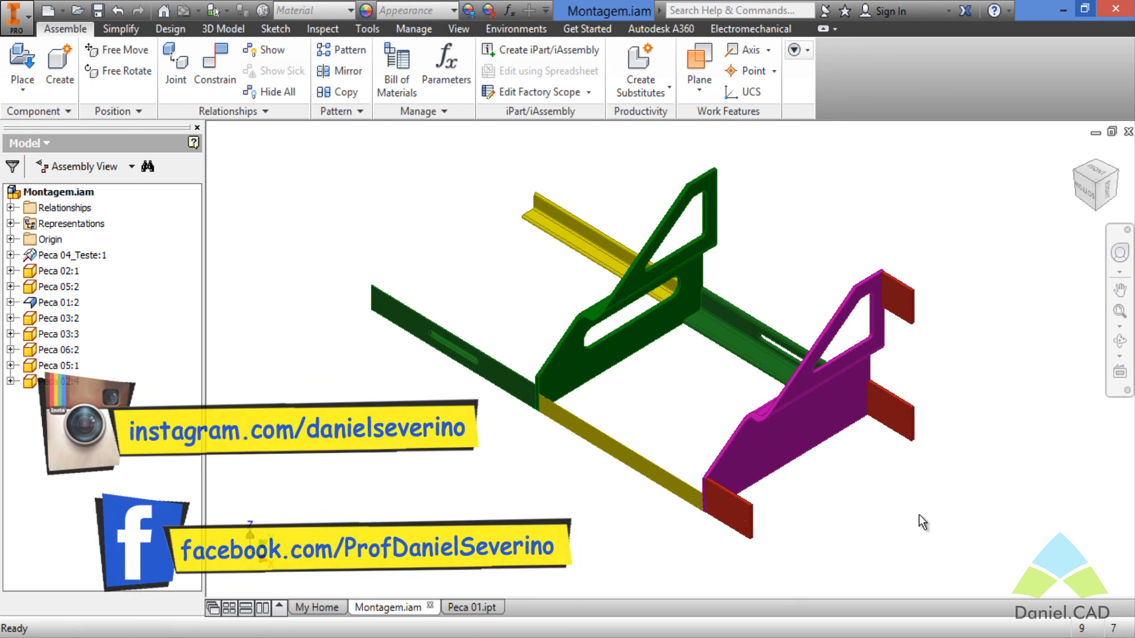